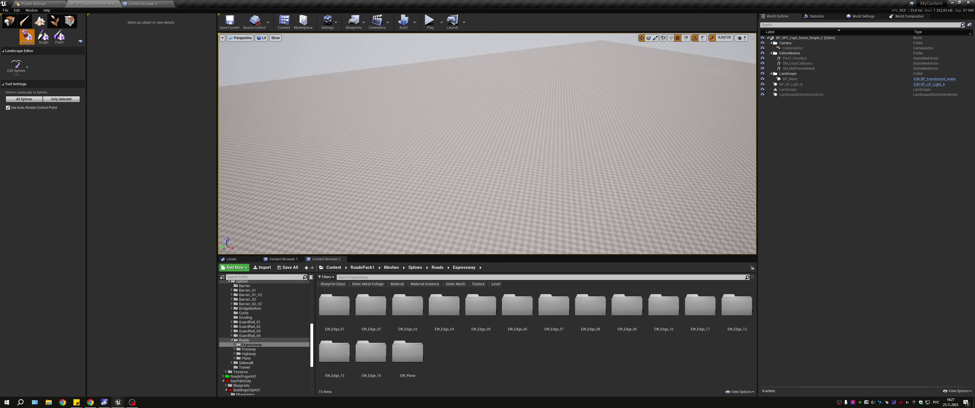
Place the first spline control point on the landscape and set the spline width to 600.
mouse_move(531, 242)
right_mouse_down()
mouse_move(495, 237)
mouse_move(477, 257)
right_mouse_up()
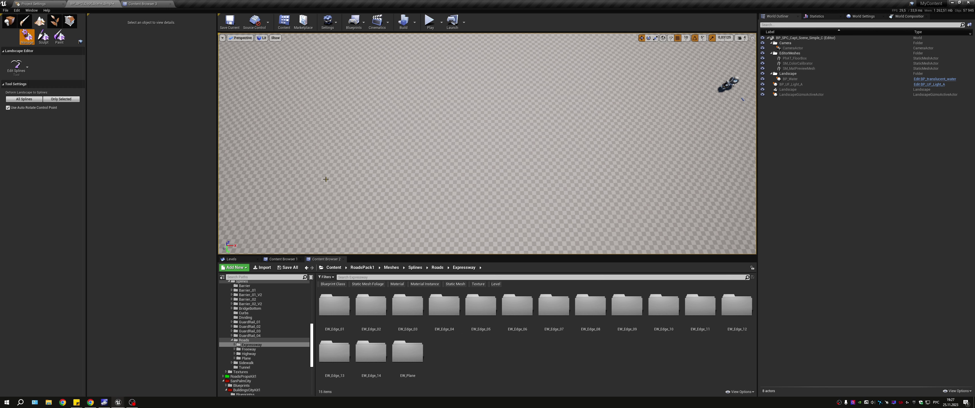
right_click_drag(325, 179, 300, 182)
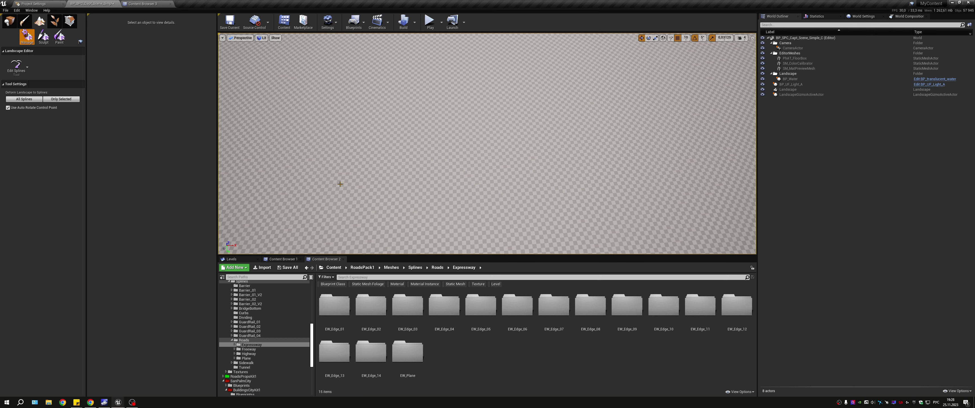
right_click_drag(357, 187, 337, 167)
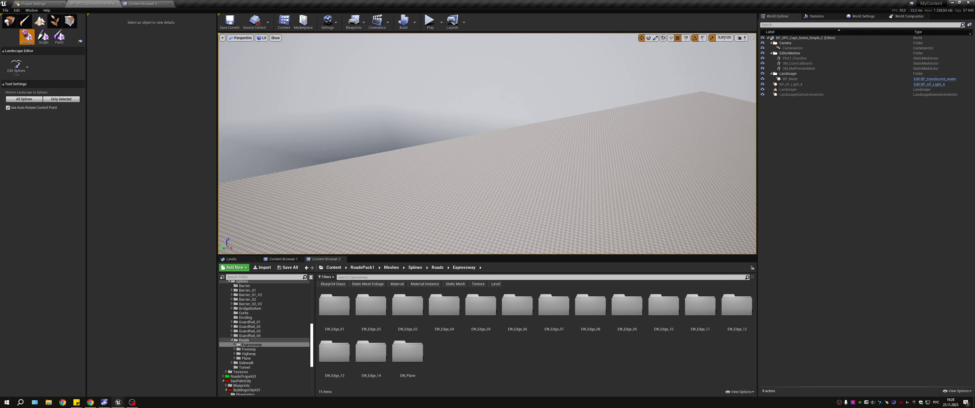
left_click(336, 168, "ctrl")
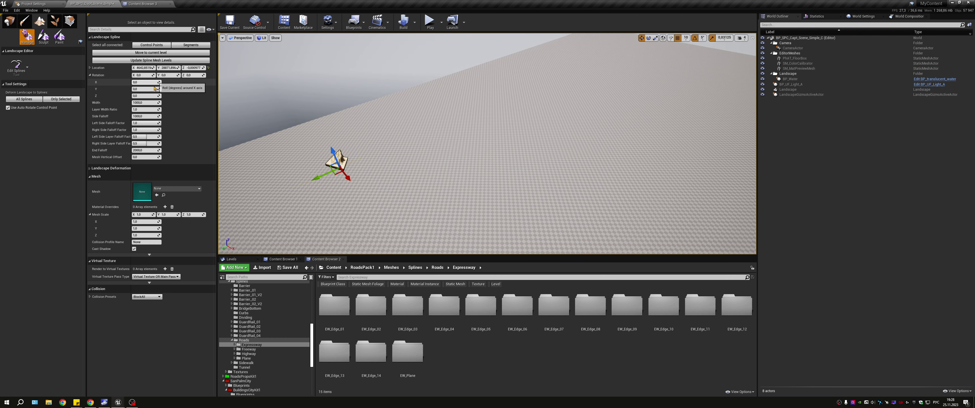
left_click(153, 103)
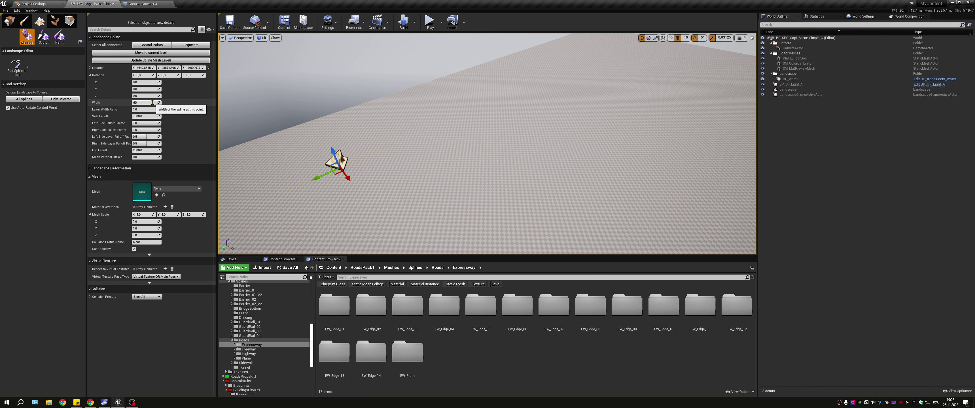
type("0")
key("Return")
Add a second control point joined to the first by a straight road segment.
right_click_drag(416, 152, 417, 197)
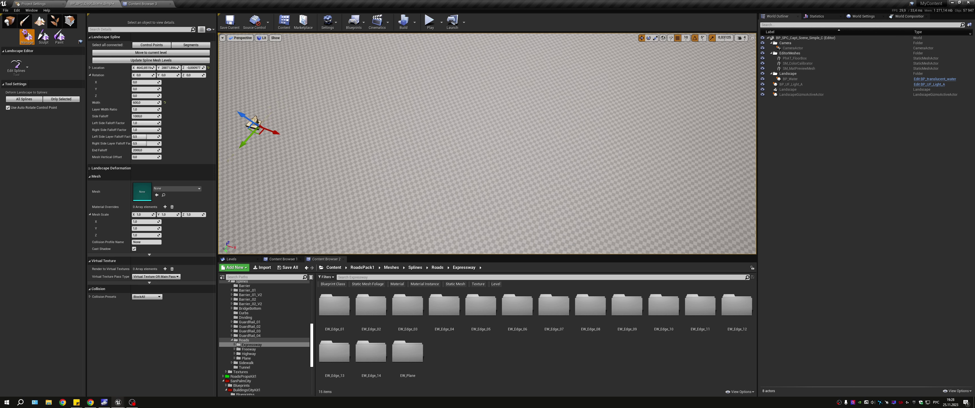
right_click_drag(367, 153, 356, 144)
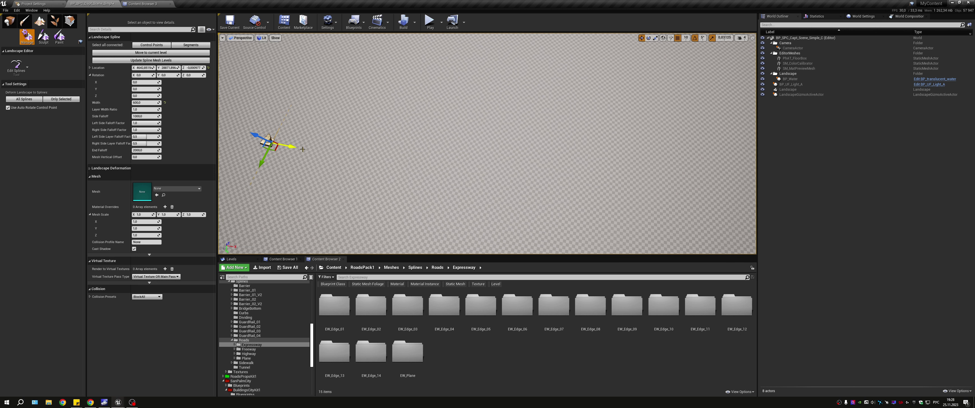
left_click(635, 185, "ctrl")
right_click_drag(626, 184, 621, 178)
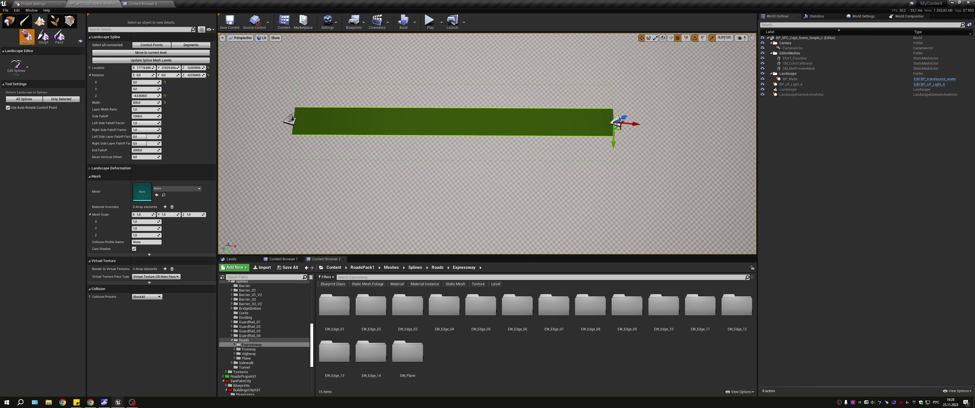
key("Escape")
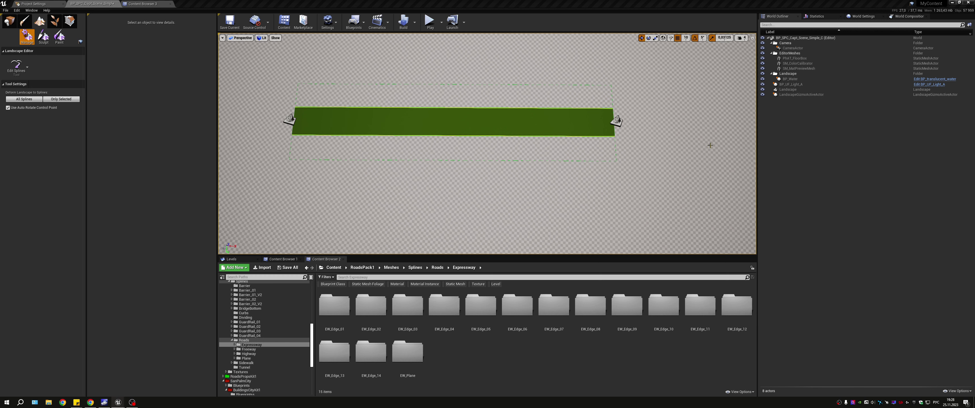
left_click(616, 121)
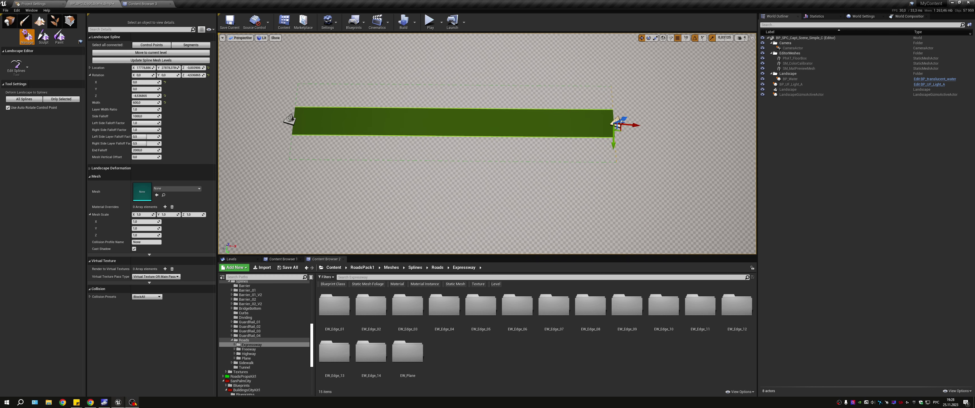
Extend the road rightward with a third control point, nudged slightly along Y.
mouse_move(427, 218)
right_mouse_down()
mouse_move(413, 210)
mouse_move(553, 213)
right_mouse_up()
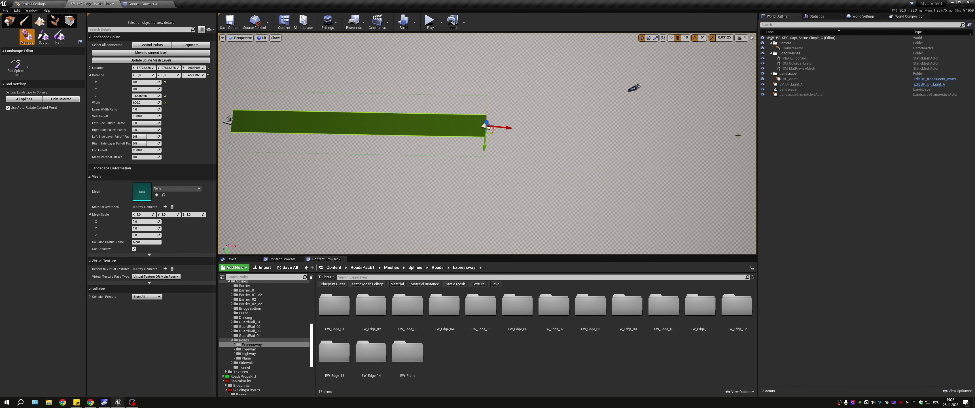
left_click(743, 125, "ctrl")
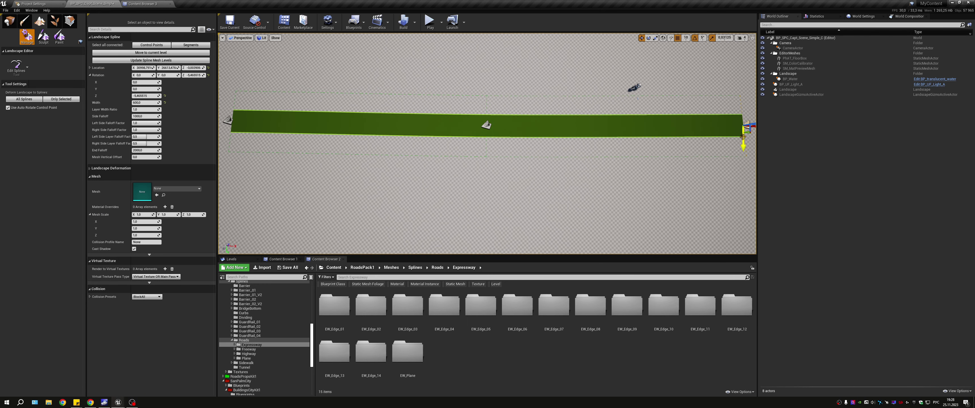
left_click_drag(743, 138, 744, 139)
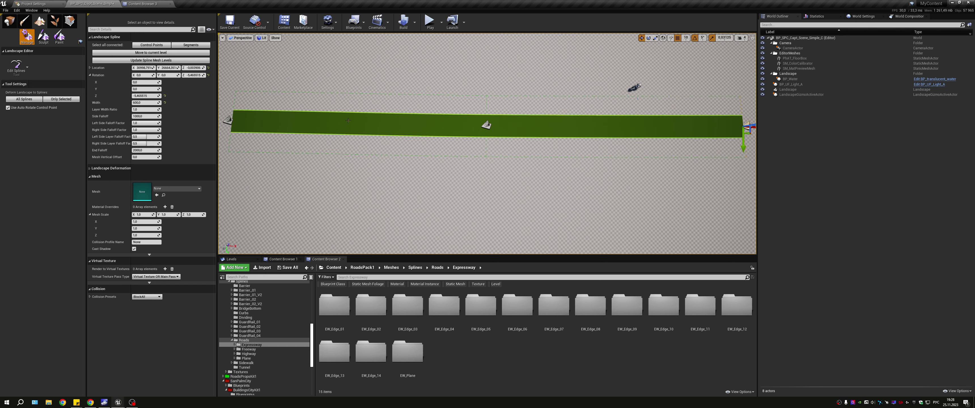
right_click_drag(383, 117, 530, 76)
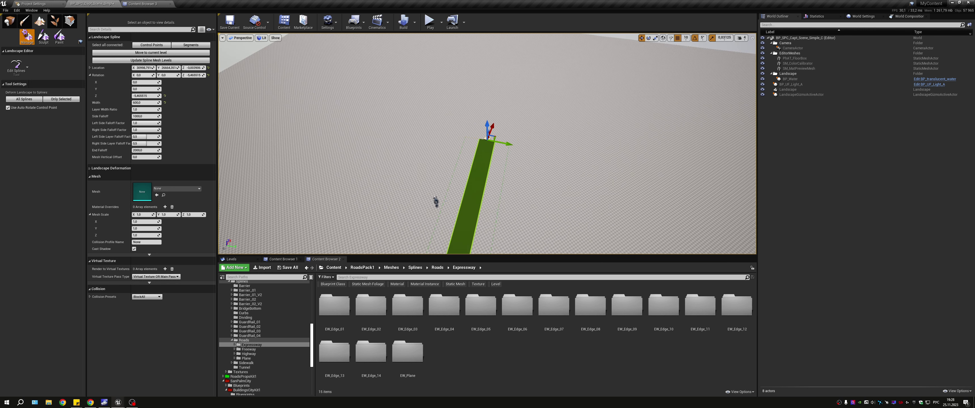
left_click(741, 38)
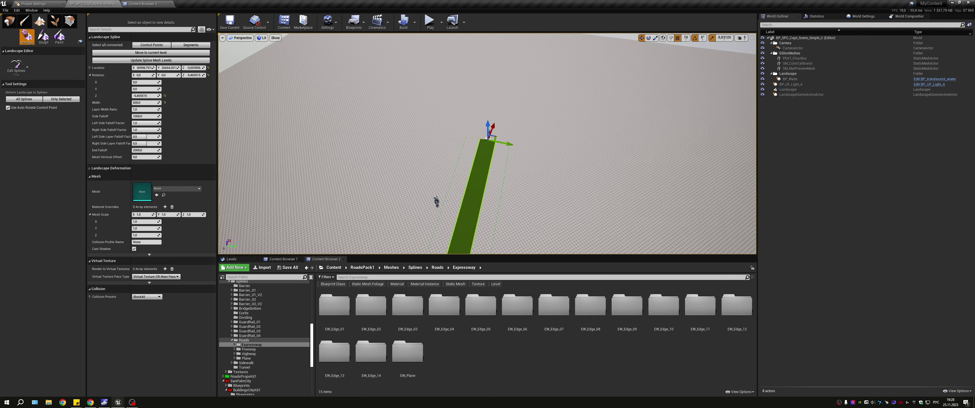
mouse_move(568, 151)
right_mouse_down()
mouse_move(454, 133)
mouse_move(492, 152)
mouse_move(530, 139)
right_mouse_up()
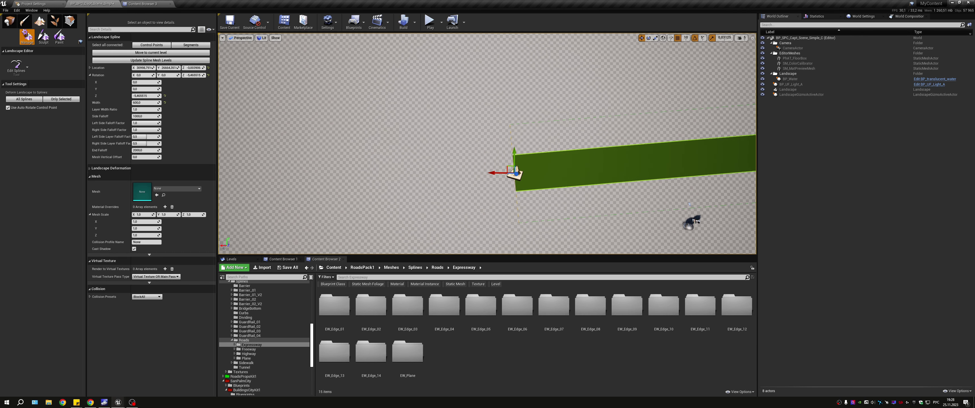
Select the road's spline segments, then select all of its connected control points.
left_click(190, 45)
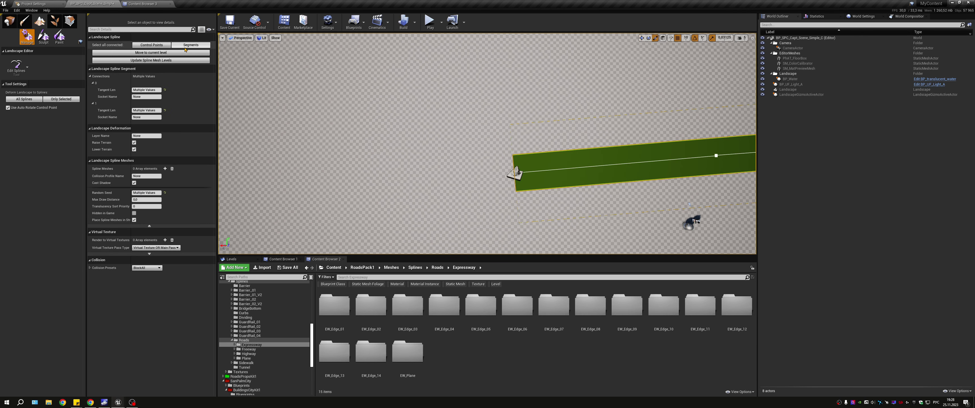
right_click_drag(492, 151, 492, 151)
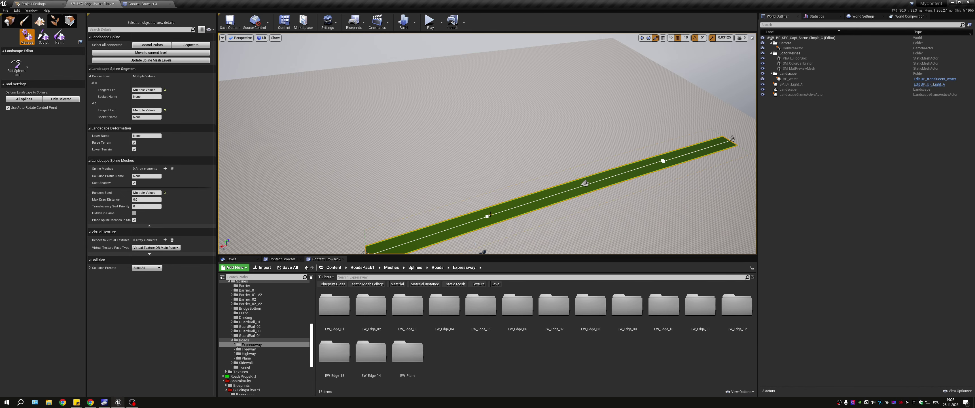
right_click_drag(511, 217, 512, 217)
left_click(492, 220)
left_click(538, 173)
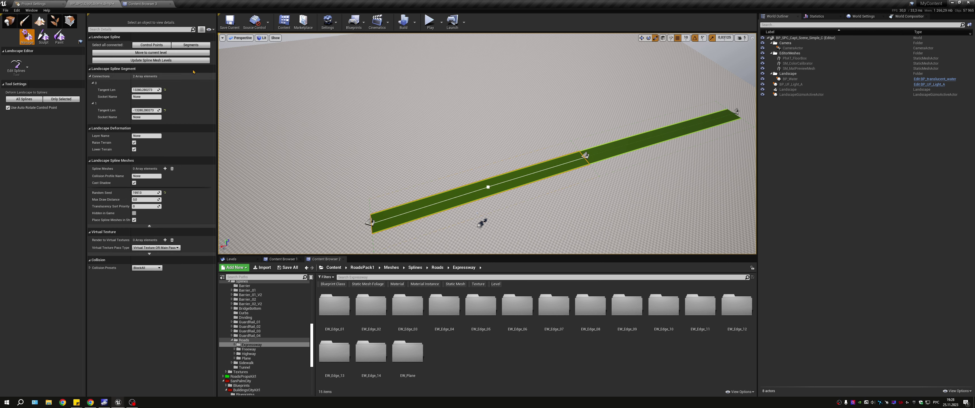
left_click(199, 47)
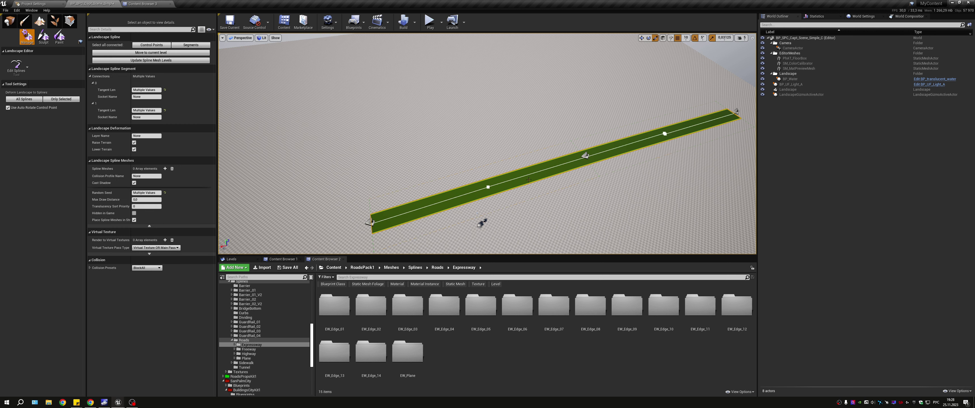
left_click(411, 187)
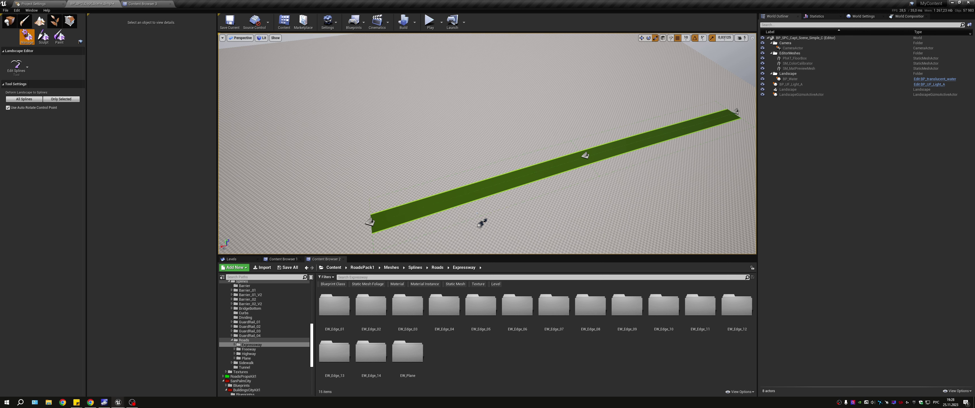
left_click(492, 189)
left_click(151, 45)
key("f")
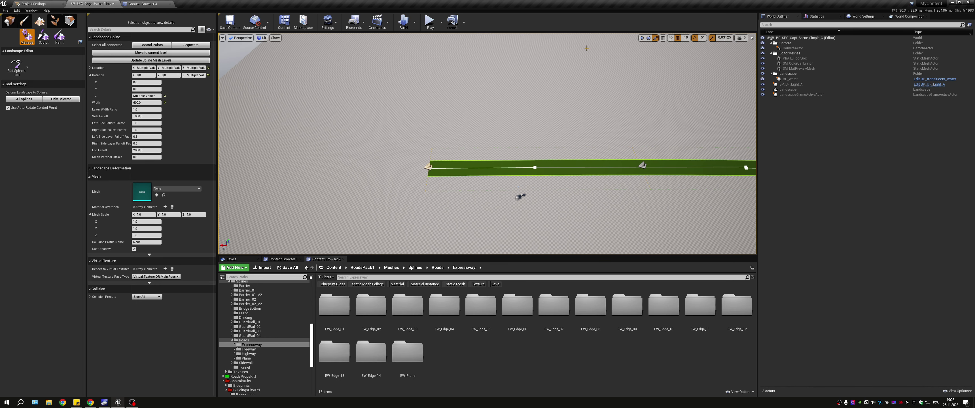
Set grid snapping to 100 and drag the end point to branch and rejoin the road pieces.
left_click(686, 38)
left_click(690, 72)
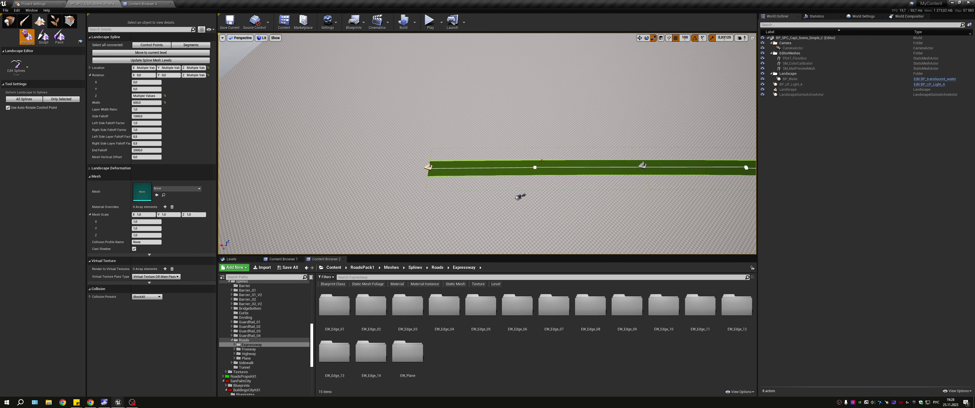
right_click_drag(542, 162, 506, 172)
key("w")
left_click_drag(490, 166, 249, 62, "alt")
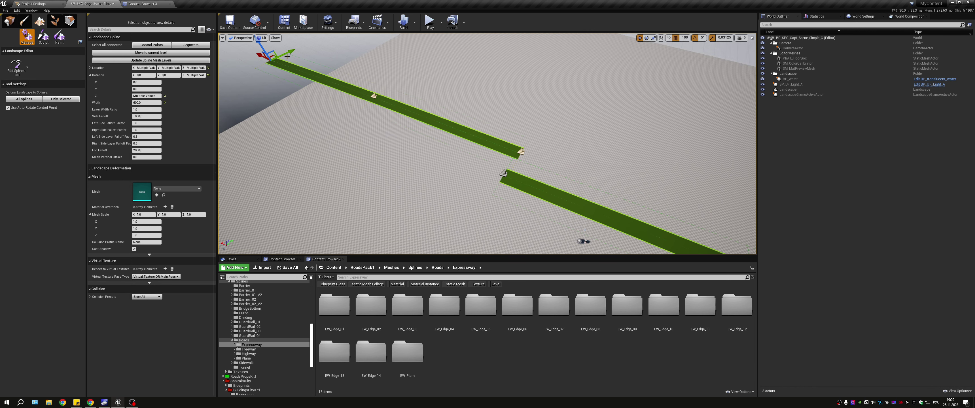
left_click_drag(287, 56, 261, 63)
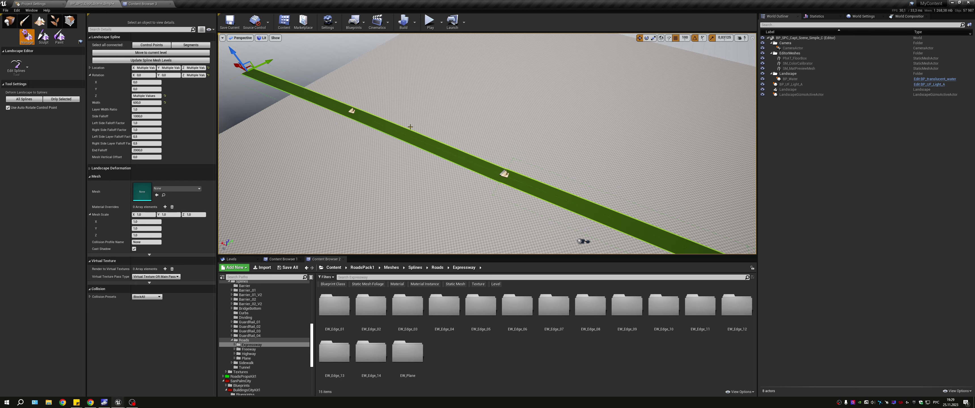
Move the right piece's end point right and the left road's end toward it, leaving a small gap.
right_click_drag(410, 127, 410, 127)
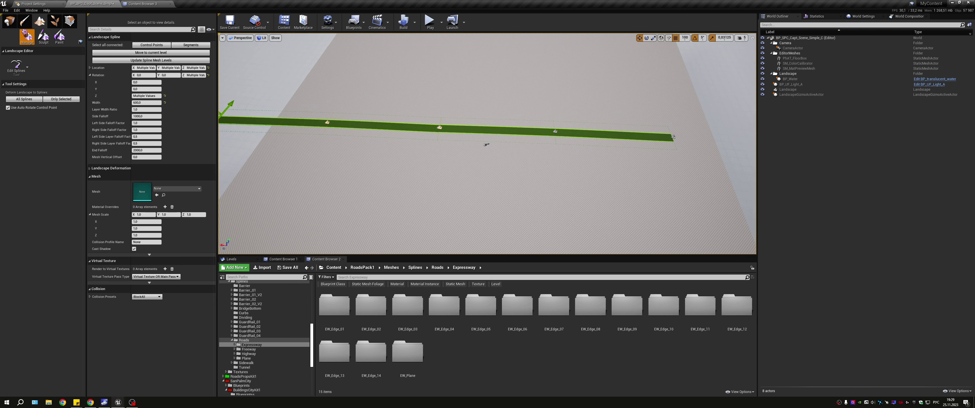
right_click_drag(417, 157, 416, 157)
left_click(666, 126, "ctrl")
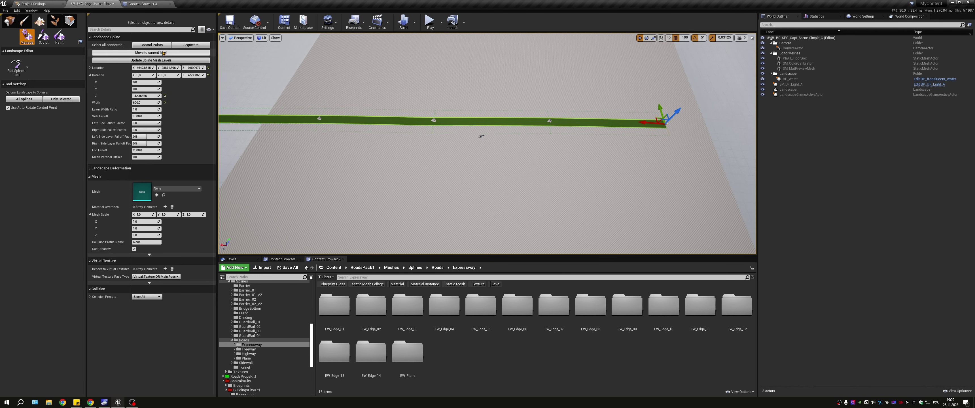
left_click_drag(647, 122, 690, 126)
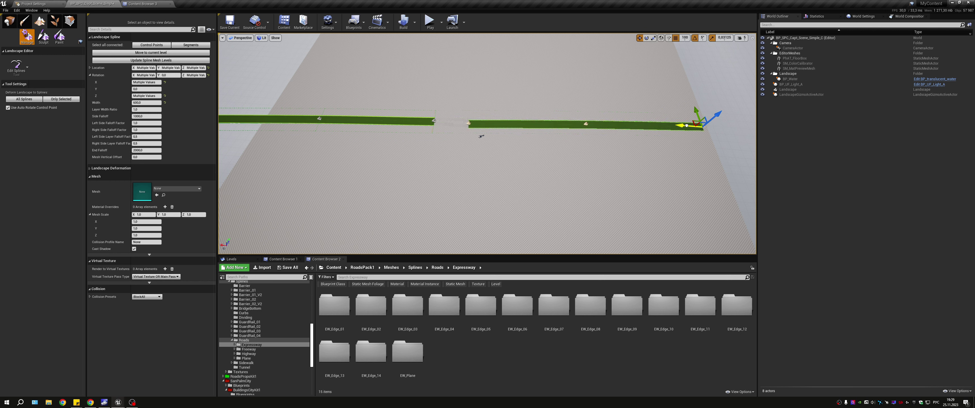
left_click(435, 121)
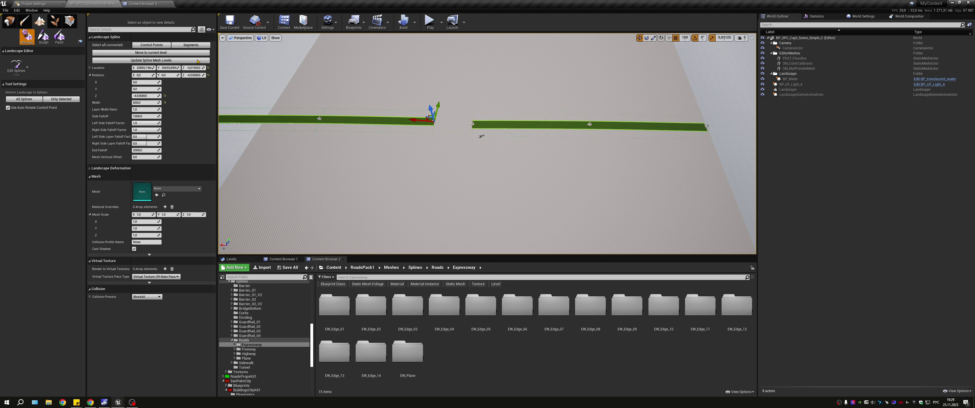
left_click_drag(411, 122, 427, 125)
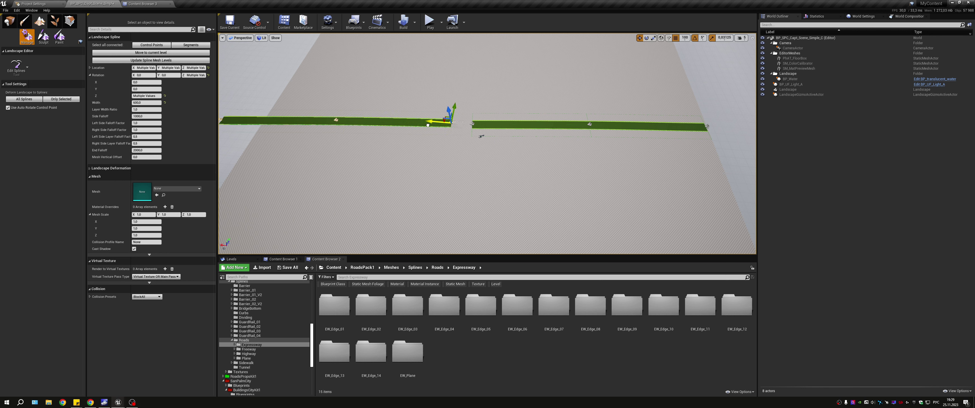
left_click(353, 139)
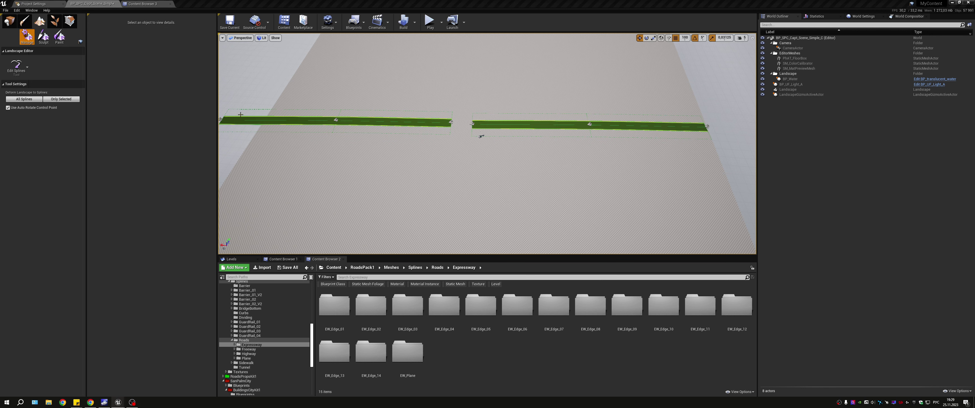
Delete the left road's outermost section and add a new control point extending it.
left_click(221, 120)
key("Delete")
left_click(337, 120)
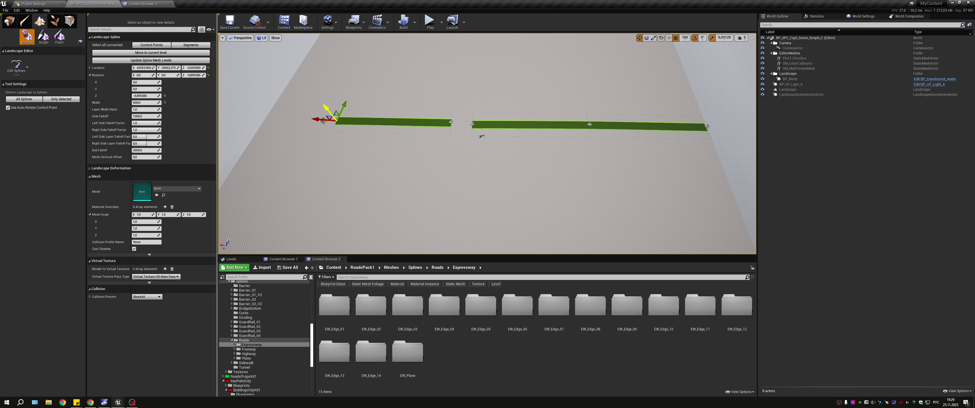
left_click(270, 120, "ctrl")
scroll(468, 123, "up", 2)
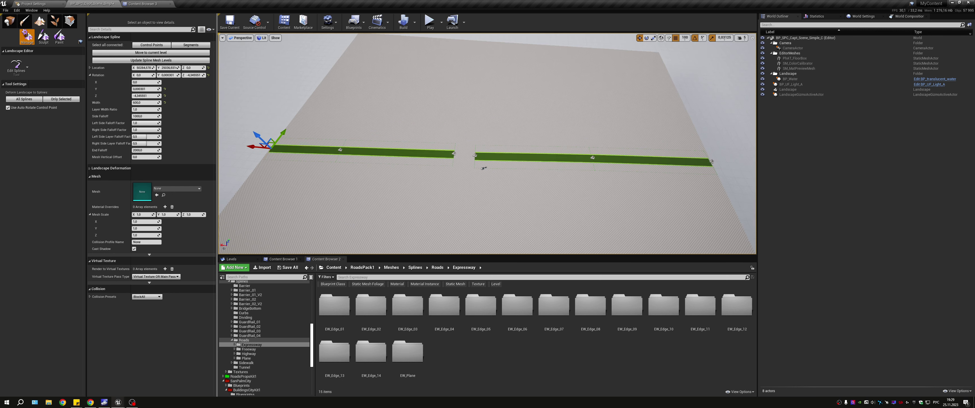
scroll(468, 124, "up", 2)
scroll(468, 124, "up", 2)
scroll(359, 144, "up", 1)
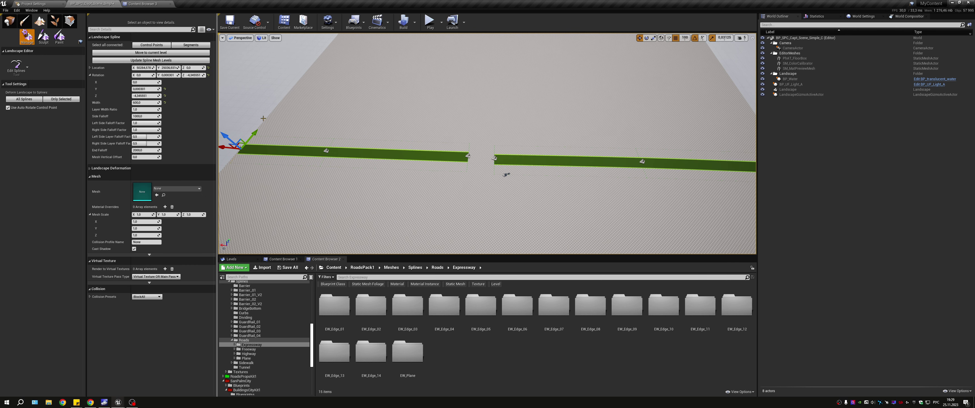
Realign the left road's start point and paste one shared Y location onto its control points.
double_click(169, 68)
key("ctrl+c")
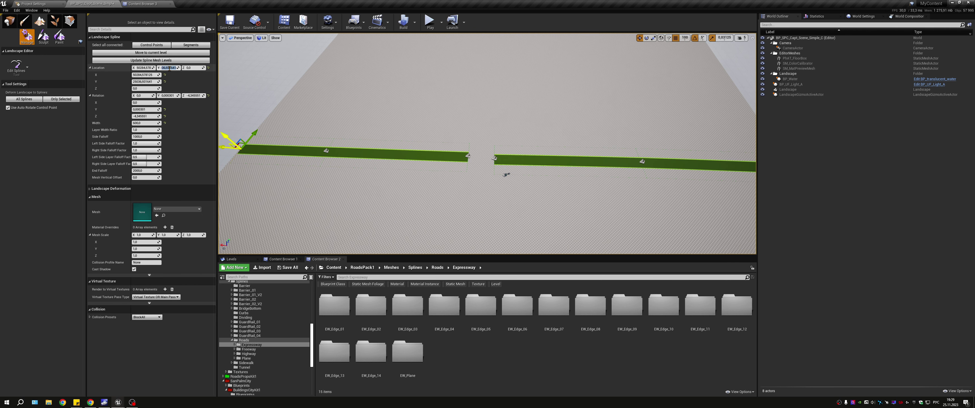
left_click(326, 150)
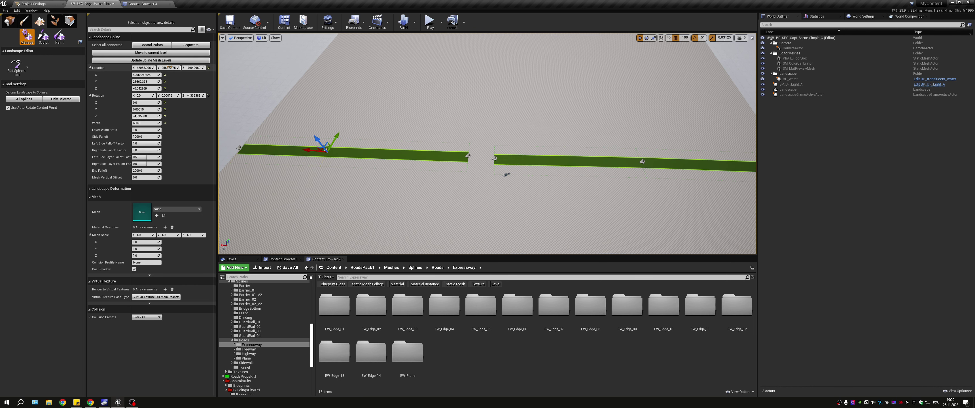
left_click_drag(329, 93, 271, 120)
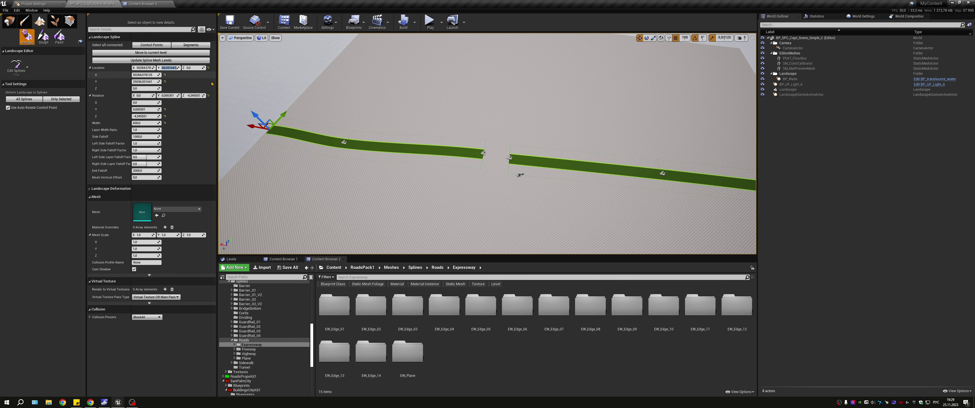
left_click(276, 122)
left_click(269, 128)
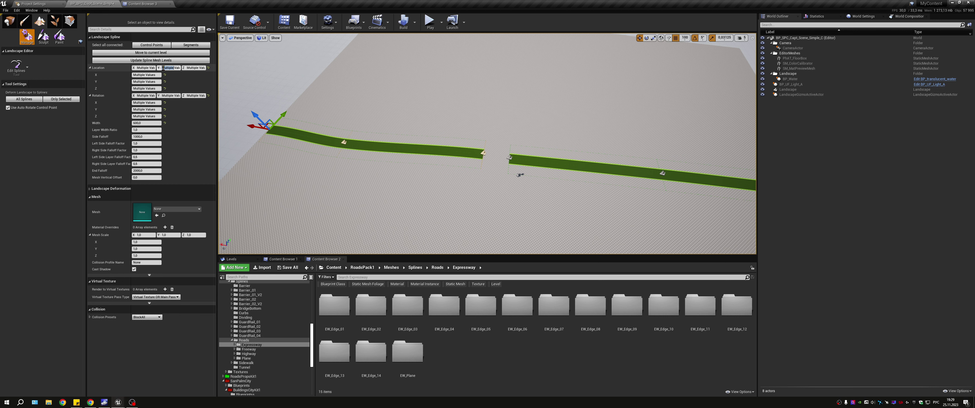
key("ctrl+v")
key("Return")
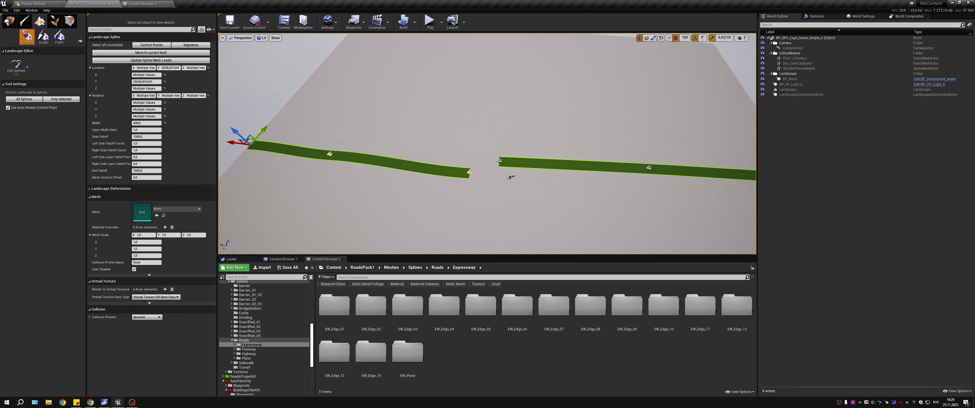
Set the rotation of all the left road's control points to 0 to flatten it.
right_click_drag(488, 144, 486, 152)
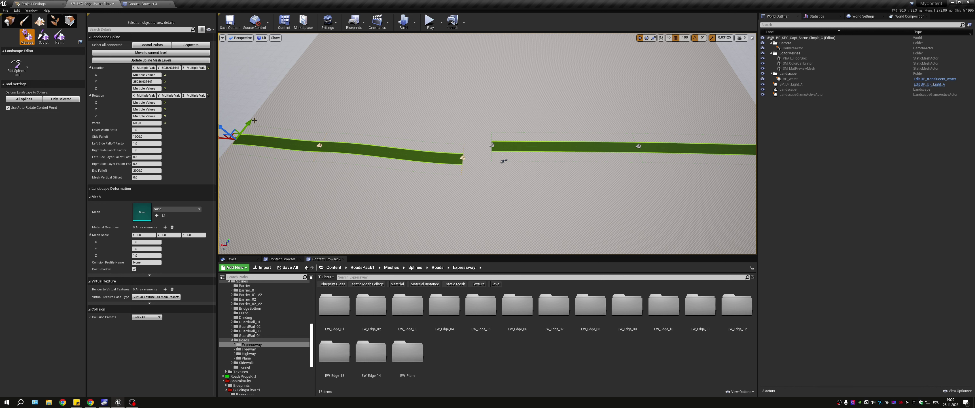
left_click(237, 131)
left_click(234, 137)
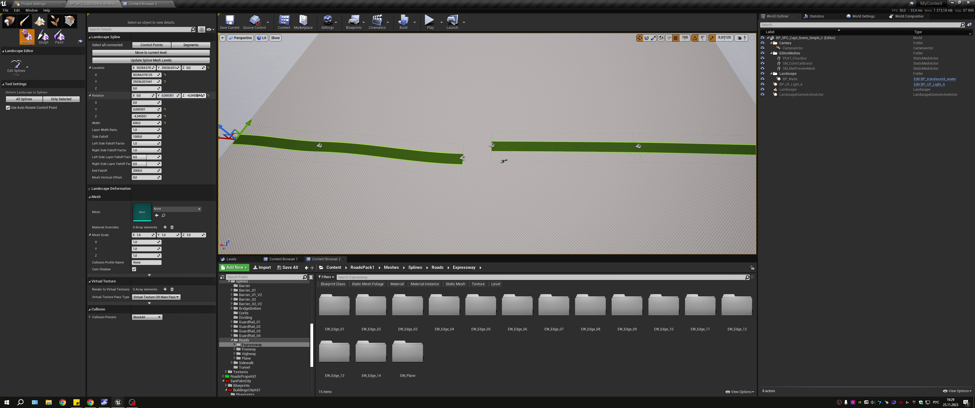
key("ctrl+a")
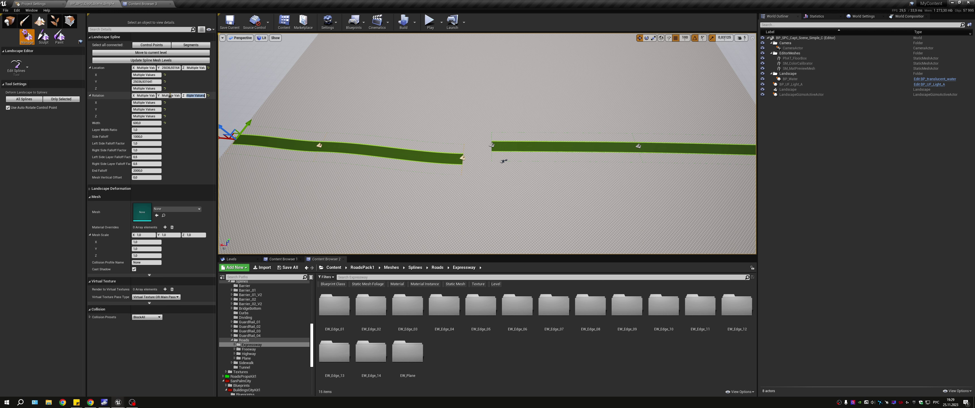
type("0")
left_click(170, 96)
type("0")
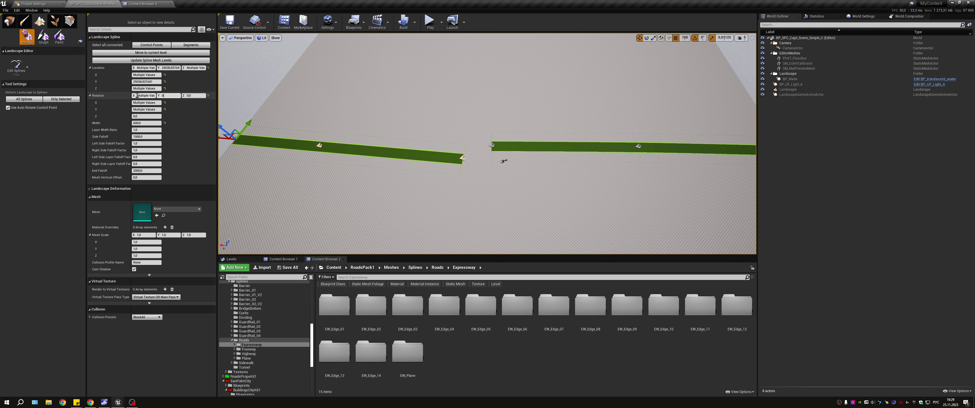
key("Return")
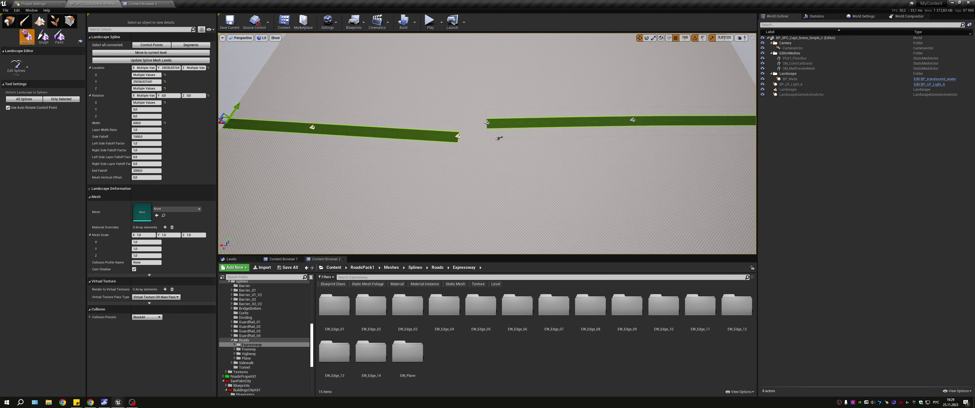
Delete the right road's first point and section, then extend the left road rightward by one point.
left_click(494, 126)
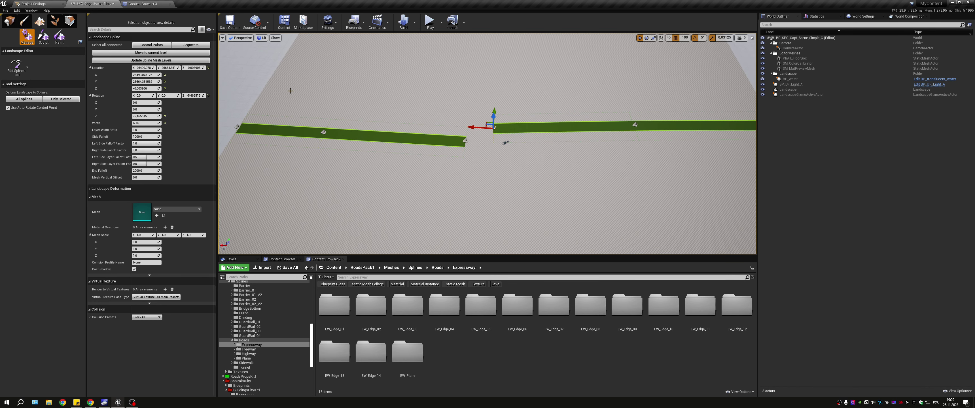
key("Delete")
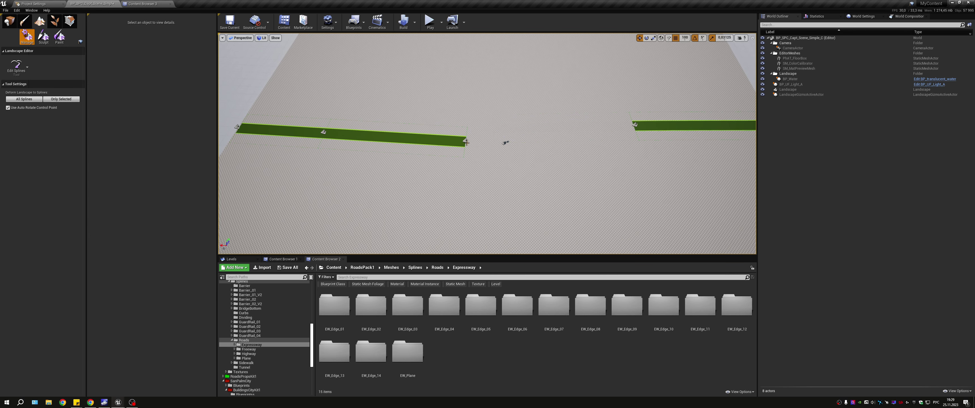
left_click(466, 142)
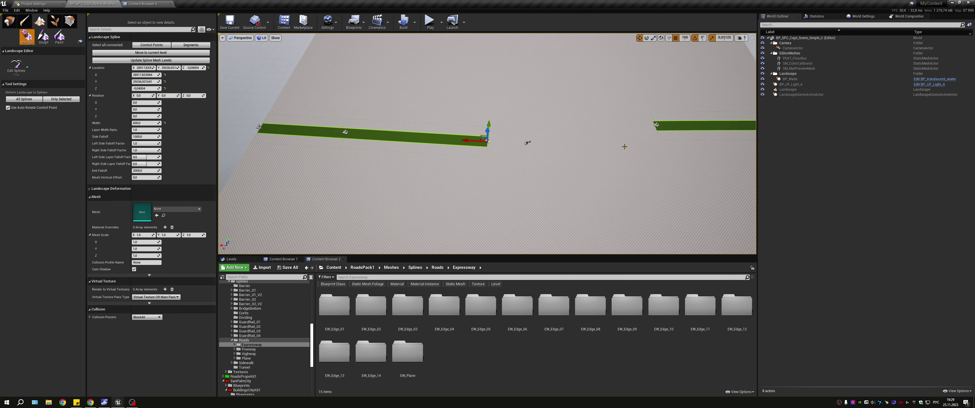
left_click(553, 142, "ctrl")
right_click_drag(600, 145, 621, 145)
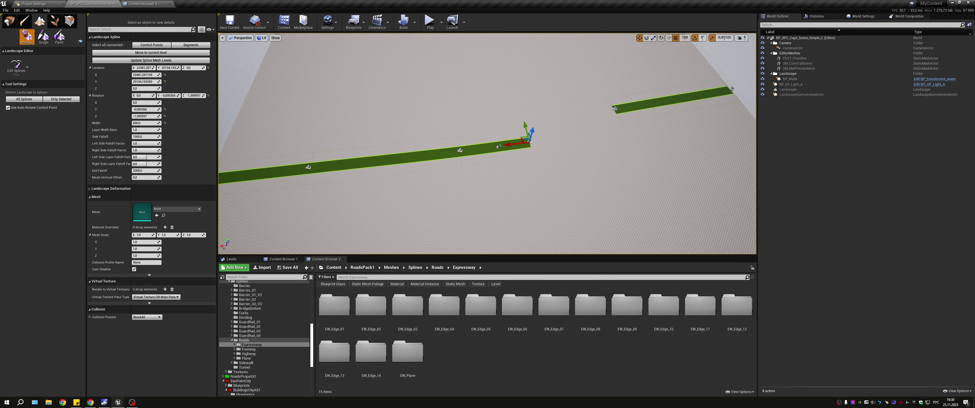
left_click(739, 111, "ctrl")
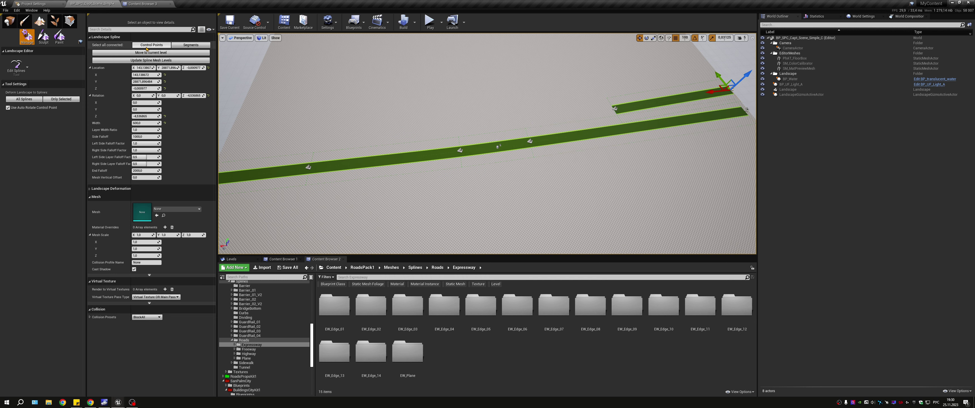
key("ctrl+z")
right_click_drag(601, 145, 606, 159)
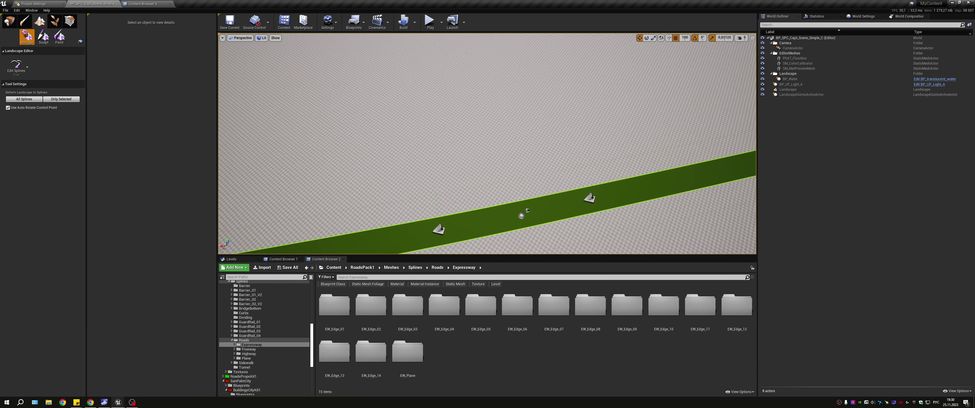
right_click_drag(430, 105, 430, 105)
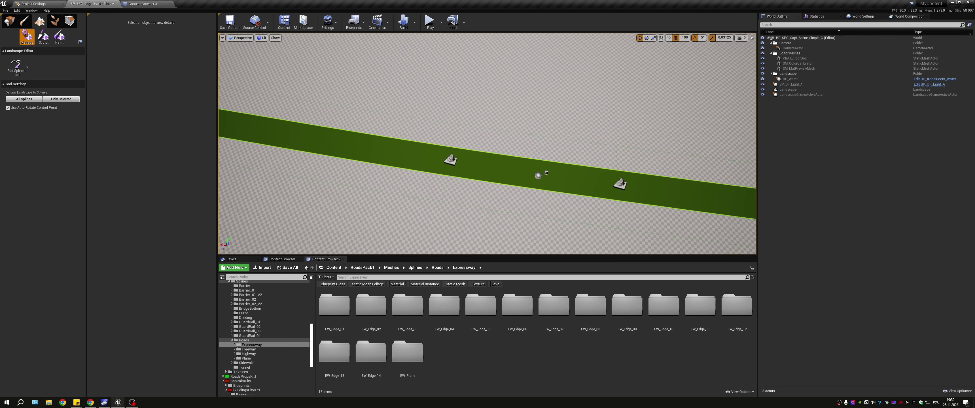
left_click(445, 142)
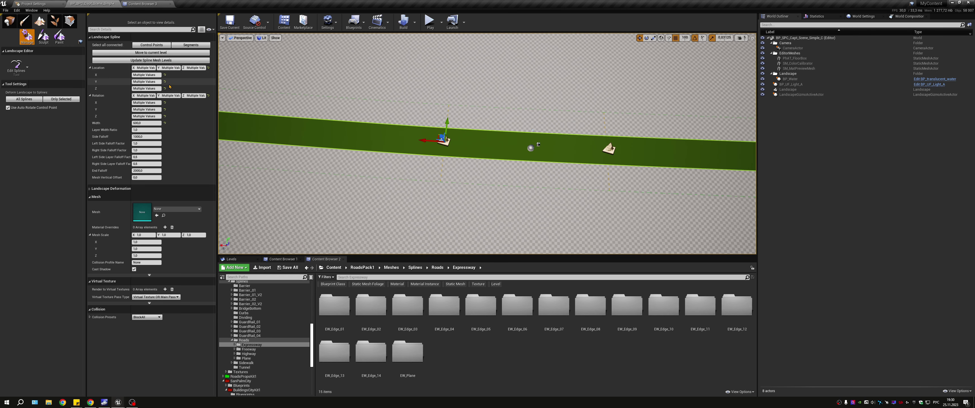
left_click(435, 145)
right_click_drag(435, 145, 434, 146)
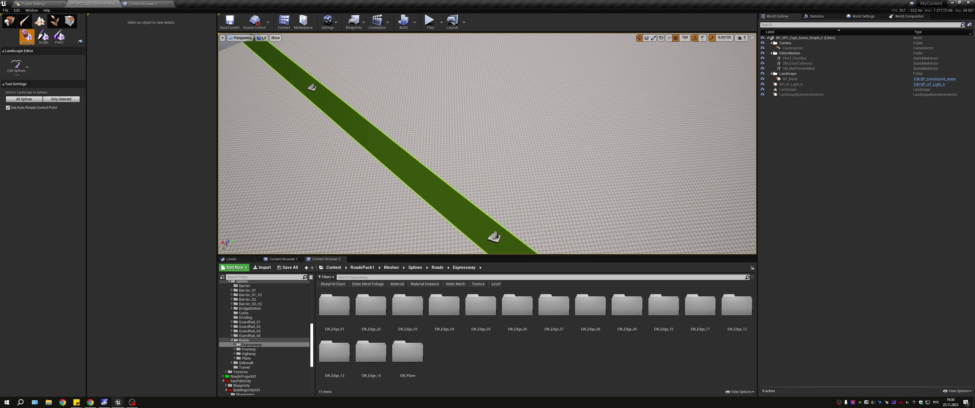
left_click(308, 87)
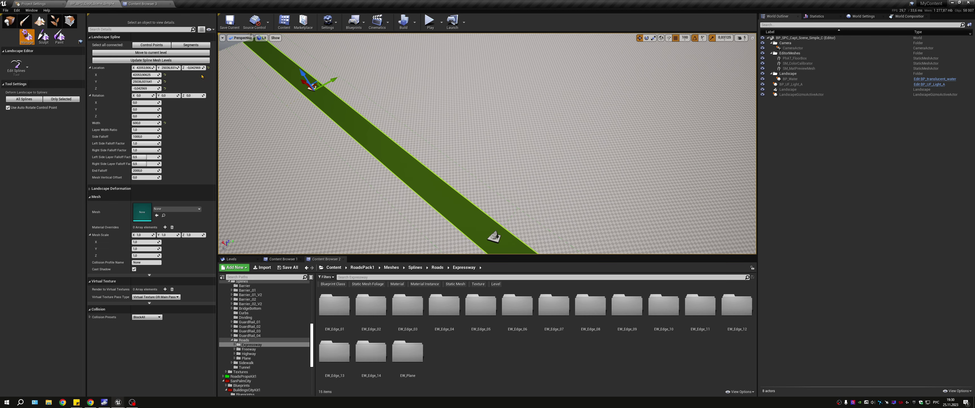
left_click(146, 47)
key("f")
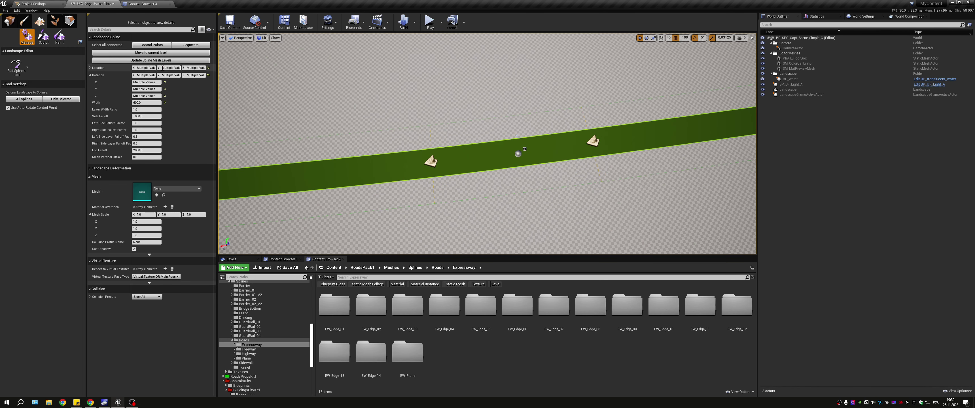
type("5036,931641")
key("Return")
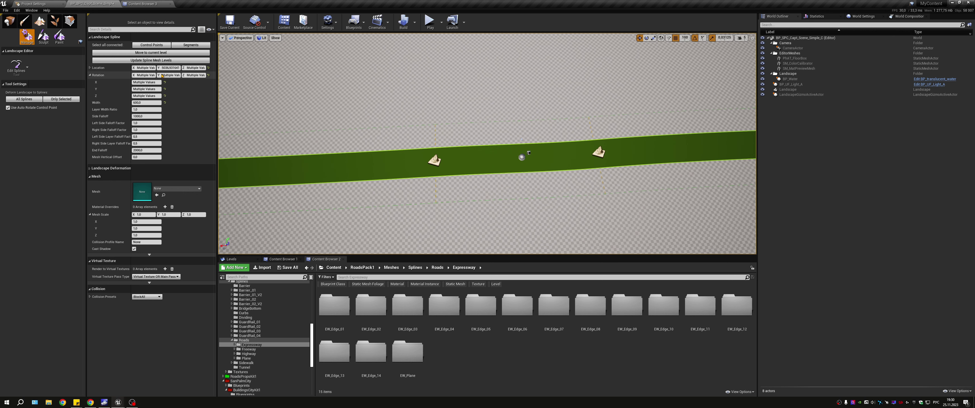
type("0")
left_click(138, 76)
left_click(187, 75)
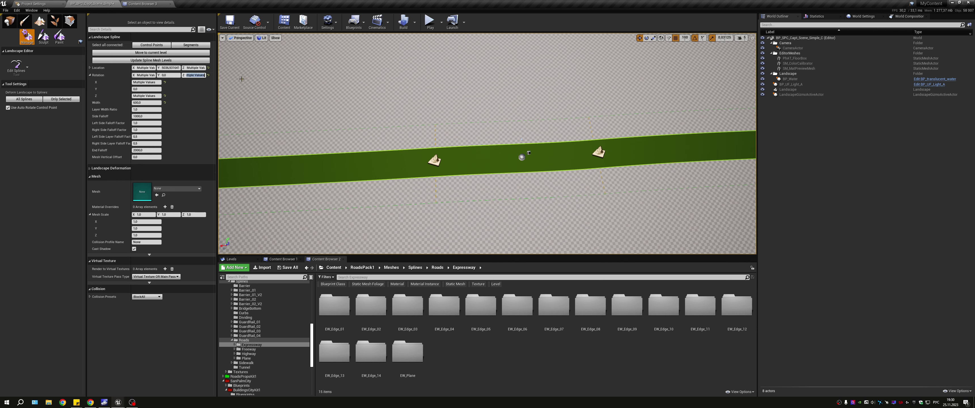
type("0")
key("Return")
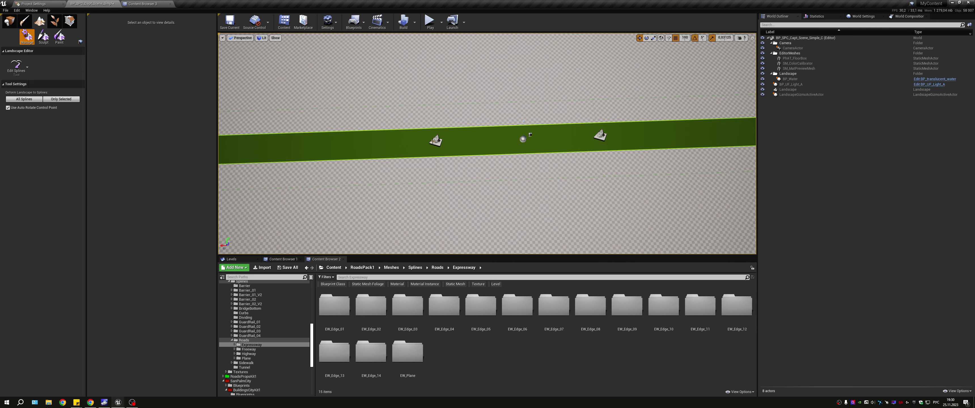
left_click(434, 140)
left_click(600, 135)
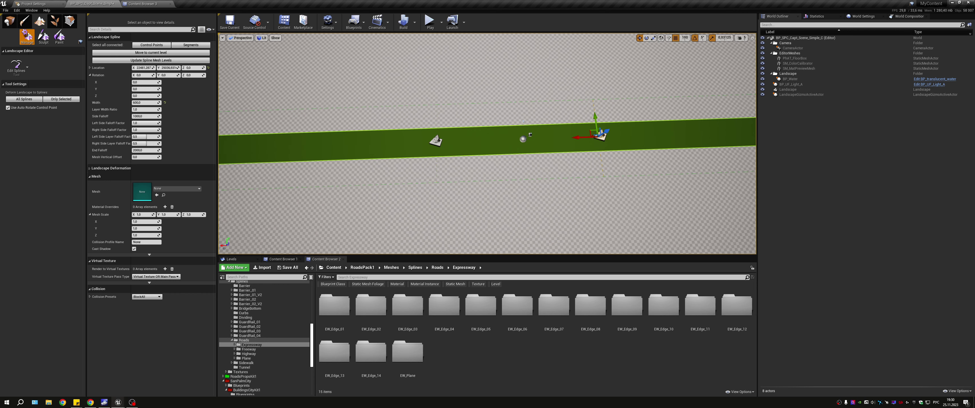
right_click_drag(600, 135, 613, 216)
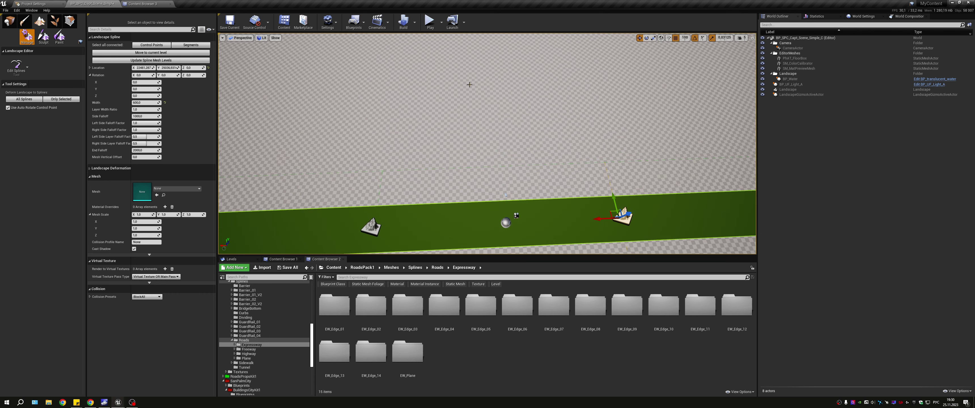
left_click(91, 403)
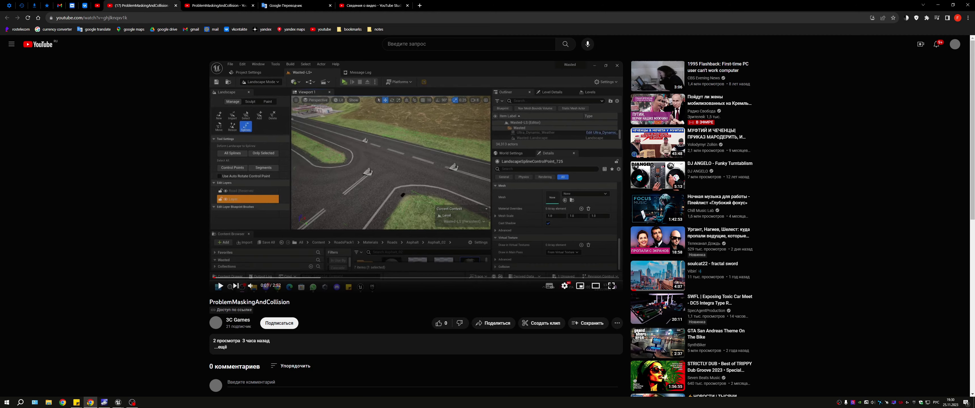
Back in the editor, select the middle road segment and delete it.
left_click(90, 403)
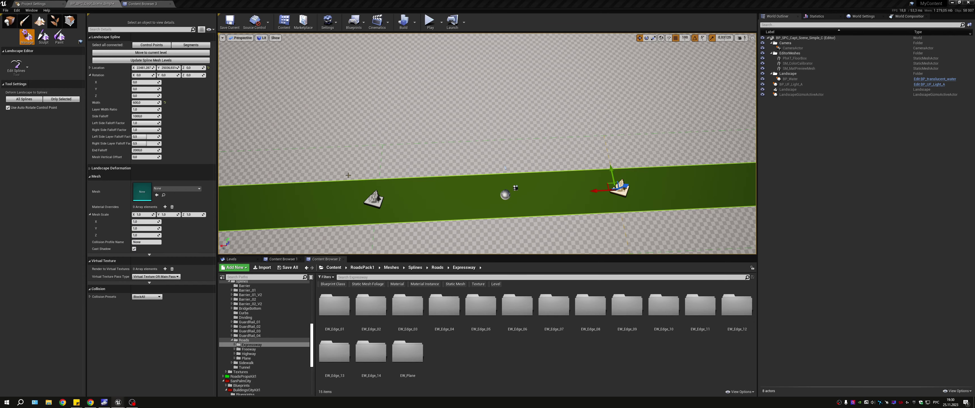
left_click(394, 182)
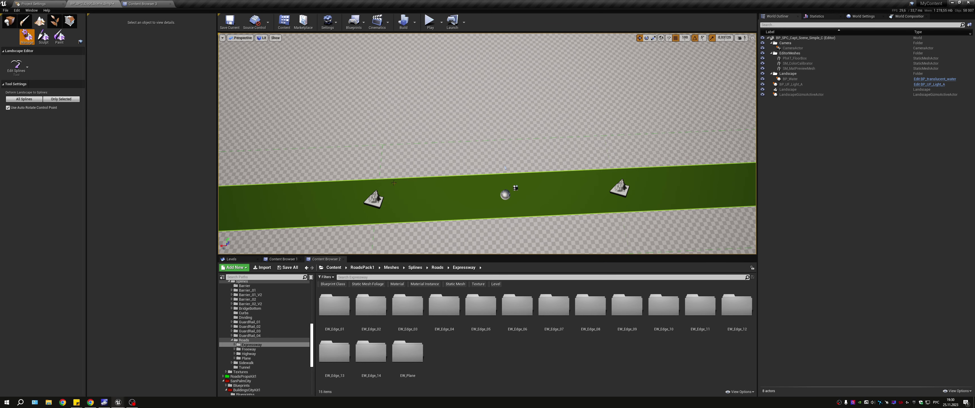
left_click(452, 194)
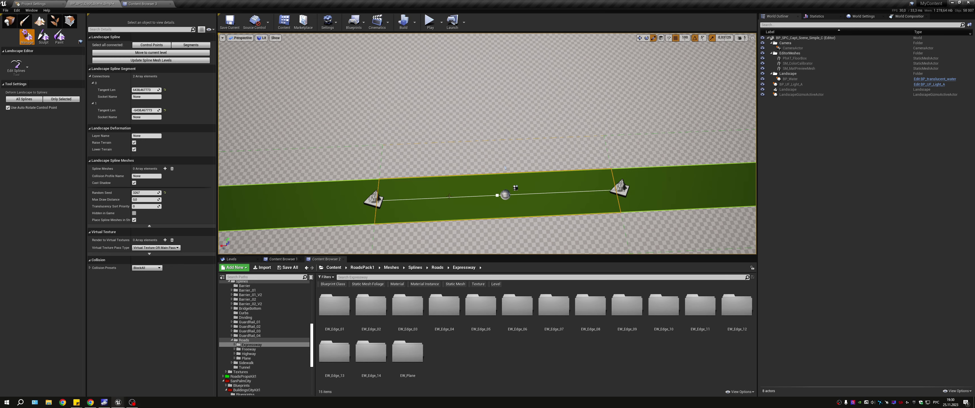
right_click_drag(449, 197, 461, 219)
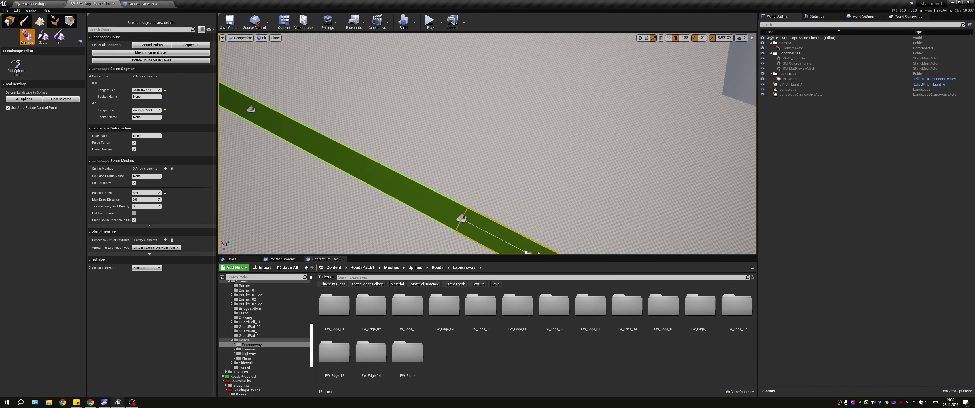
right_click_drag(462, 218, 526, 189)
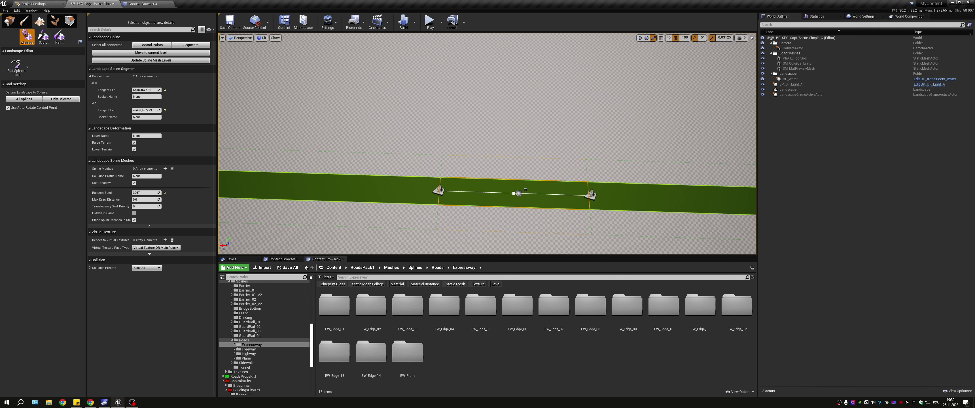
key("Delete")
Move the left and right road end points along X toward the gap.
left_click(442, 190)
key("w")
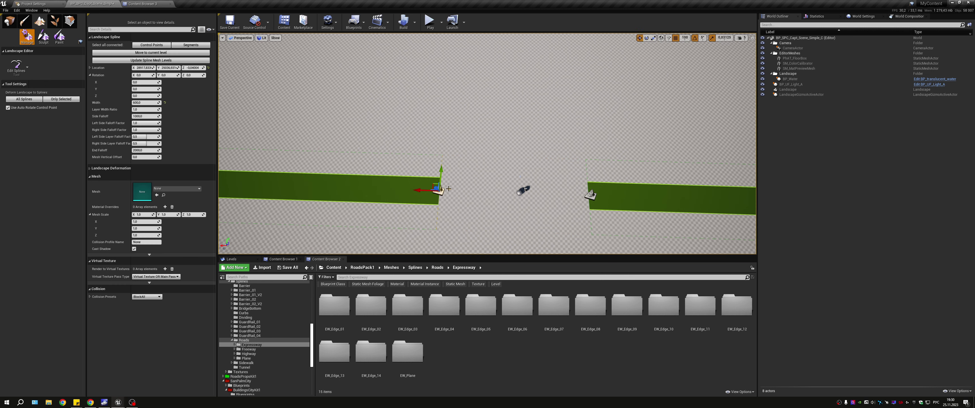
left_click_drag(423, 189, 454, 192)
left_click(593, 195)
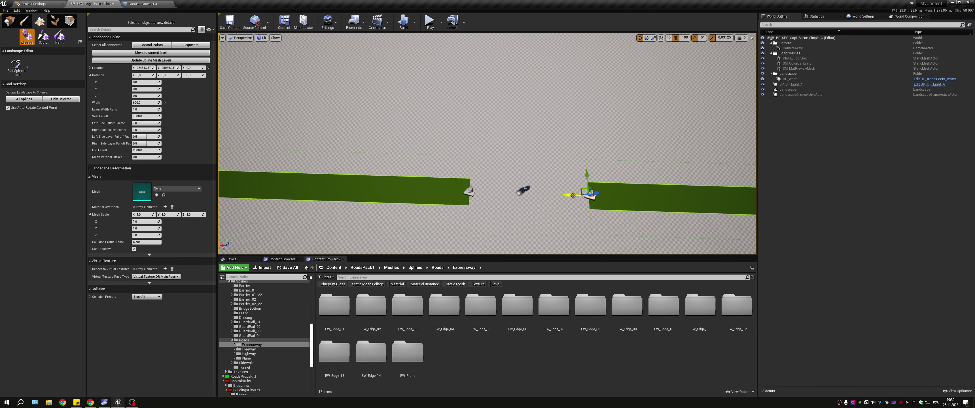
mouse_move(573, 195)
left_mouse_down()
mouse_move(551, 195)
mouse_move(480, 149)
mouse_move(437, 189)
left_mouse_up()
left_click(479, 149)
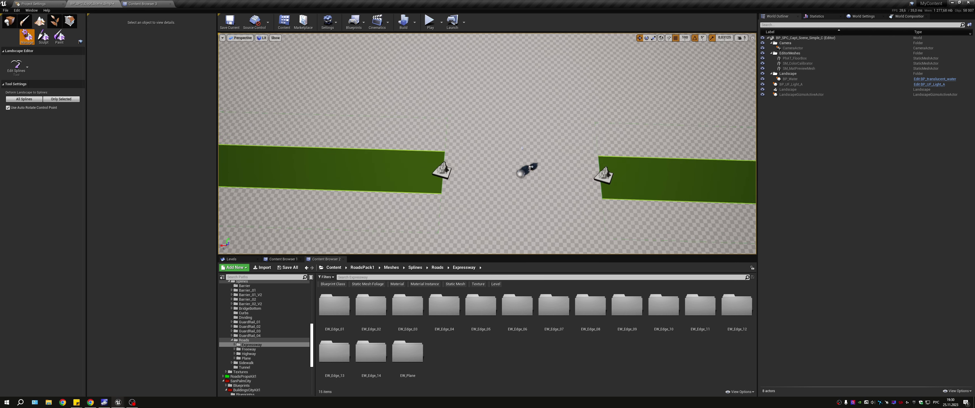
left_click(441, 196)
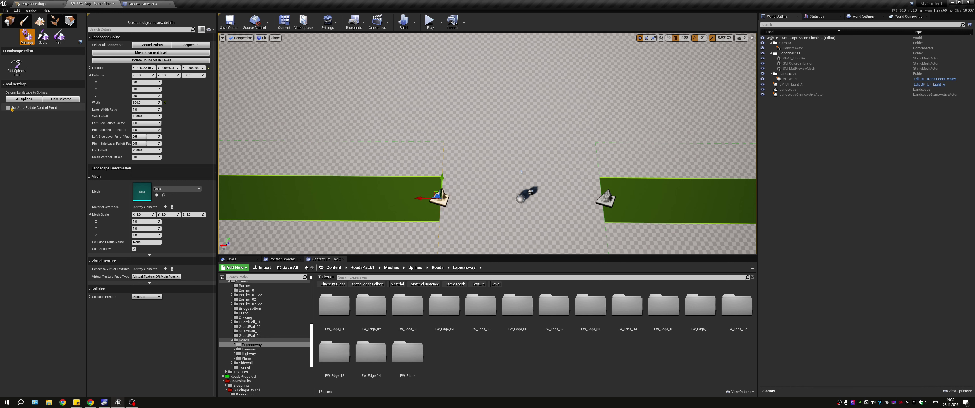
Add a new control point above the gap, zero its rotation, then rotate it to -40°.
left_click(506, 127, "ctrl")
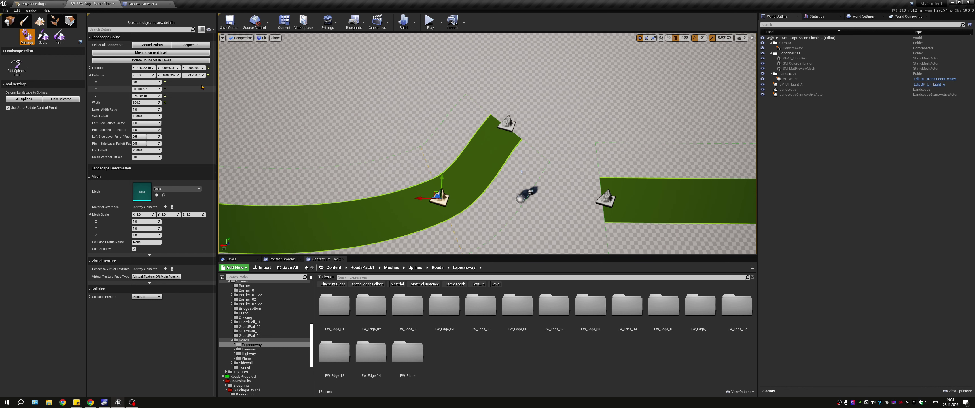
left_click(193, 75)
type("0")
left_click(177, 75)
middle_click_drag(460, 113, 460, 95)
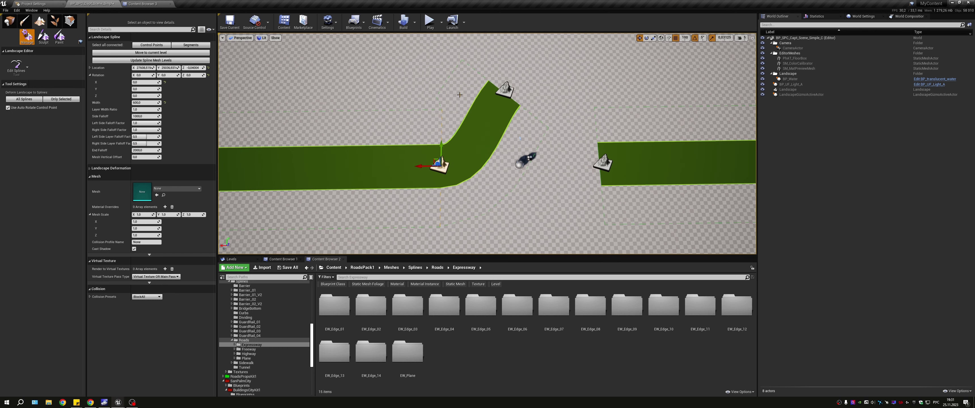
left_click(505, 90)
key("e")
left_click_drag(475, 92, 482, 112)
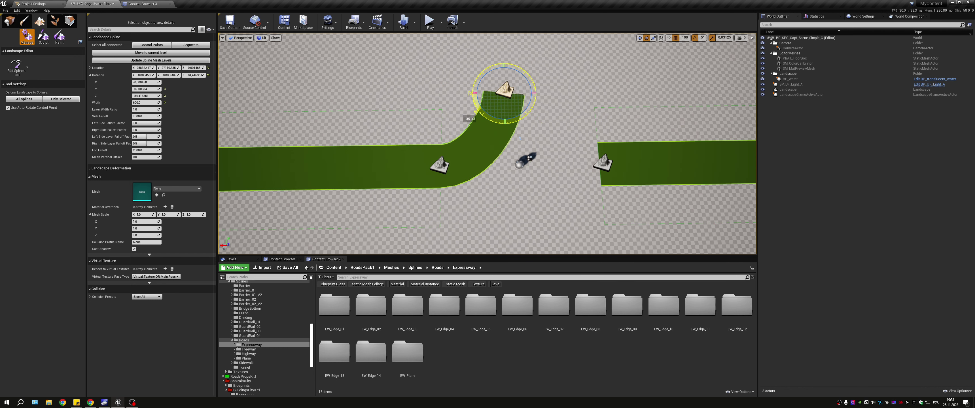
Connect the right road end to the top point, give the top point Z rotation -90, and shift it right.
left_click(601, 164)
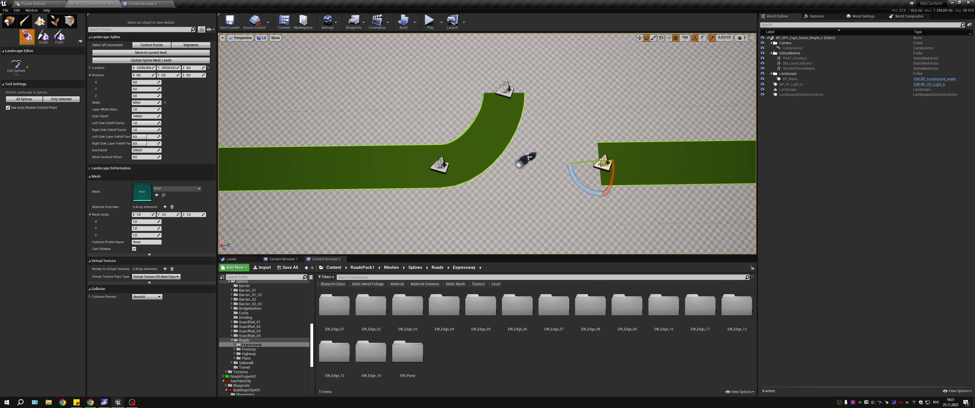
left_click(504, 89, "ctrl")
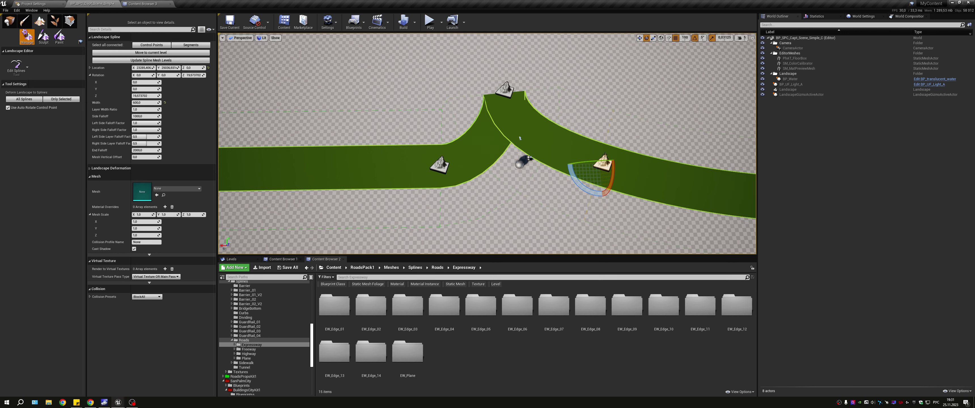
left_click(208, 75)
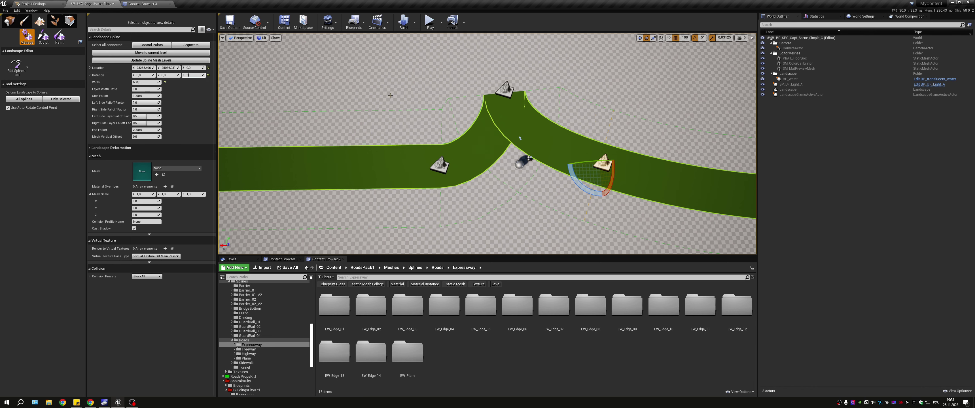
middle_click_drag(539, 102, 539, 84)
left_click(506, 70)
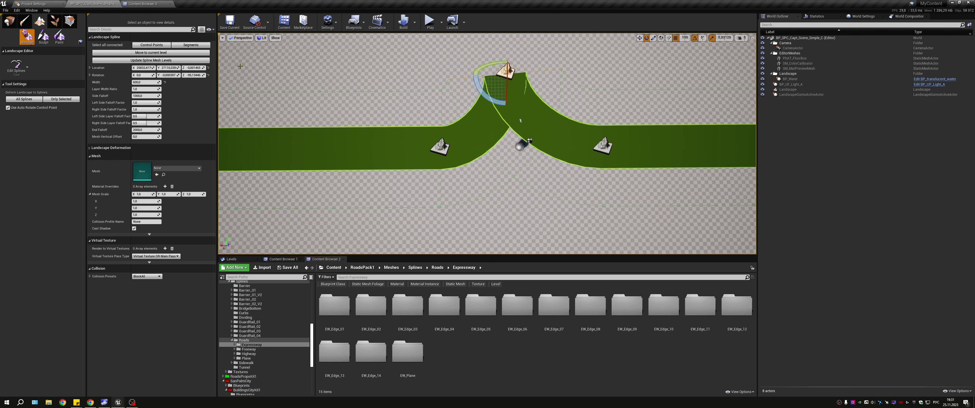
left_click(201, 75)
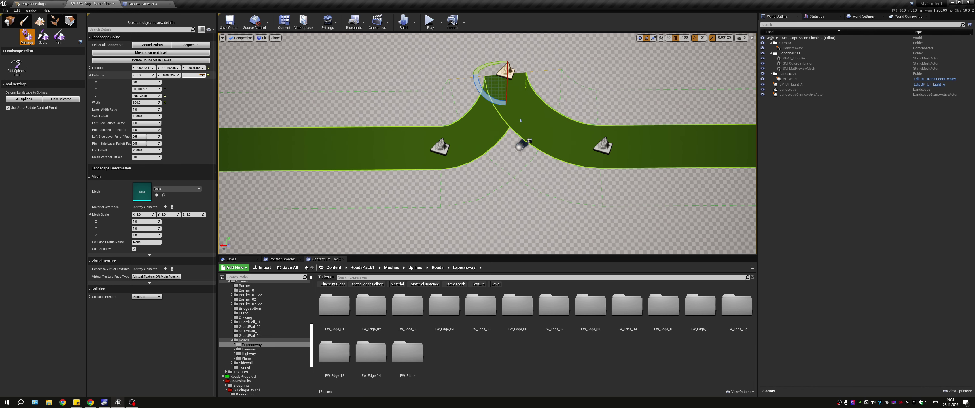
type("-90")
key("Return")
middle_click_drag(481, 90, 481, 125)
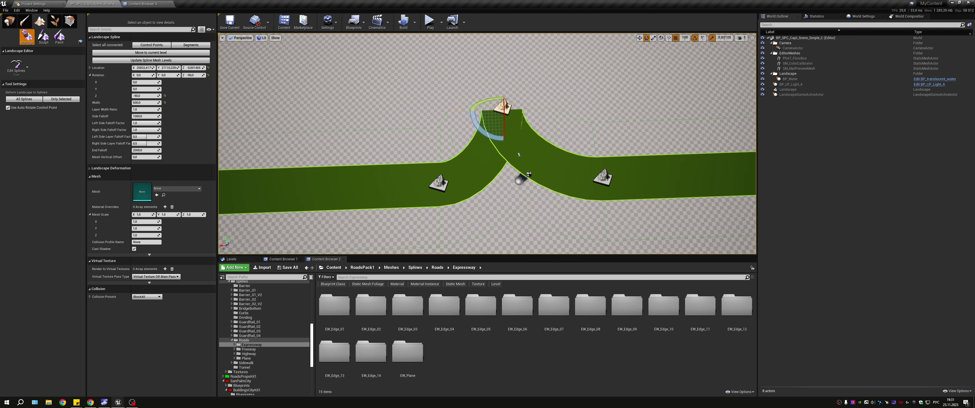
key("w")
left_click_drag(488, 110, 502, 110)
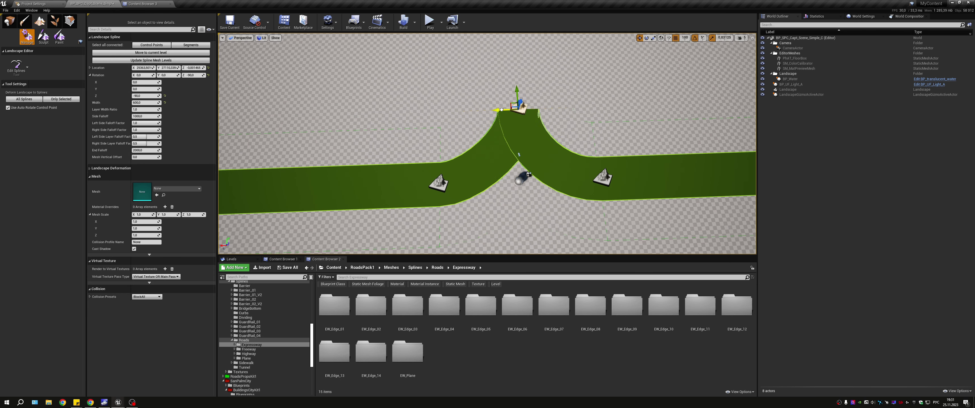
Undo the reshape, turn off Use Auto Rotate Control Point, and connect the right road end to the left end.
left_click(602, 180)
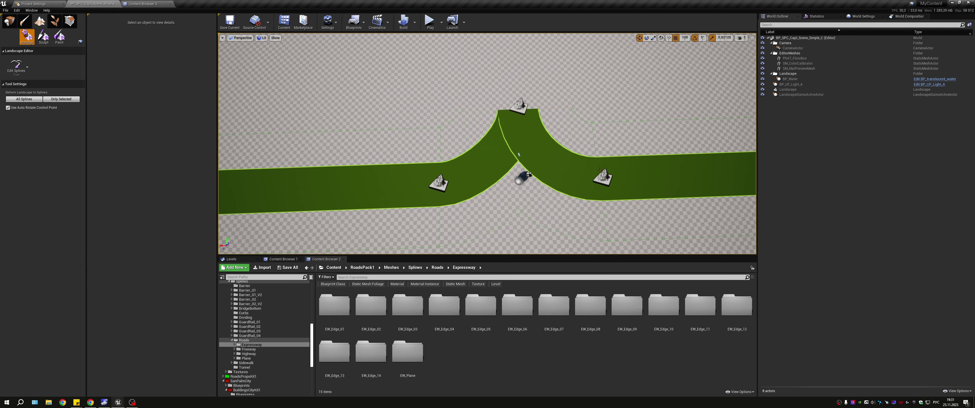
key("t")
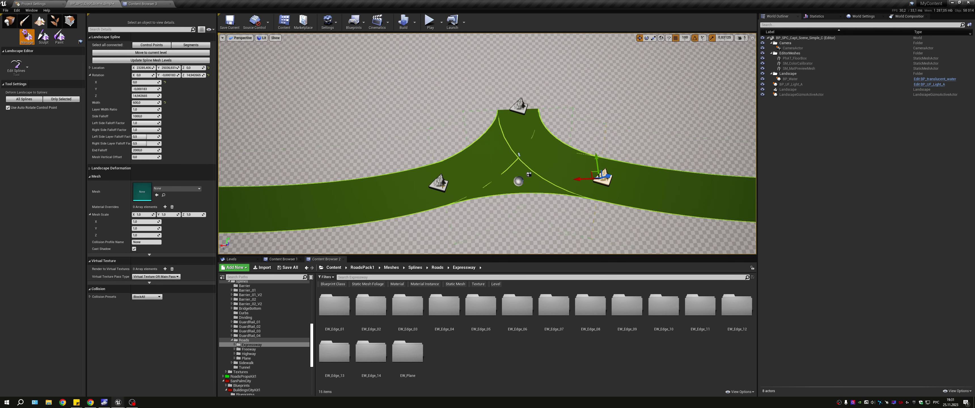
left_click(10, 109)
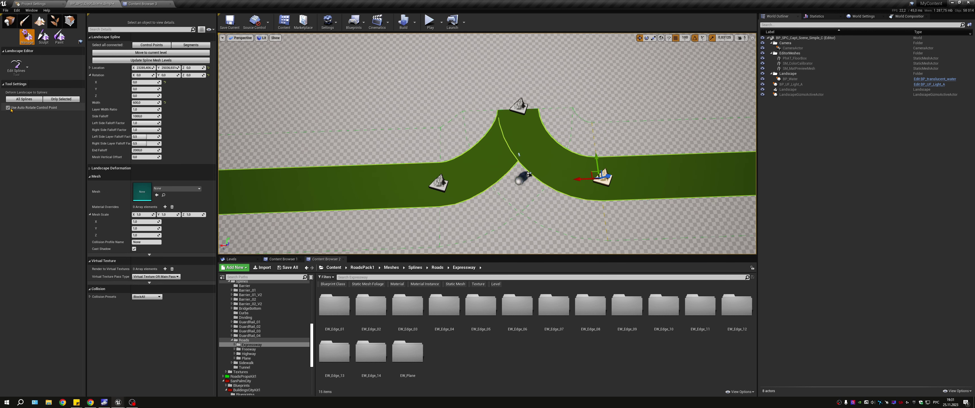
left_click(8, 108)
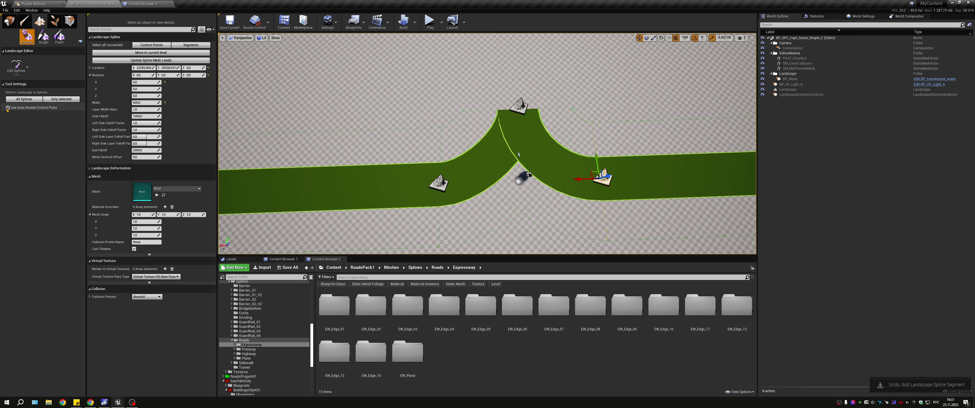
left_click(293, 123)
left_click(602, 177)
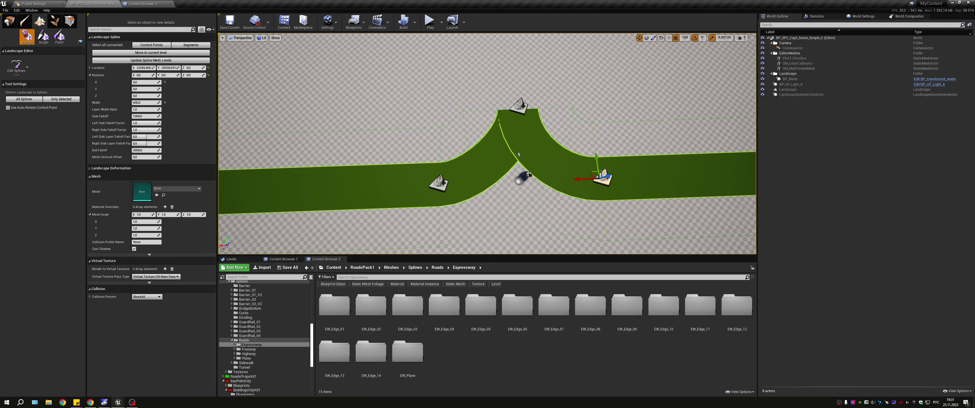
left_click(439, 187, "ctrl")
left_click(406, 92)
right_click_drag(414, 106, 414, 106)
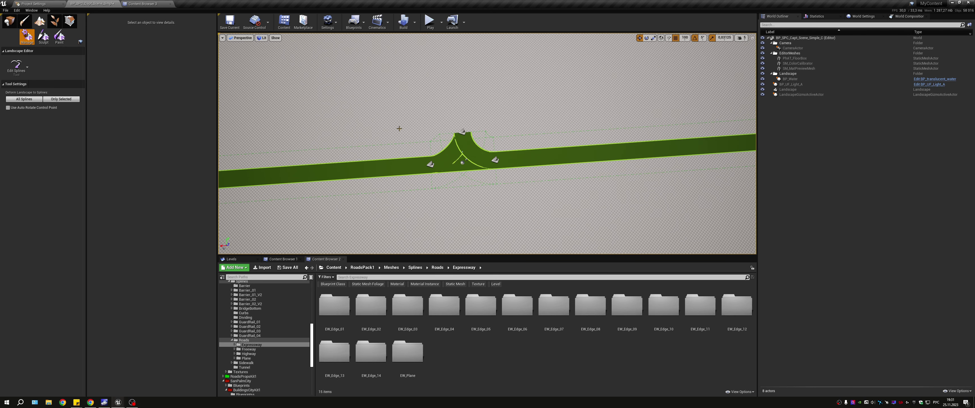
Select and frame all the road's connected control points, then Alt-drag along Y to place a parallel copy.
right_click_drag(472, 198, 684, 52)
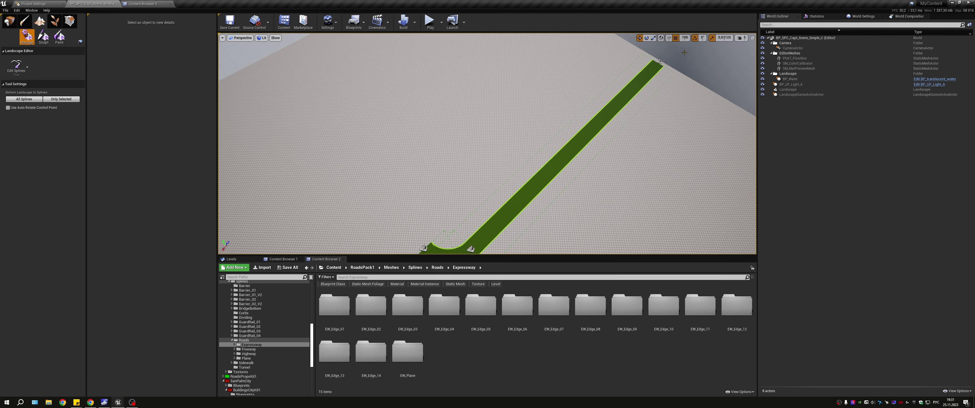
left_click(663, 61)
left_click(191, 45)
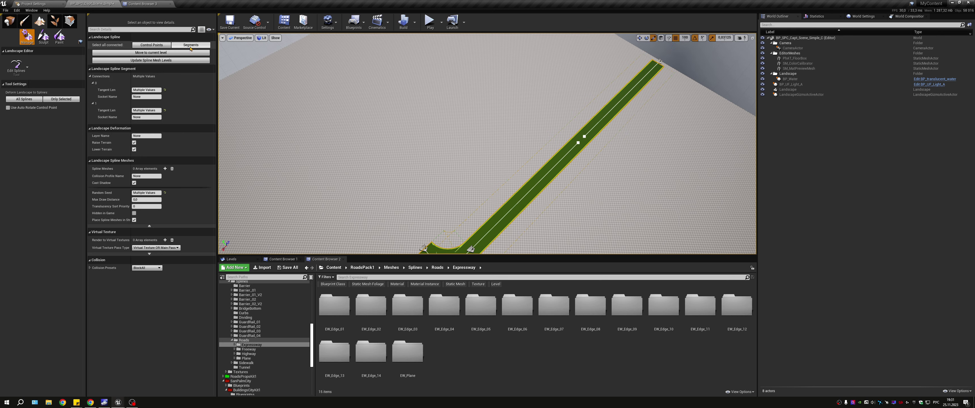
key("f")
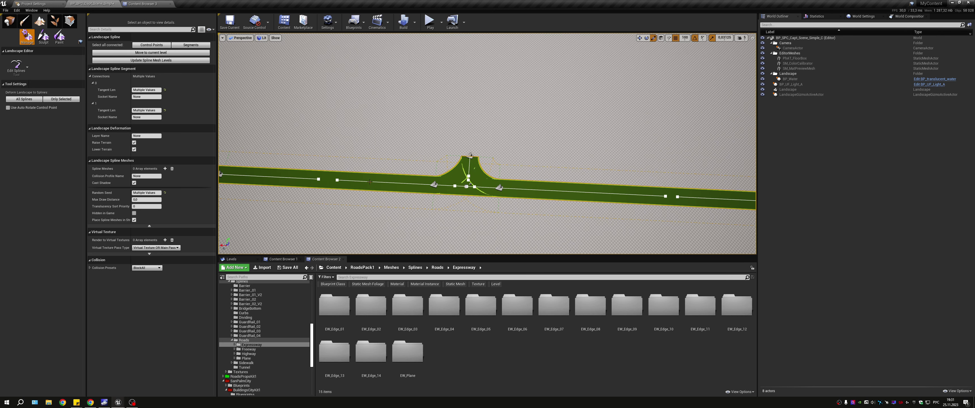
left_click(424, 185)
left_click(435, 185)
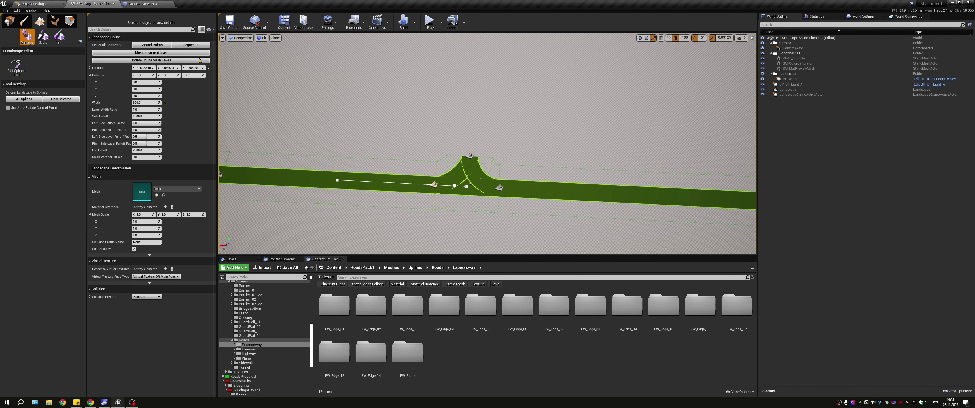
left_click(151, 45)
key("f")
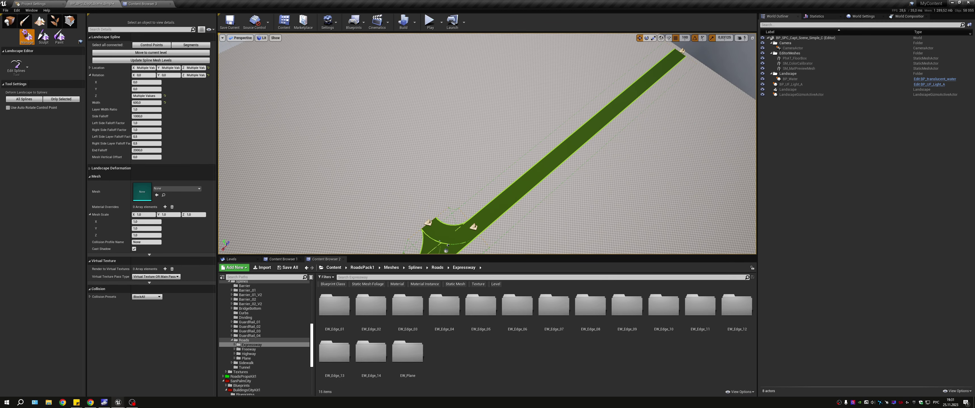
left_click_drag(435, 185, 512, 186, "alt")
mouse_move(516, 211)
left_mouse_down("alt")
mouse_move(553, 194)
mouse_move(500, 227)
left_mouse_up("alt")
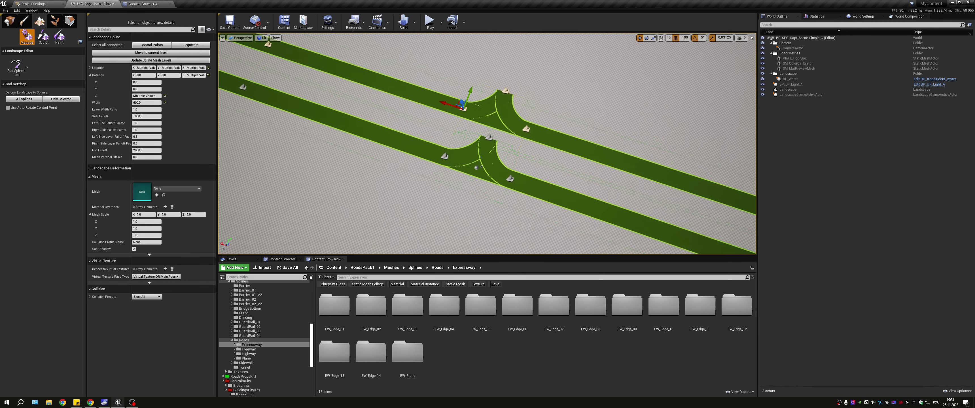
Delete an accidentally placed sphere and return to landscape spline editing.
scroll(468, 188, "up", 2)
scroll(457, 198, "up", 2)
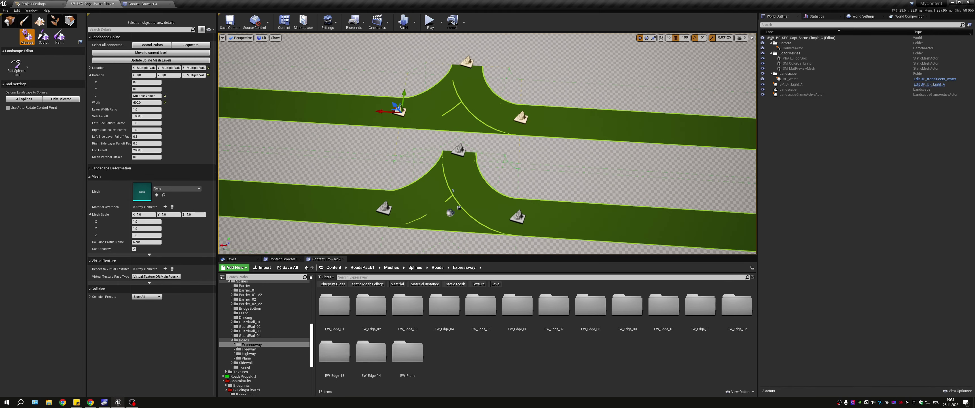
scroll(446, 209, "up", 2)
scroll(425, 229, "up", 2)
scroll(426, 229, "down", 3)
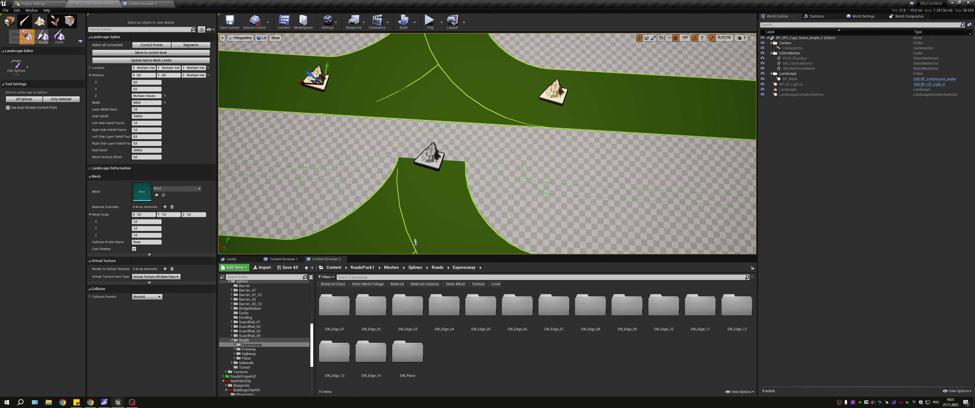
key("shift+1")
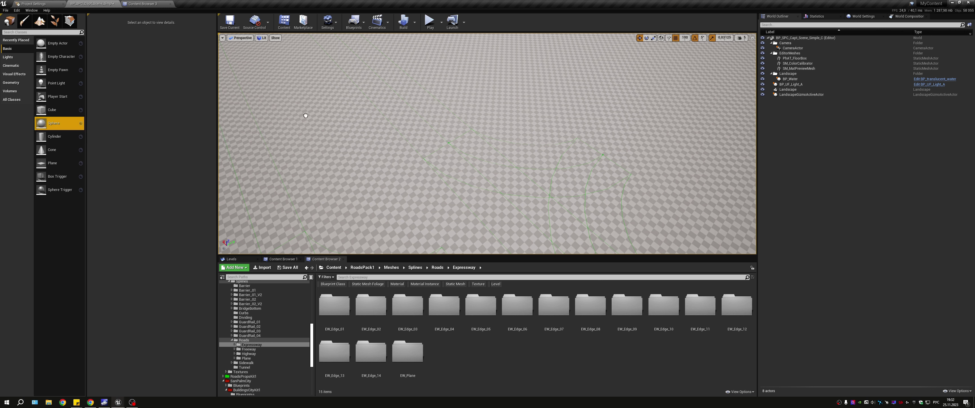
mouse_move(54, 123)
left_mouse_down()
mouse_move(518, 98)
mouse_move(512, 71)
left_mouse_up()
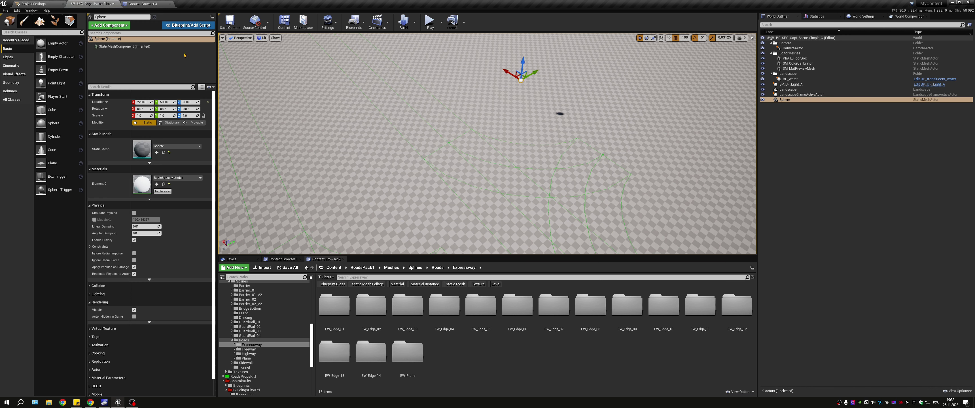
key("Delete")
left_click(40, 20)
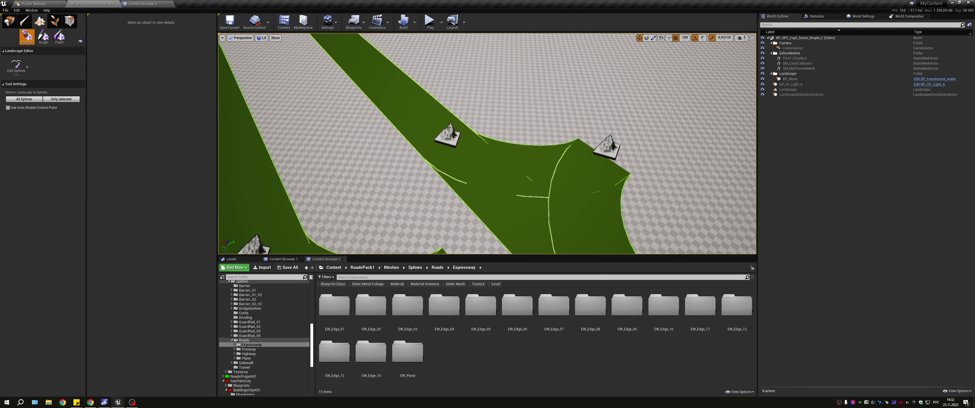
Select the junction's branch control point and drag the upper road down toward the lower road.
left_click(597, 148)
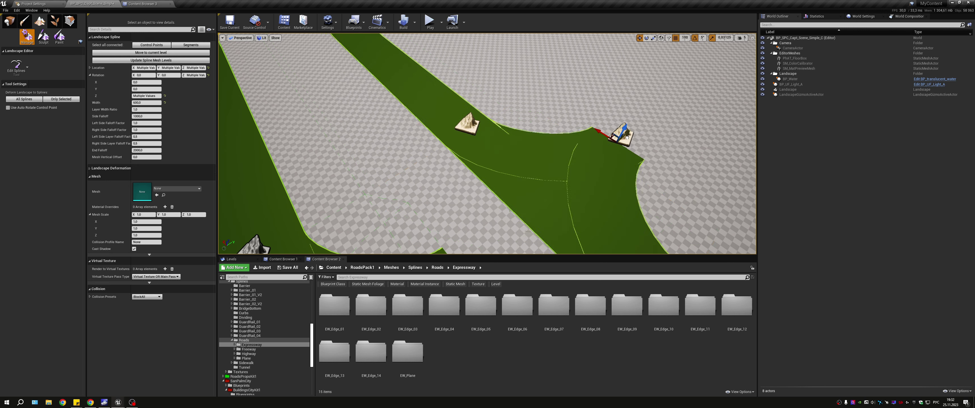
right_click_drag(613, 147, 457, 47)
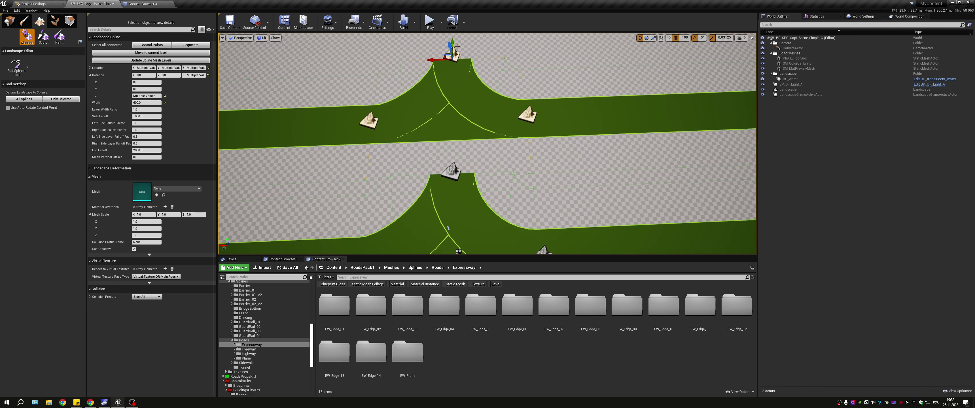
left_click_drag(454, 43, 456, 61)
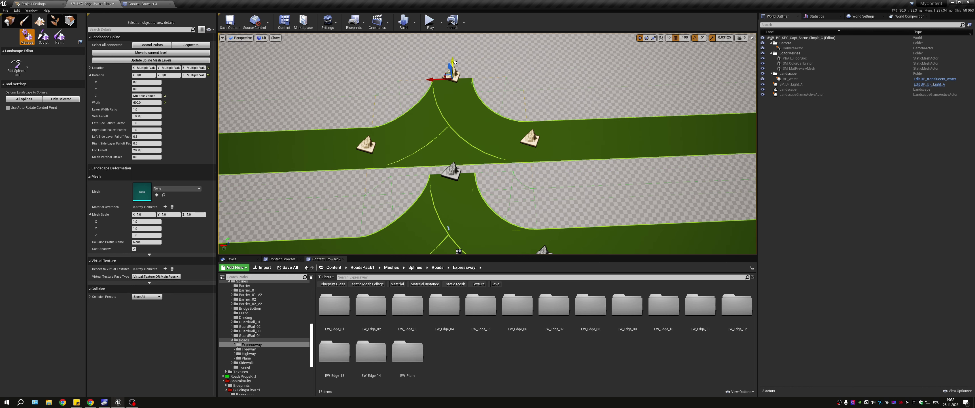
scroll(483, 203, "down", 3)
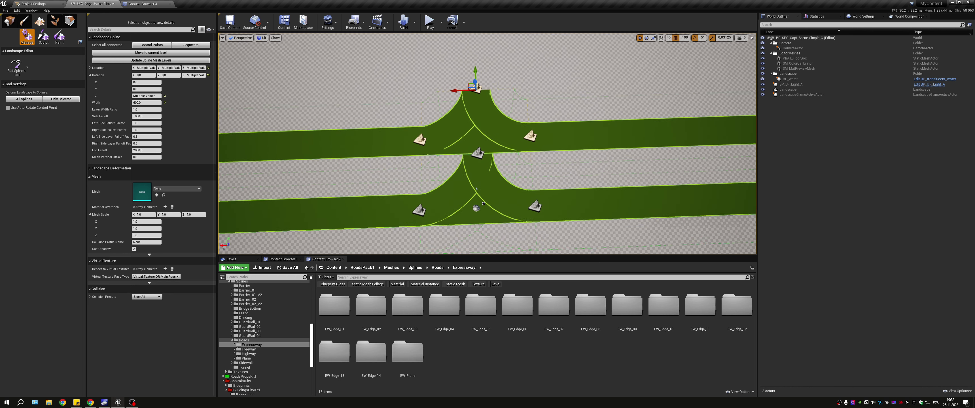
middle_click_drag(541, 190, 542, 182)
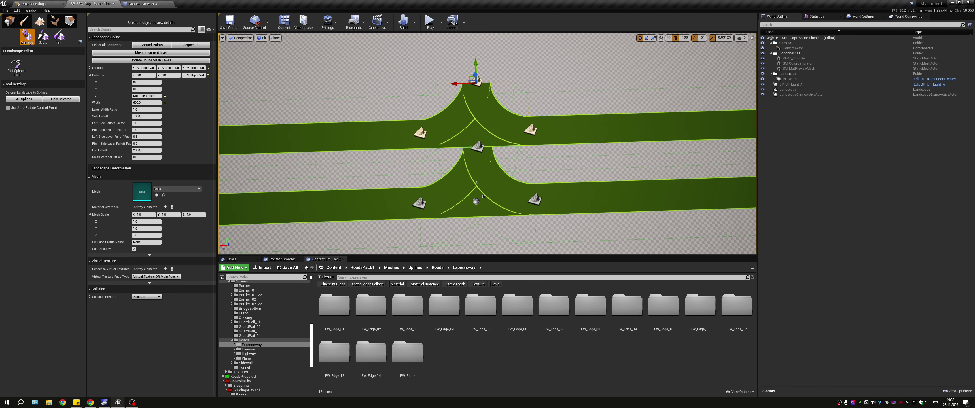
left_click(499, 125)
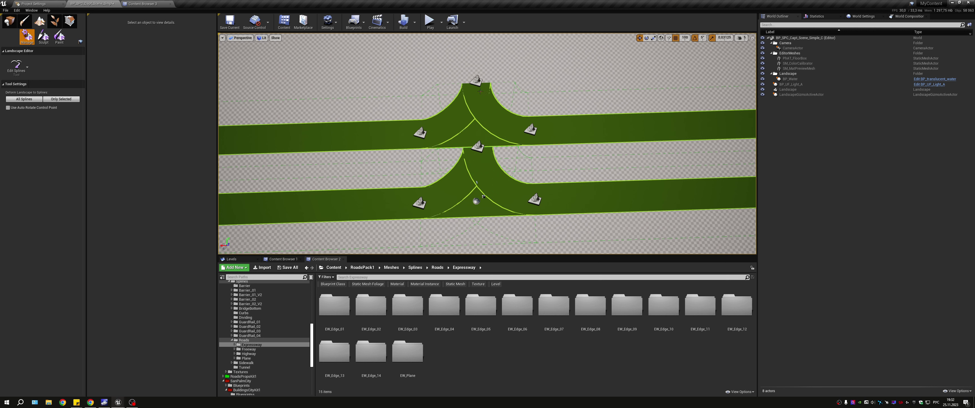
Delete the upper junction's redundant top control point and join its two segments.
left_click(476, 81)
key("Delete")
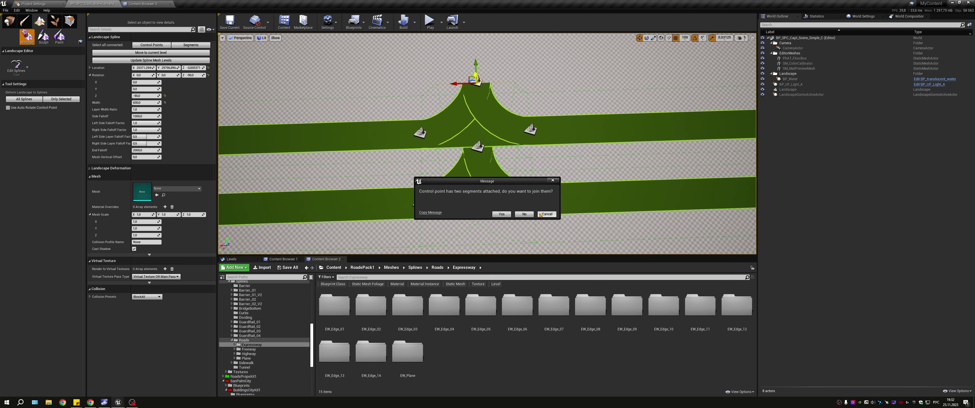
left_click(508, 214)
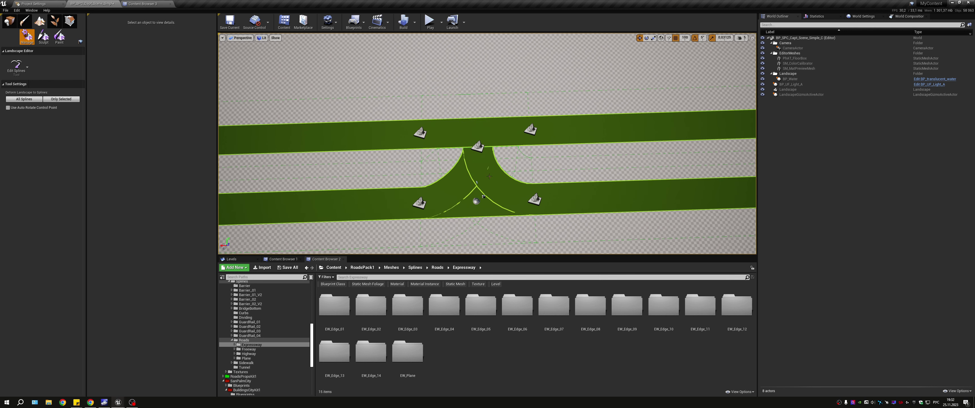
Move the upper road farther away from the lower road.
left_click(484, 196)
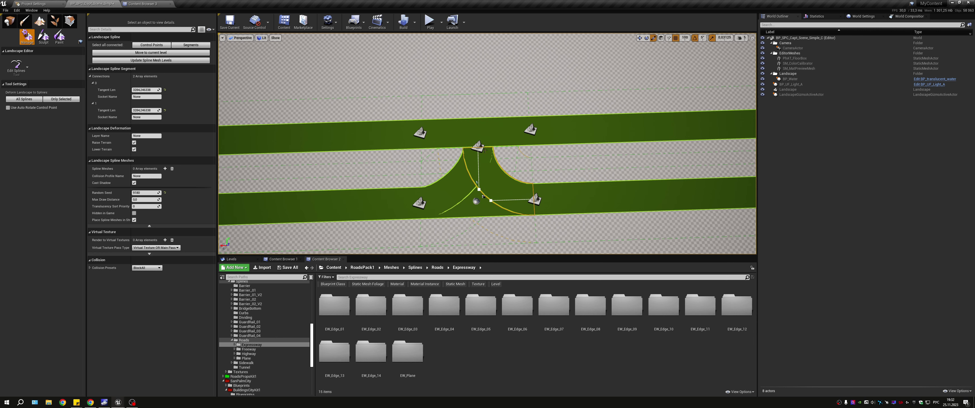
left_click(419, 133)
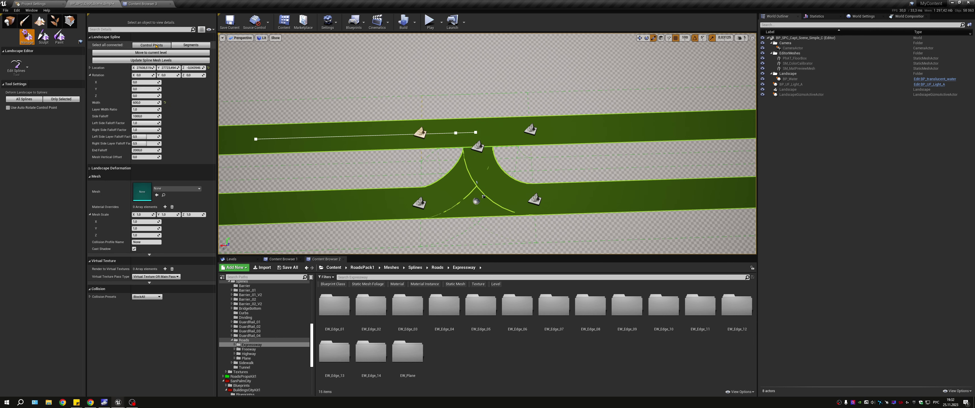
right_click_drag(473, 97, 474, 97)
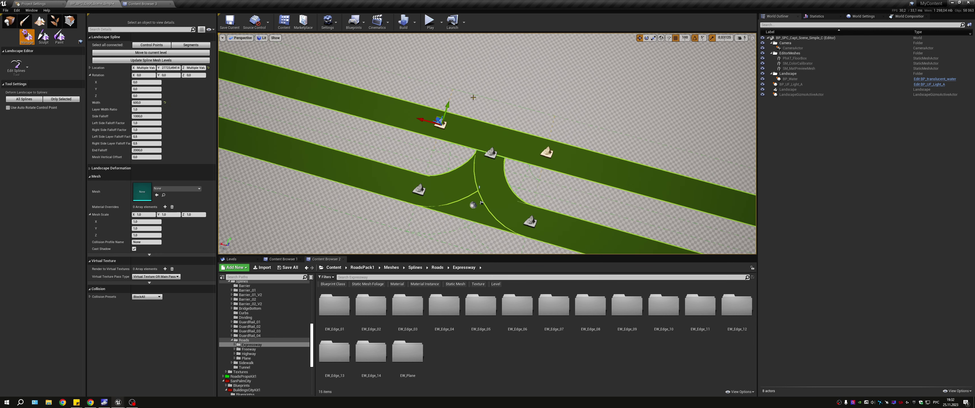
left_click_drag(447, 110, 456, 82)
Connect the upper road's left and right control points to the branch's top point.
left_click(509, 152)
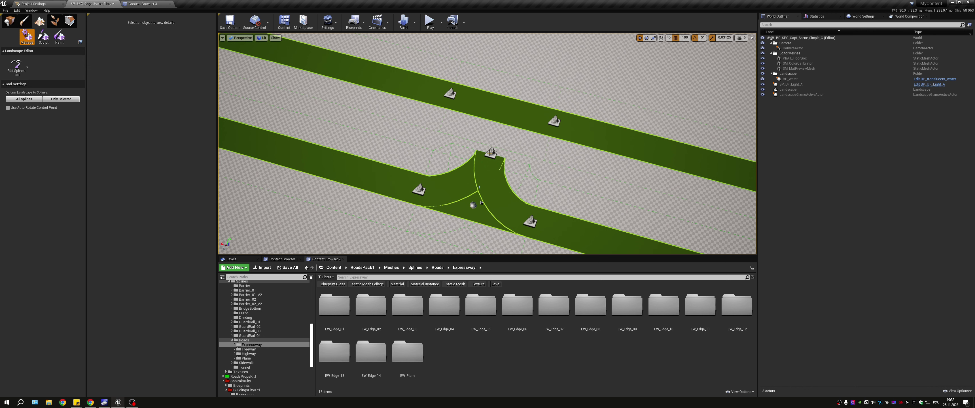
left_click(450, 94)
left_click(492, 152, "ctrl")
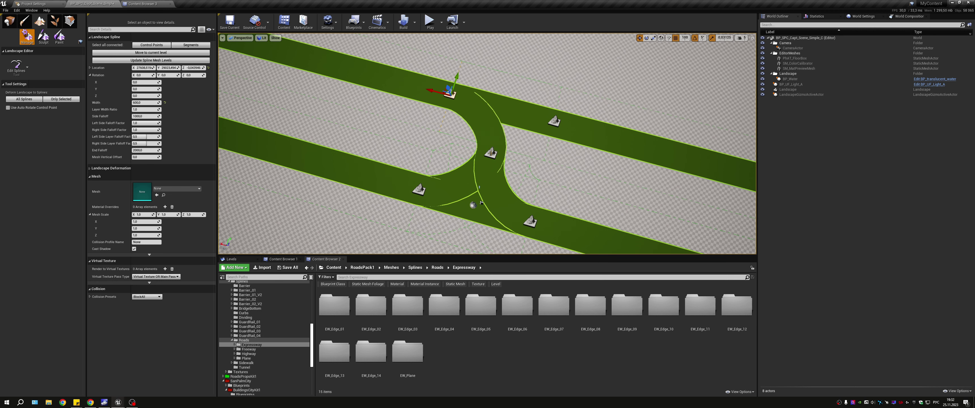
left_click(554, 121)
left_click(492, 153, "ctrl")
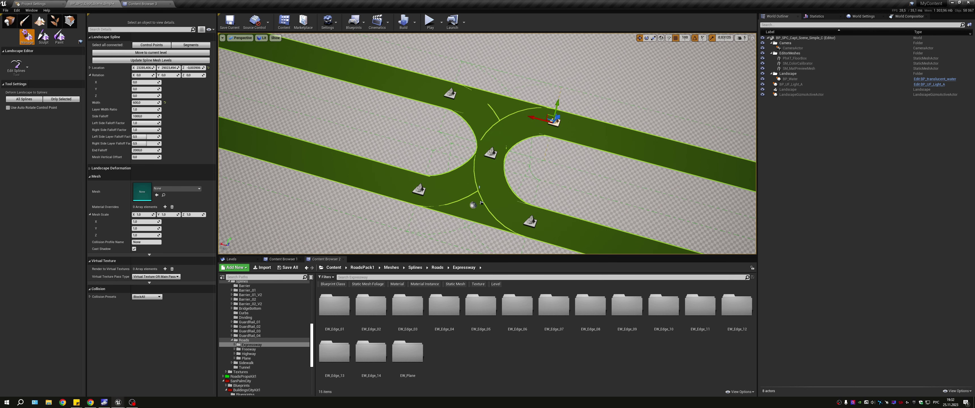
left_click(564, 166)
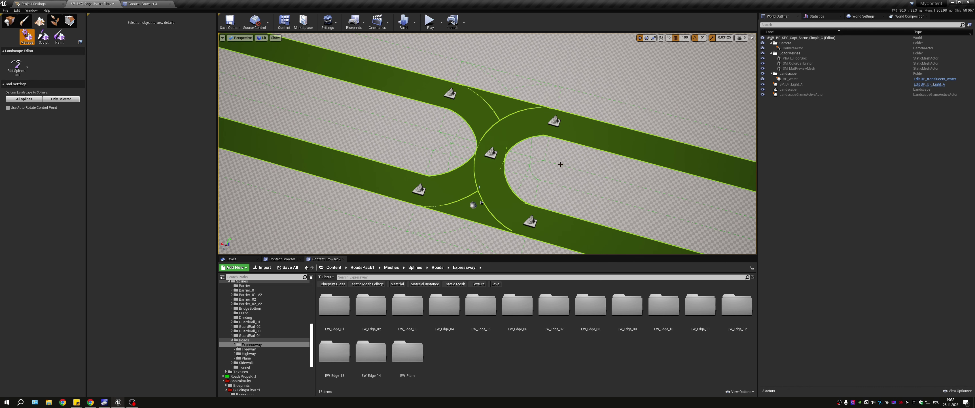
right_click_drag(560, 165, 557, 123)
Bring up the ProblemMaskingAndCollision tutorial and skip it ahead to 0:50.
left_click(92, 402)
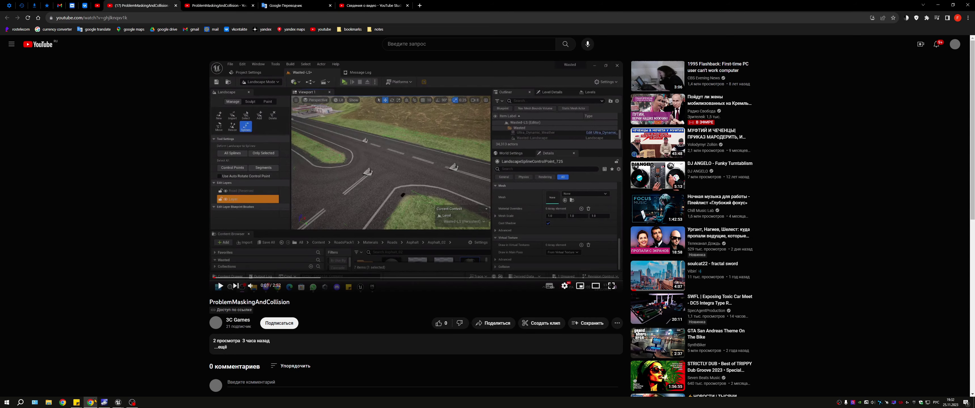
left_click(95, 400)
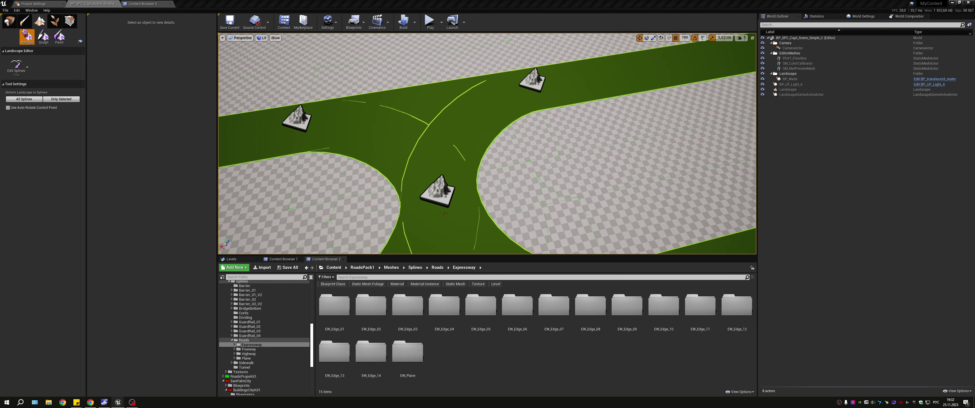
left_click(92, 402)
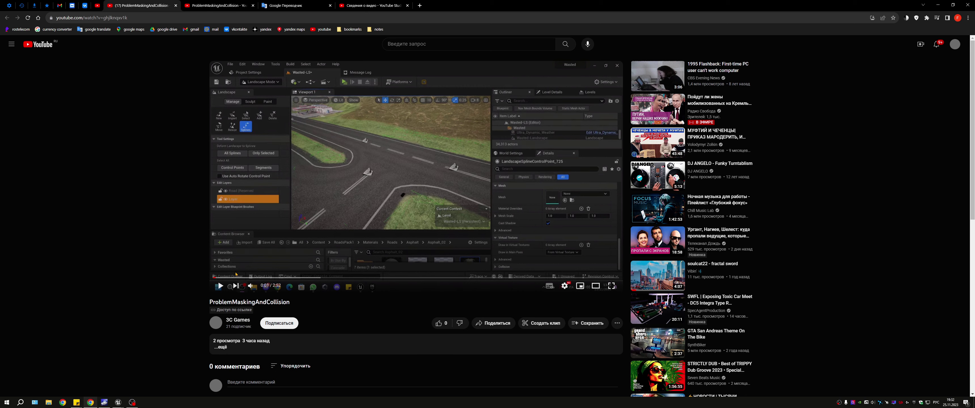
left_click_drag(248, 278, 284, 279)
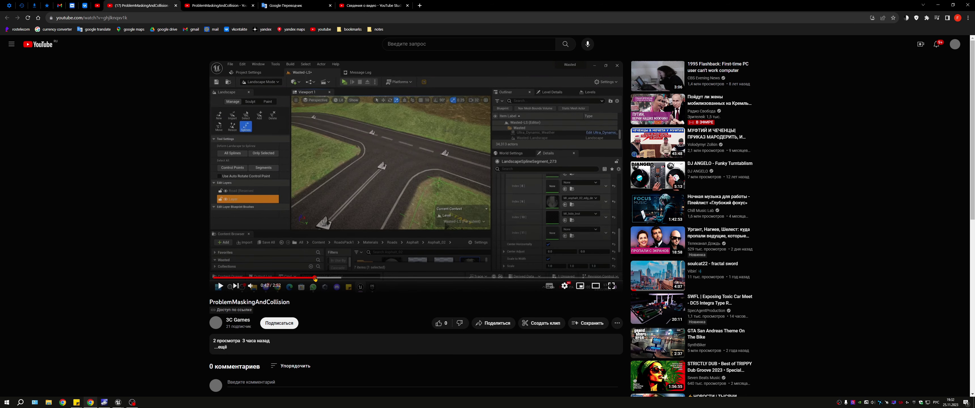
left_click_drag(284, 279, 441, 279)
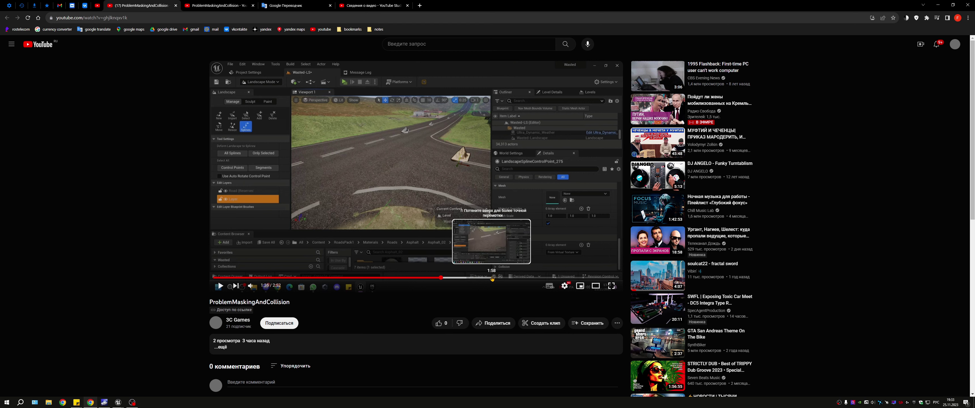
Jump through the tutorial, rewind to near its start, then minimize the browser.
left_click(531, 278)
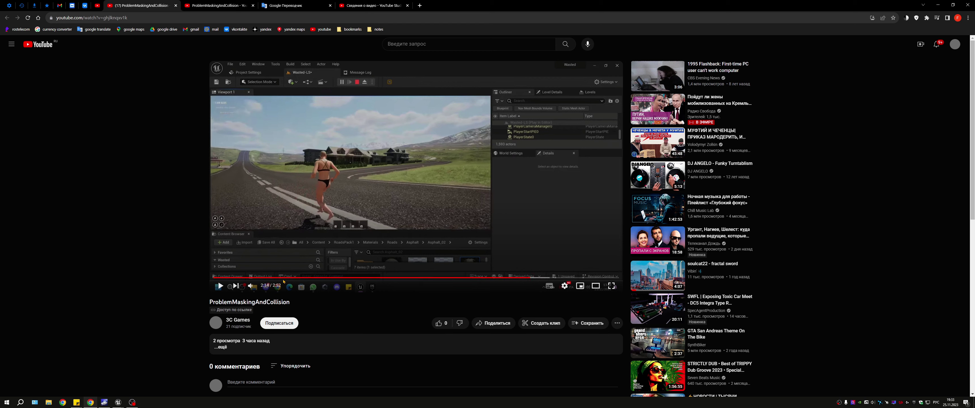
left_click(238, 279)
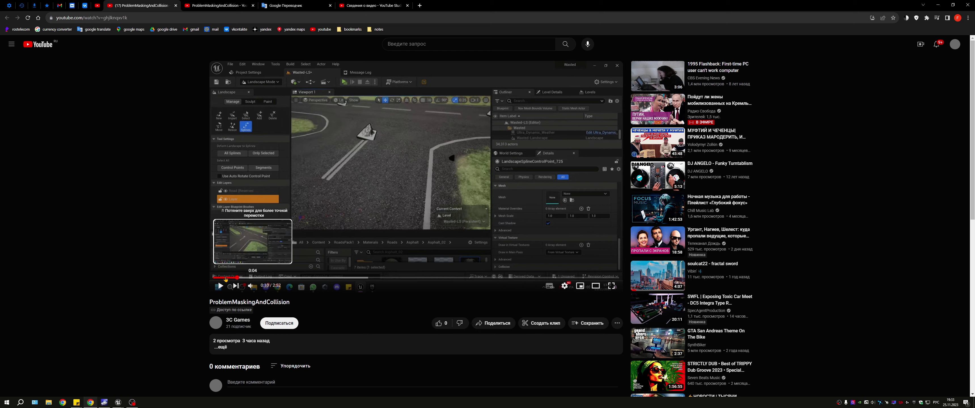
left_click(226, 279)
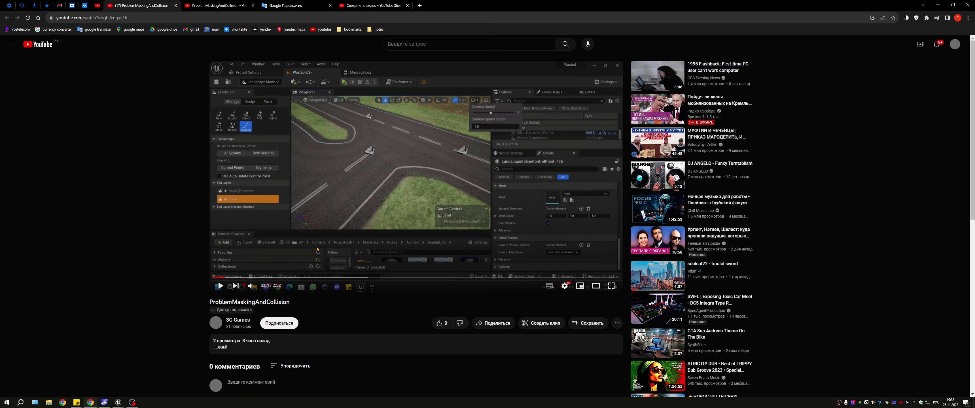
left_click(938, 6)
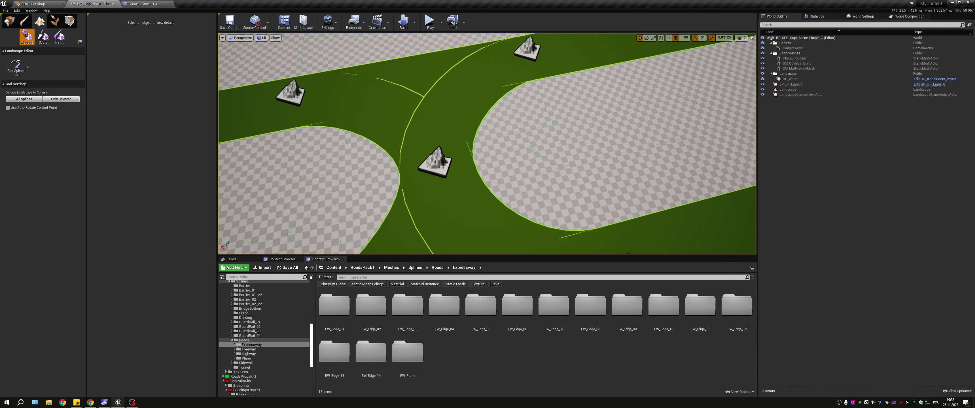
Select all connected spline control points and give them a shared Location Z of -0,003906.
left_click_drag(380, 139, 380, 53)
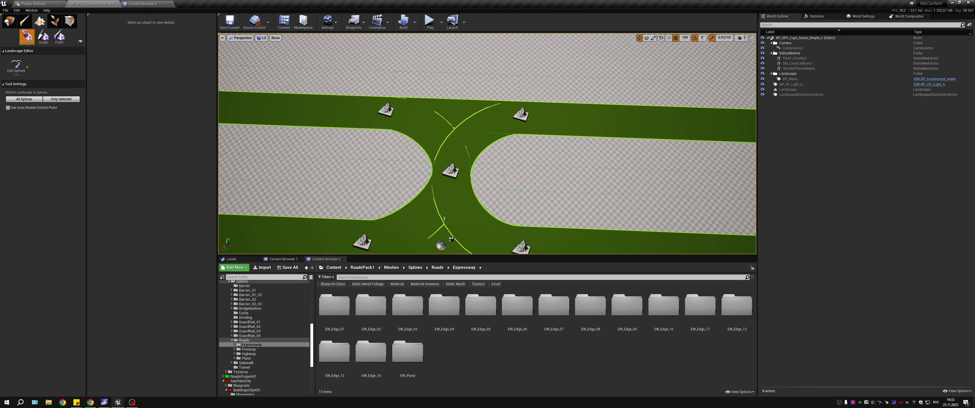
key("ctrl+a")
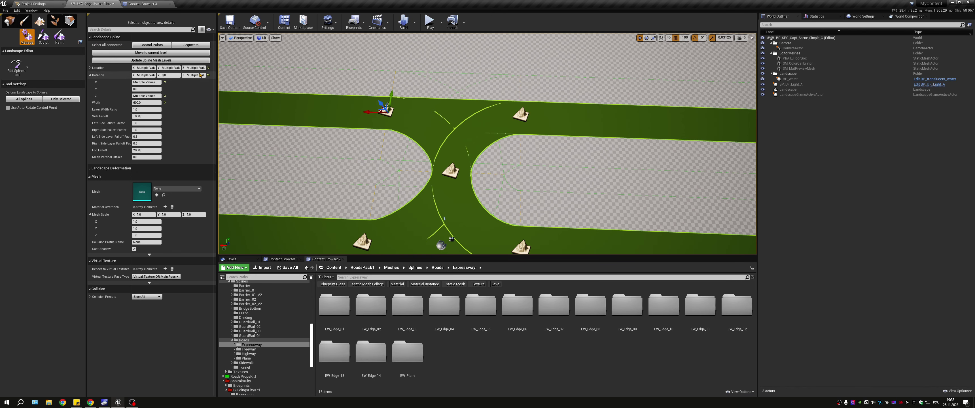
left_click(522, 114)
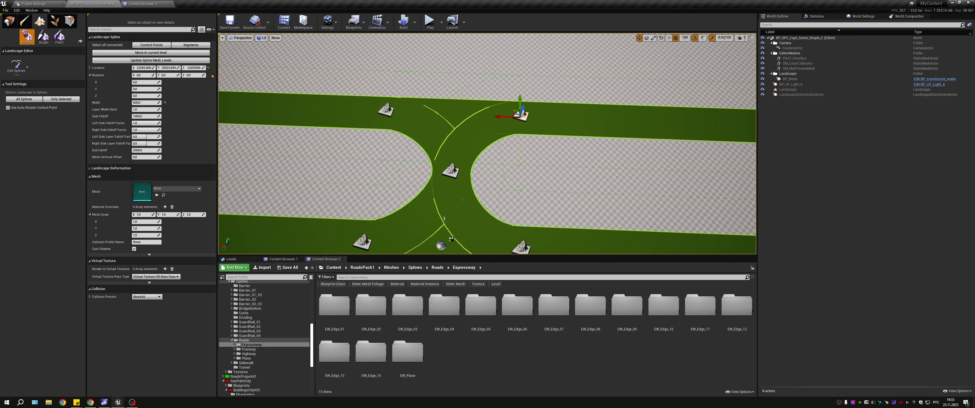
left_click(194, 67)
left_click(90, 67)
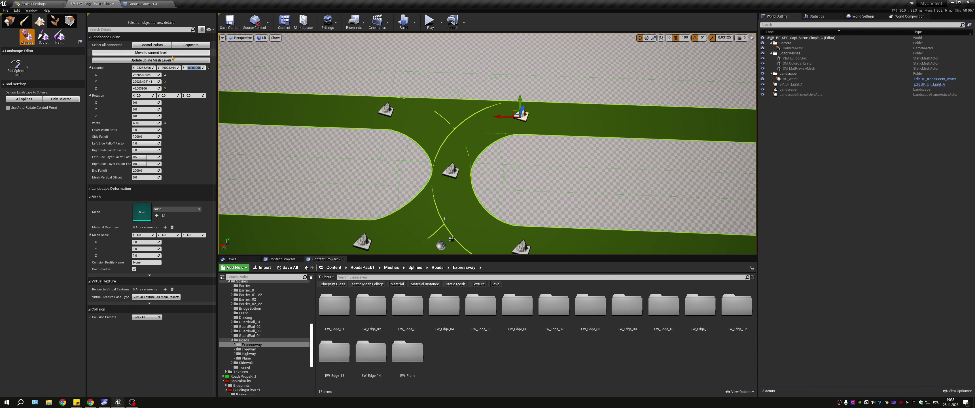
left_click(151, 44)
left_click(196, 68)
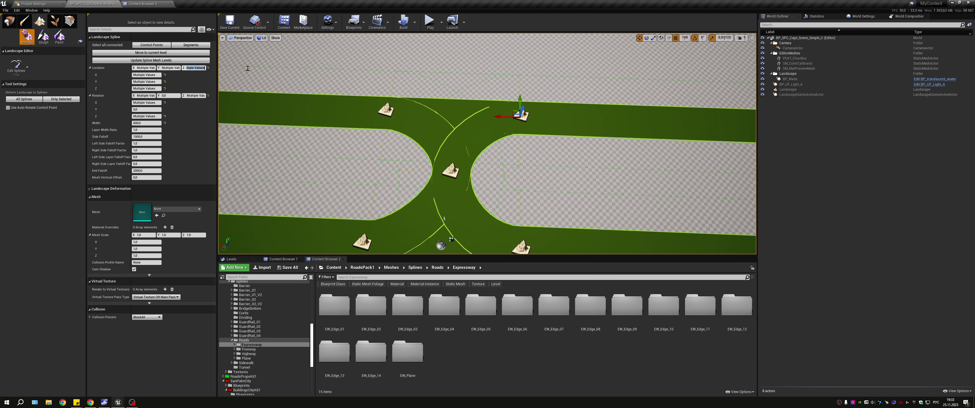
key("Return")
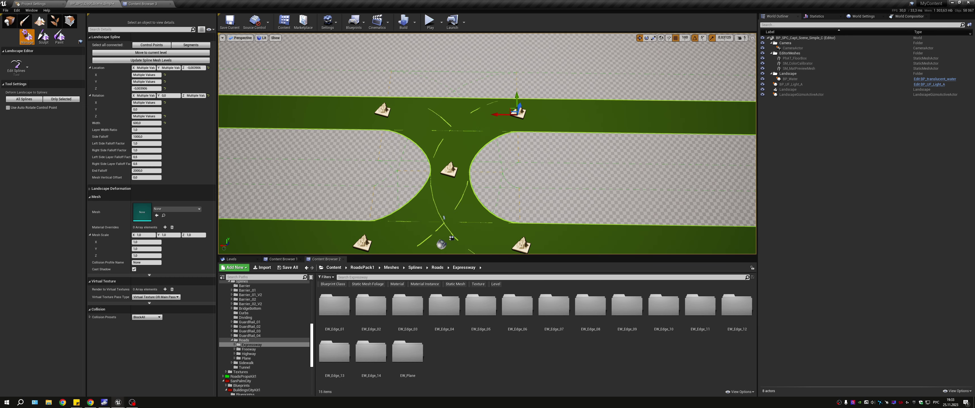
left_click(316, 141)
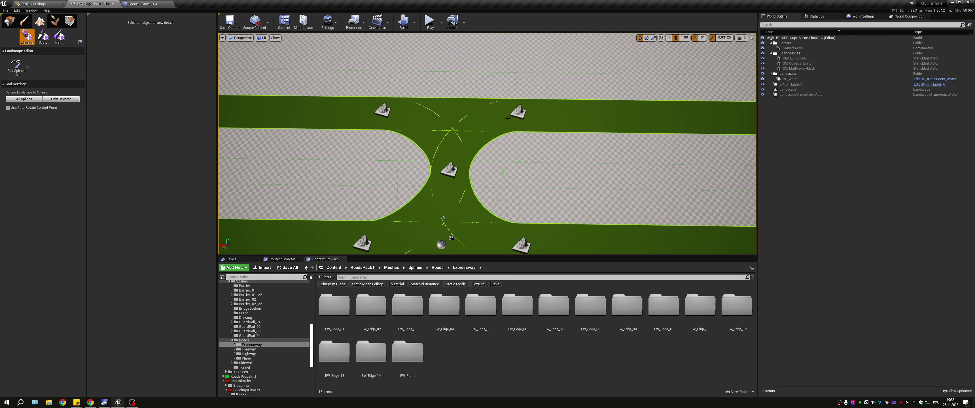
Raise the junction's front control point to a Z height of 200.
left_click(517, 112)
left_click(382, 110)
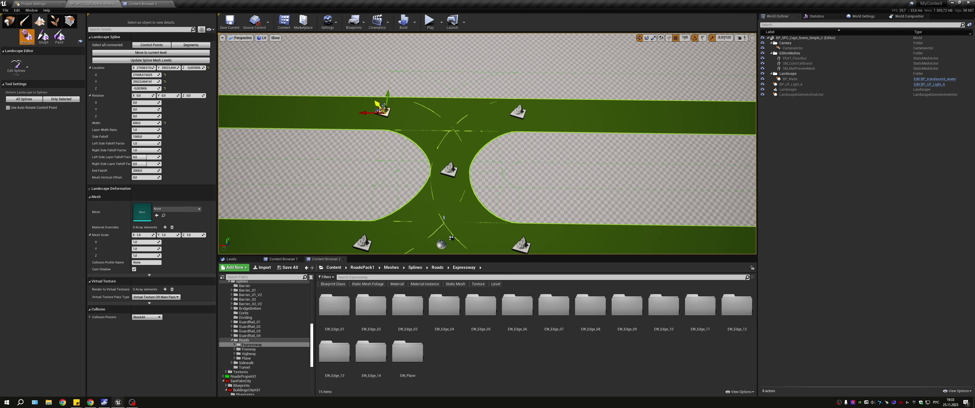
left_click(365, 236)
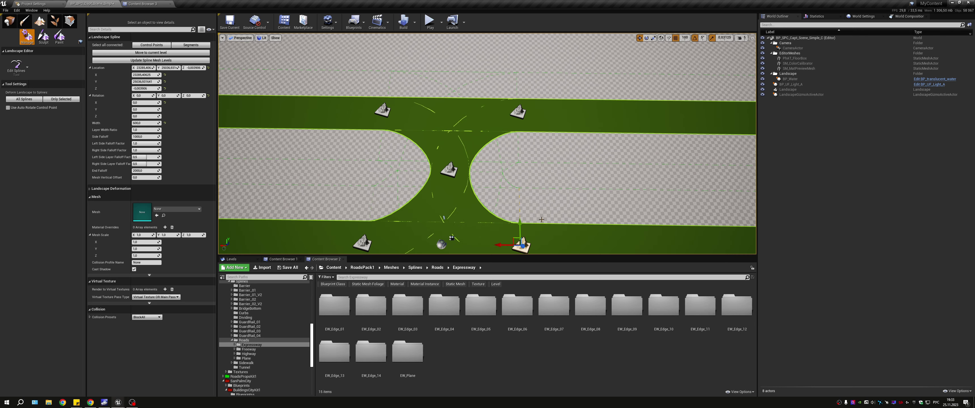
right_click_drag(443, 218, 444, 159)
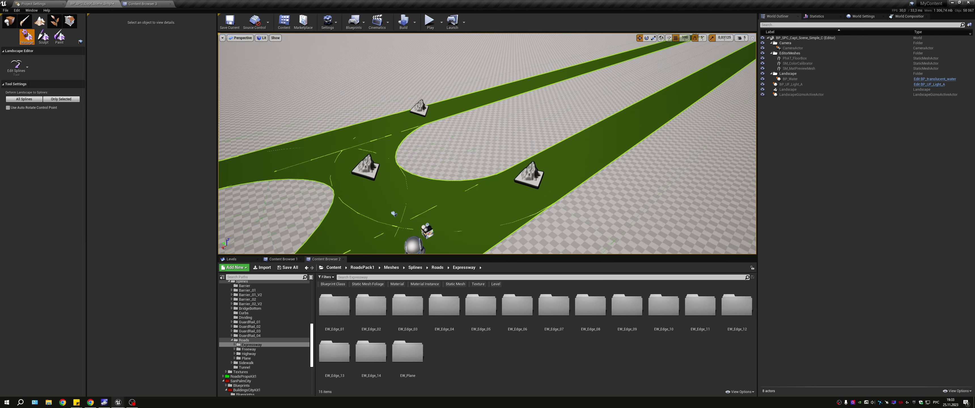
right_click_drag(443, 159, 443, 212)
right_click_drag(489, 163, 489, 159)
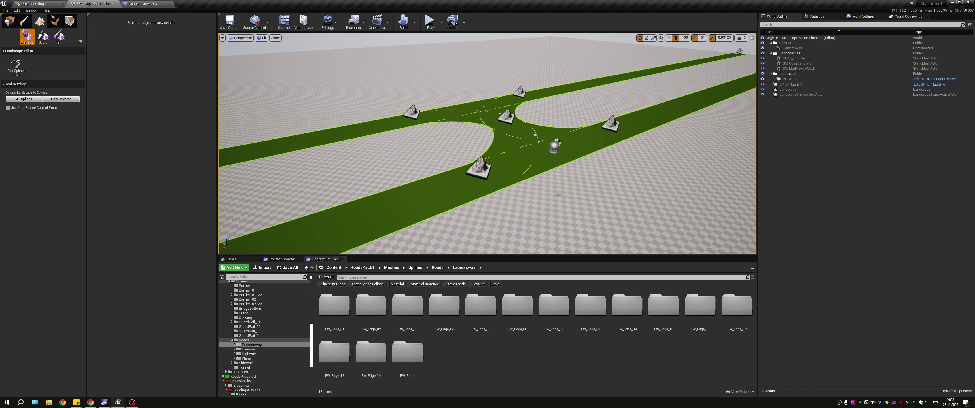
left_click(488, 170)
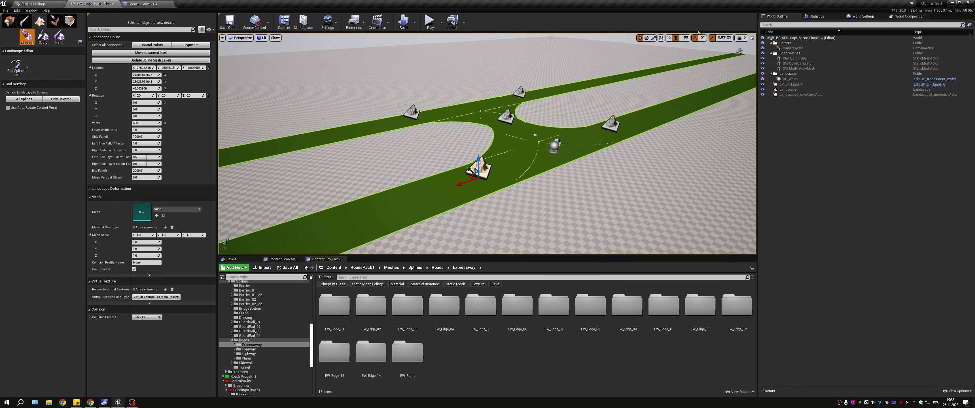
left_click_drag(479, 156, 472, 144)
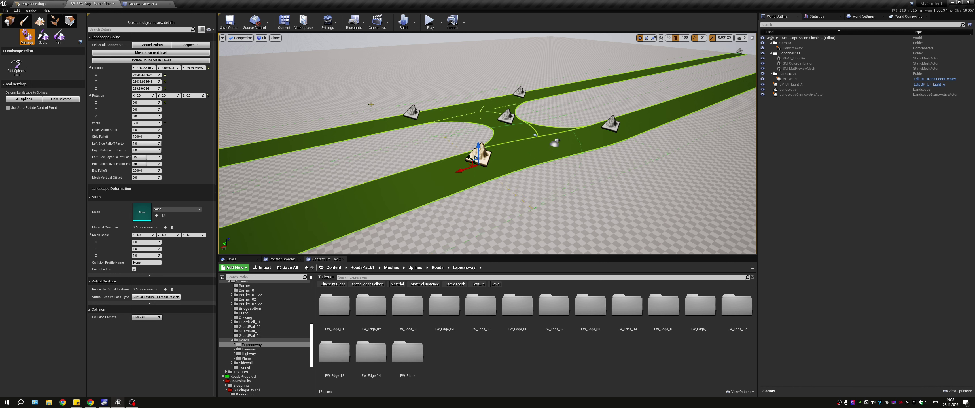
left_click(201, 68)
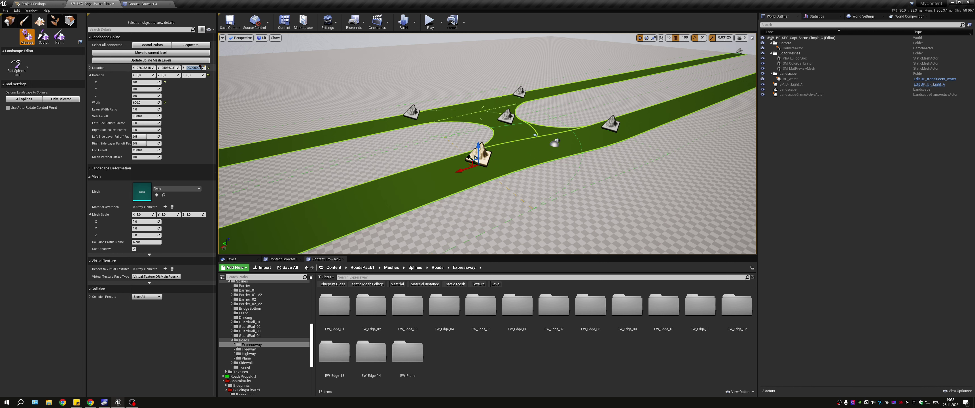
type("00")
key("Return")
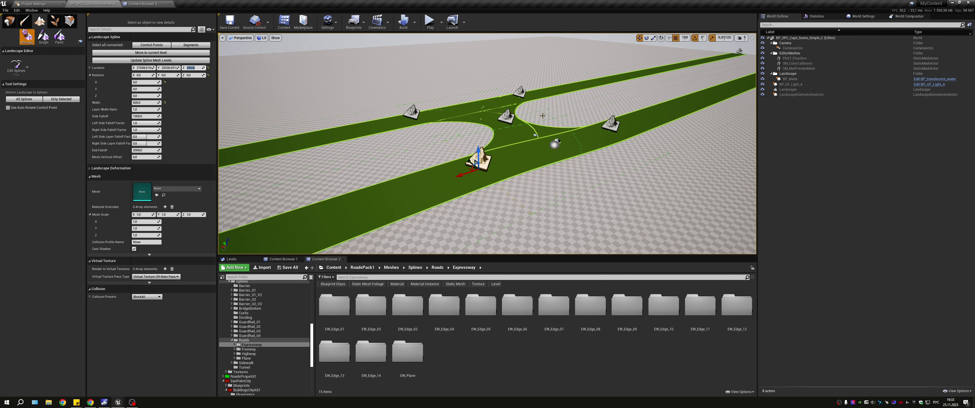
Check the right, central, upper and left control points of the junction.
left_click(612, 124)
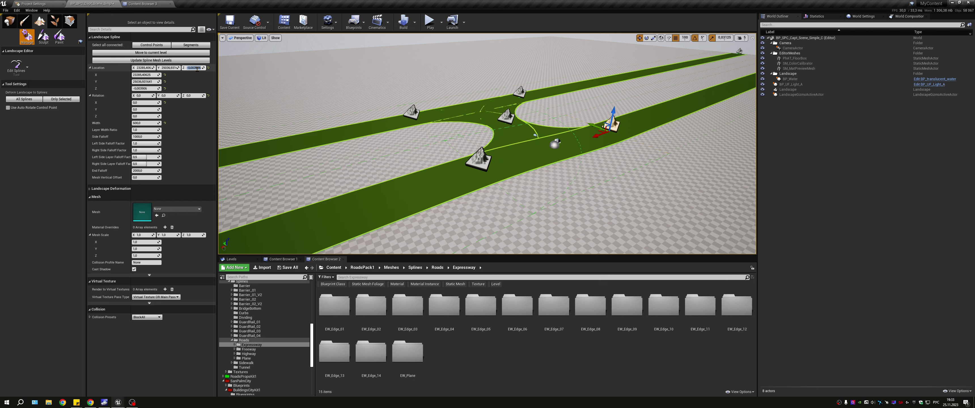
left_click(507, 115)
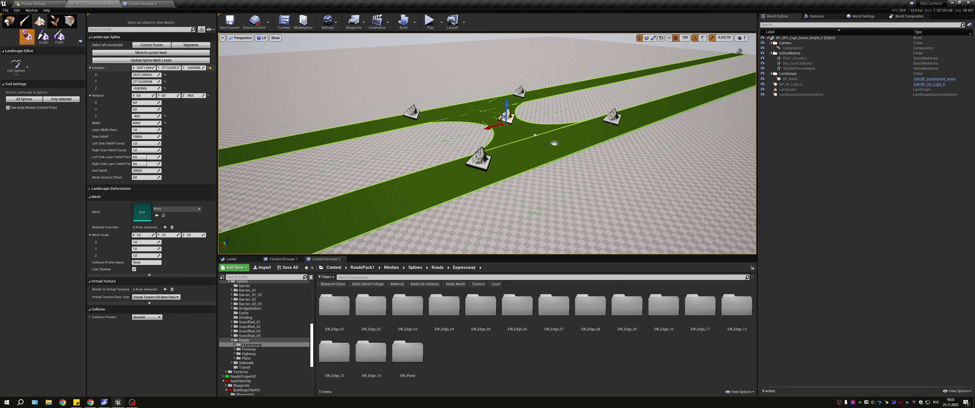
left_click(521, 92)
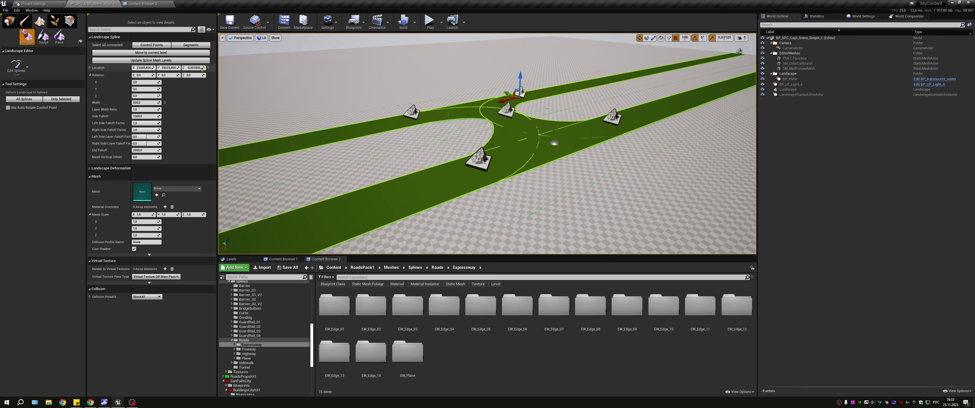
left_click(421, 109)
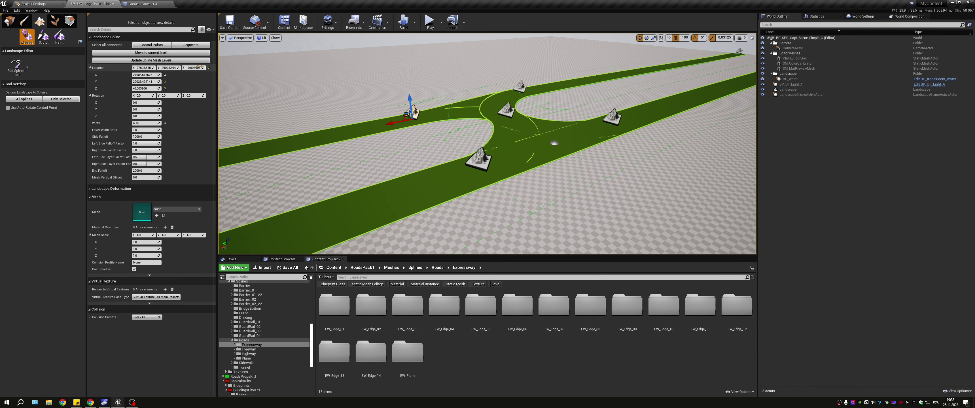
left_click(90, 67)
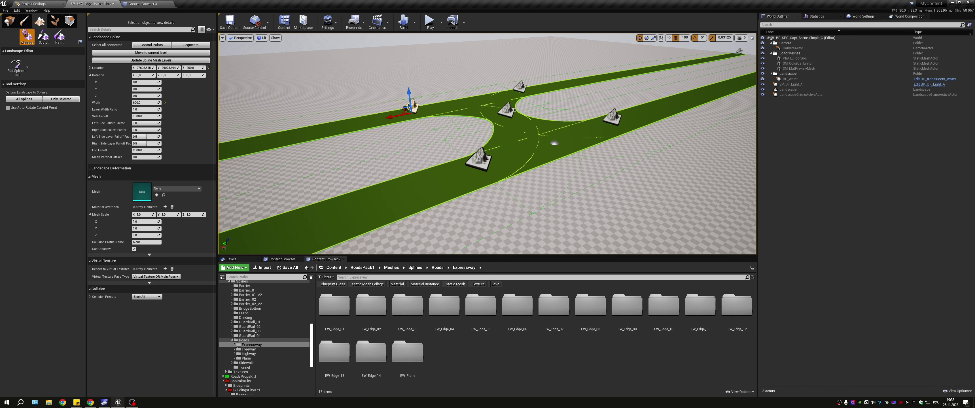
right_click_drag(488, 144, 442, 152)
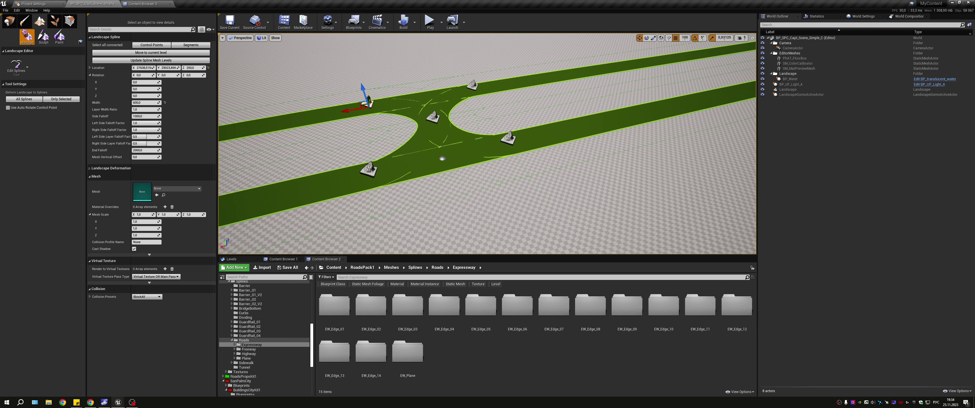
left_click(558, 187)
mouse_move(558, 187)
right_mouse_down()
mouse_move(489, 144)
mouse_move(559, 192)
mouse_move(578, 250)
right_mouse_up()
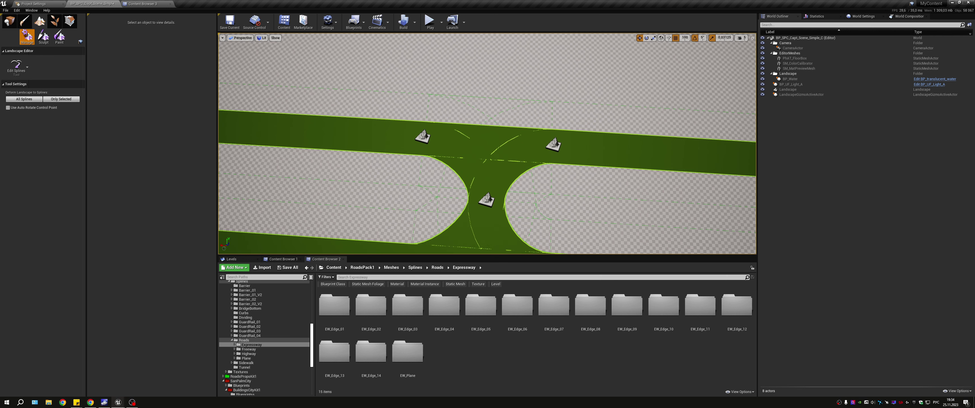
Add a new control point branching north above the junction and rotate it.
left_click(423, 137)
left_click(497, 61, "ctrl")
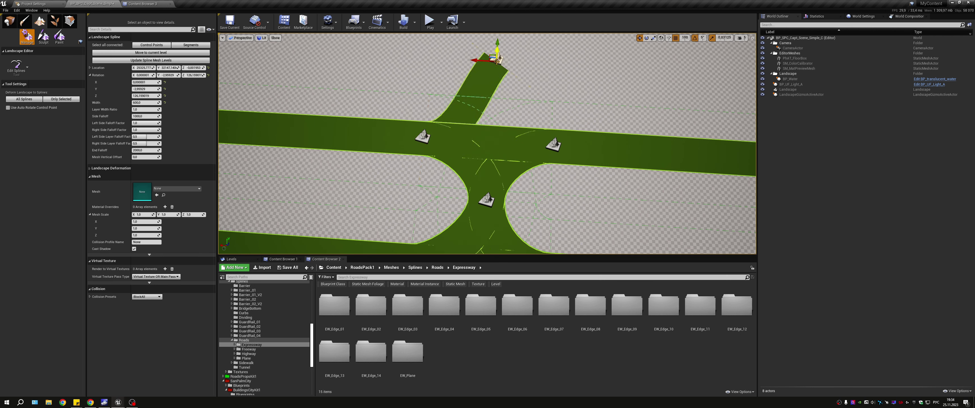
key("Delete")
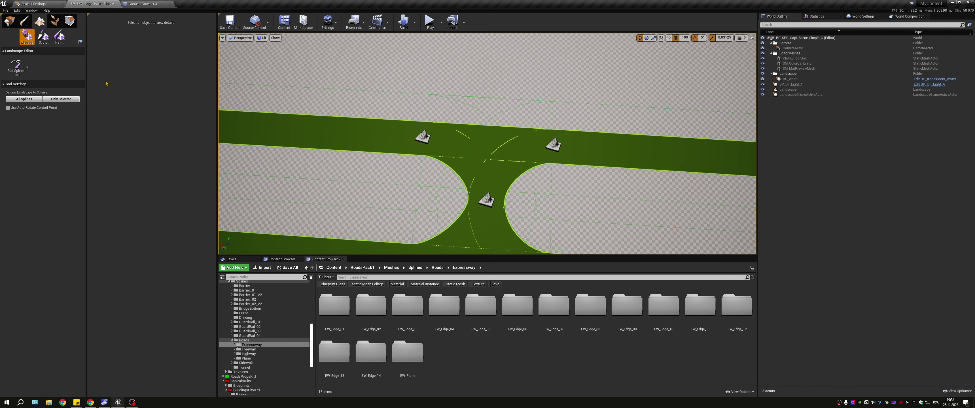
left_click(423, 136)
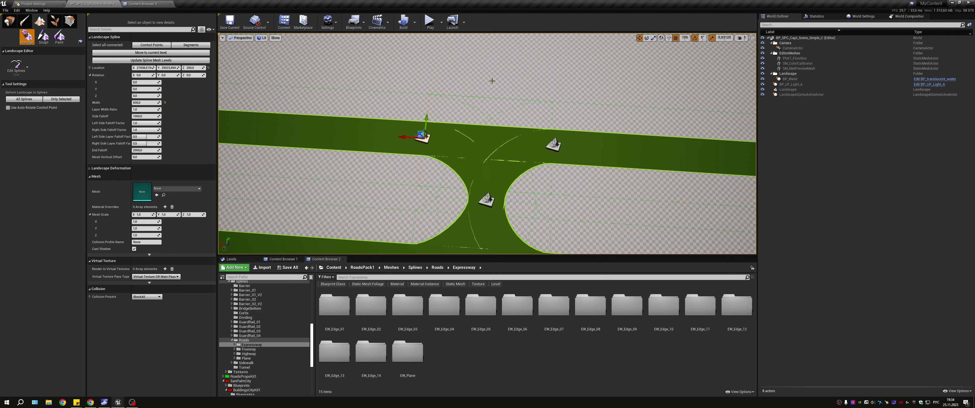
left_click(492, 81, "ctrl")
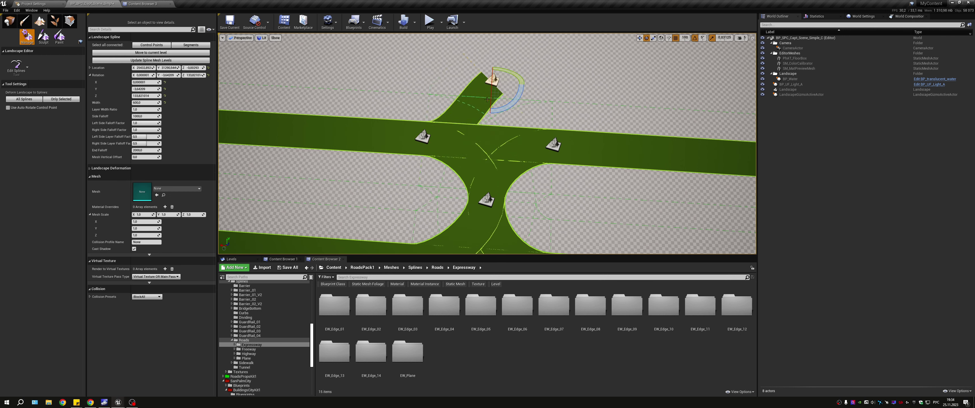
key("e")
mouse_move(459, 81)
left_mouse_down()
mouse_move(464, 100)
mouse_move(459, 81)
left_mouse_up()
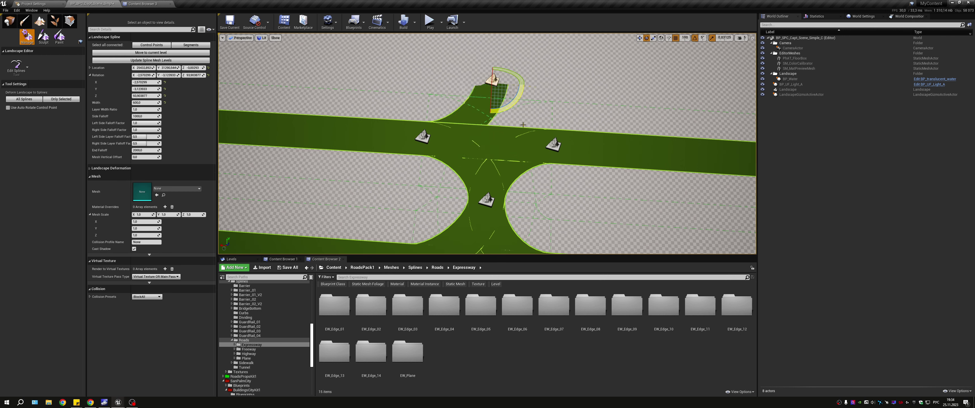
Set the branch point's height to 200 and rotation to 0, 0, 90.
left_click(553, 144)
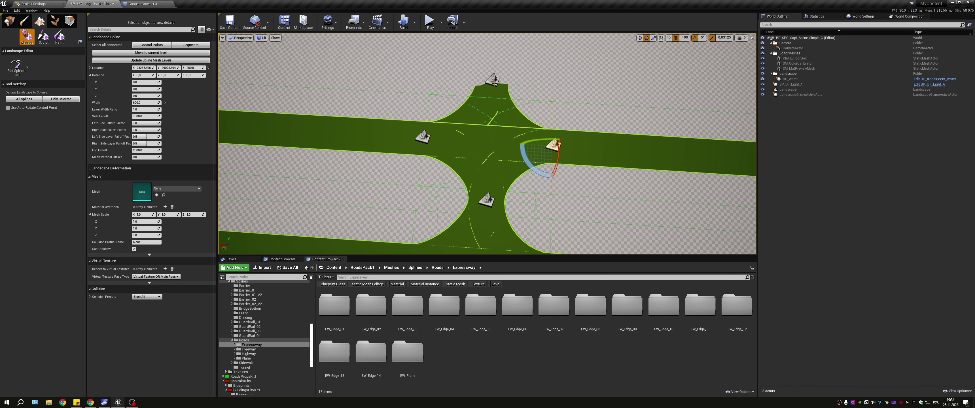
left_click(486, 204)
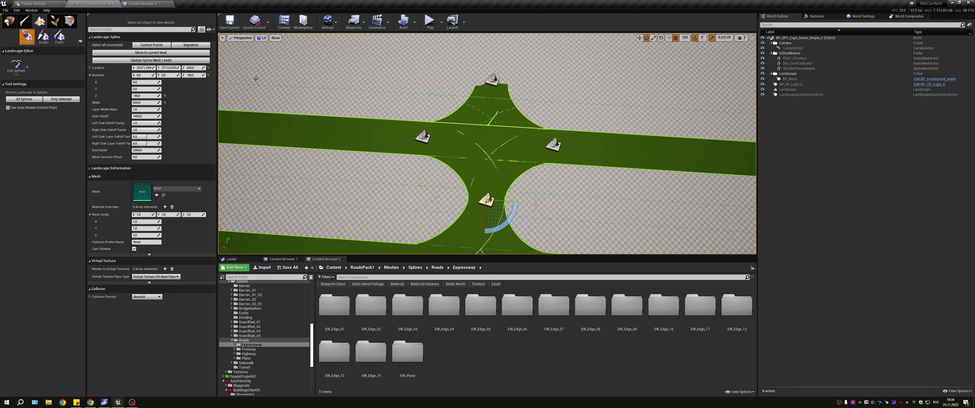
double_click(198, 68)
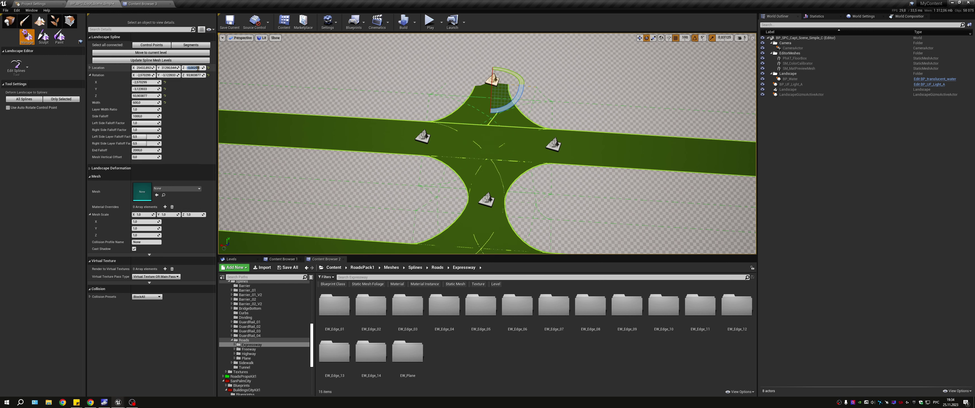
type("350")
key("Return")
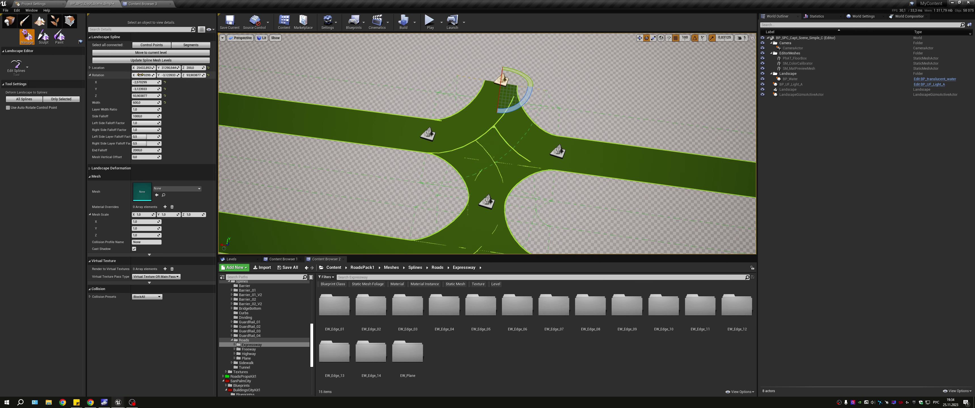
key("Tab")
type("0")
key("Return")
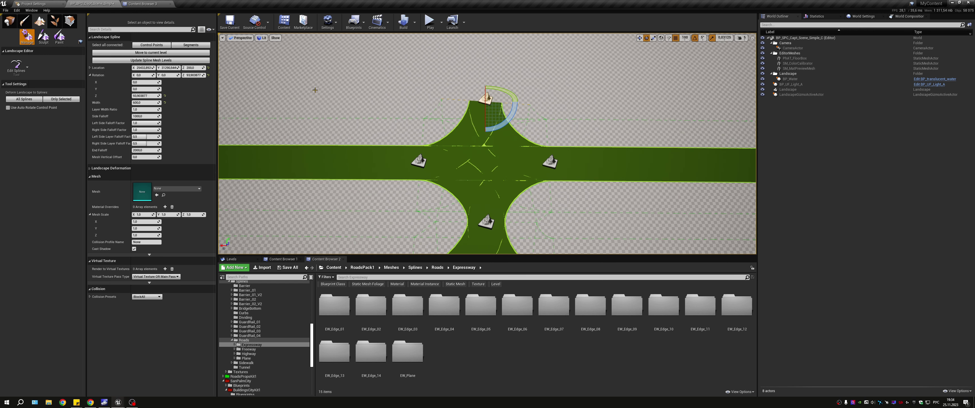
type("90")
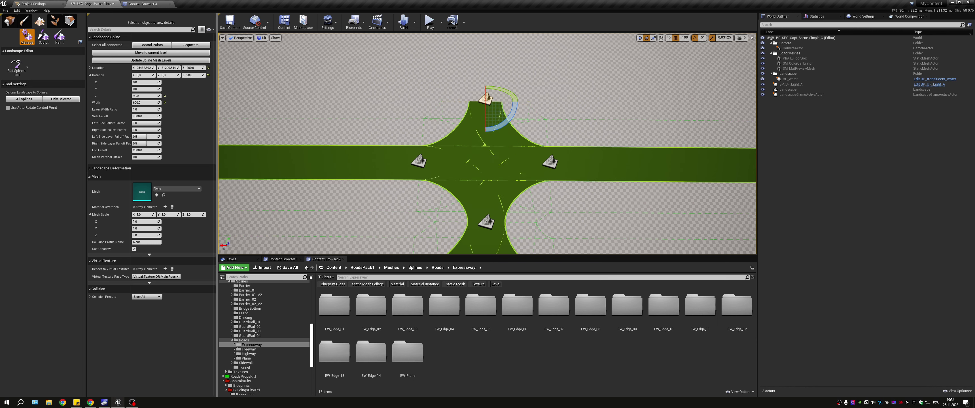
key("Return")
right_click_drag(488, 151, 508, 144)
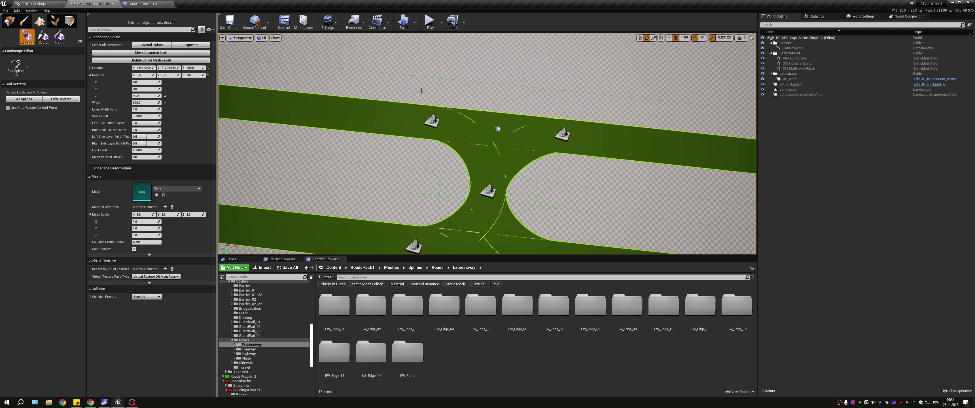
Move the top branch point and set its Location X to 25371.29 to match the bottom point.
right_click_drag(421, 91, 439, 95)
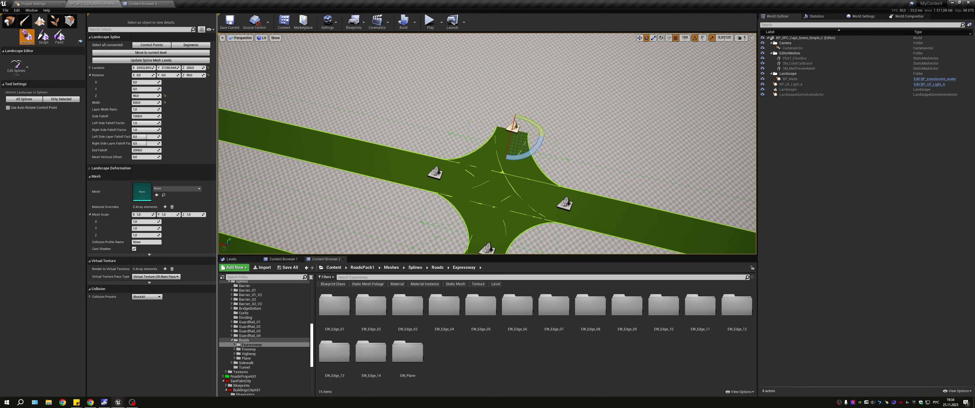
right_click_drag(605, 142, 605, 135)
key("w")
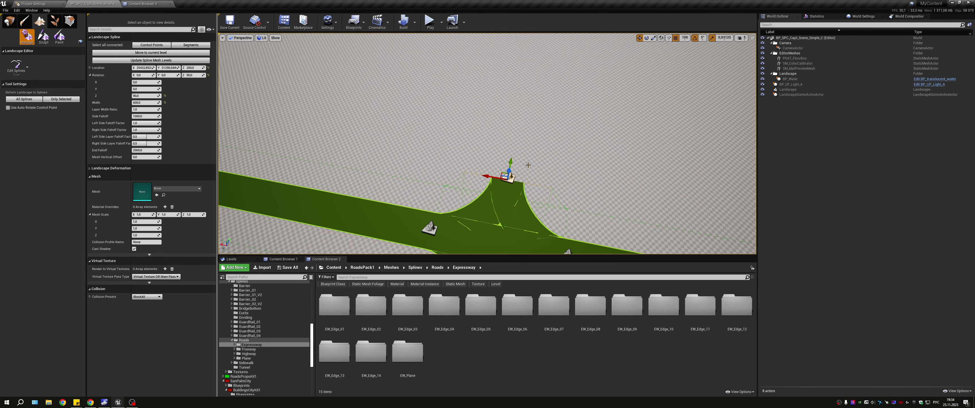
left_click_drag(512, 164, 509, 171)
right_click_drag(510, 170, 492, 152)
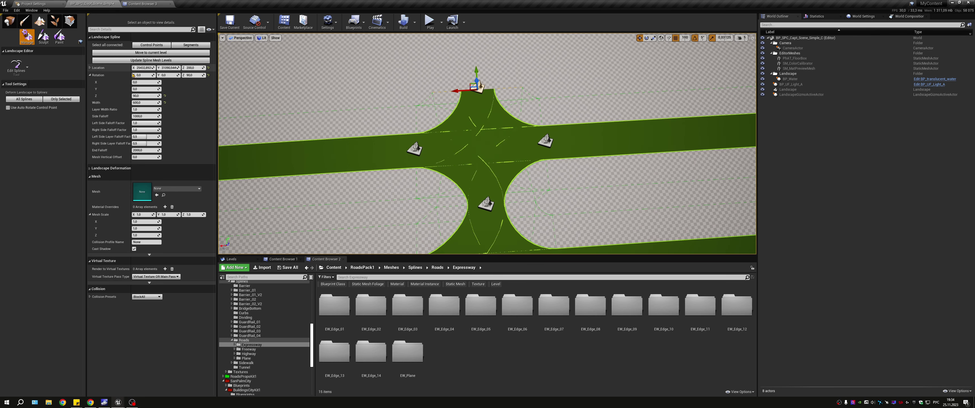
double_click(143, 67)
left_click(485, 203)
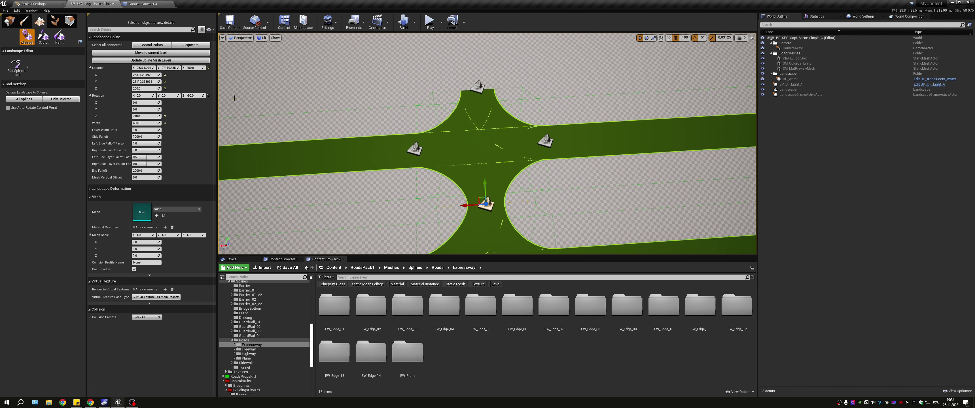
left_click(476, 86)
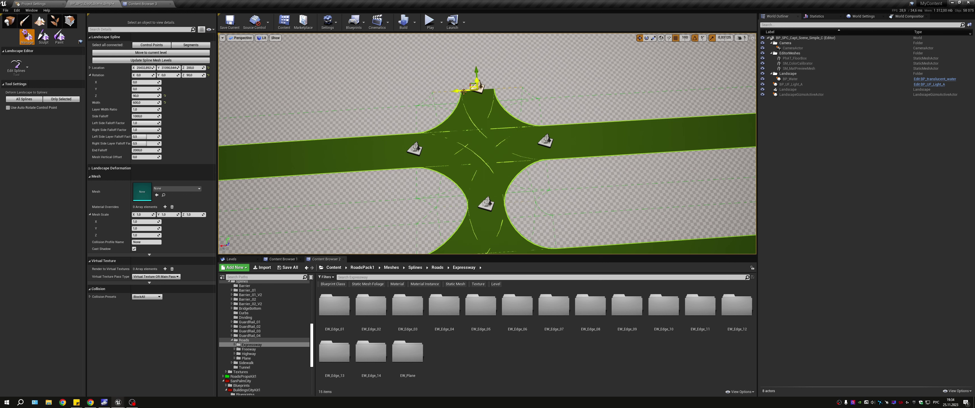
double_click(144, 68)
key("Return")
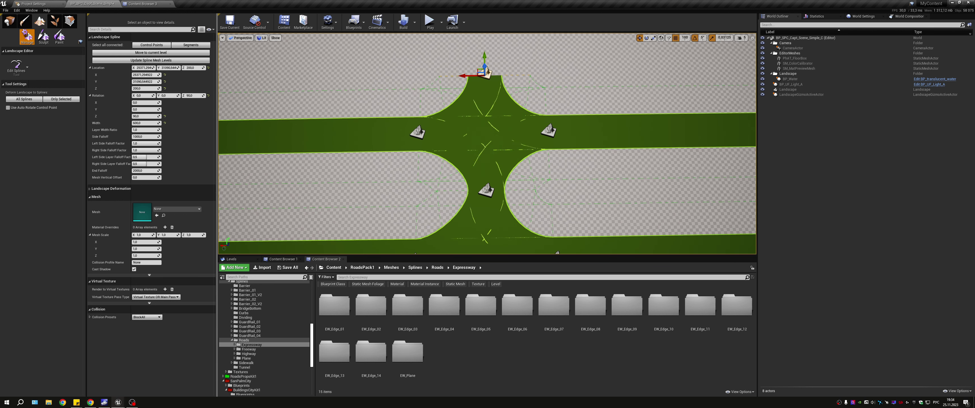
left_click(489, 192)
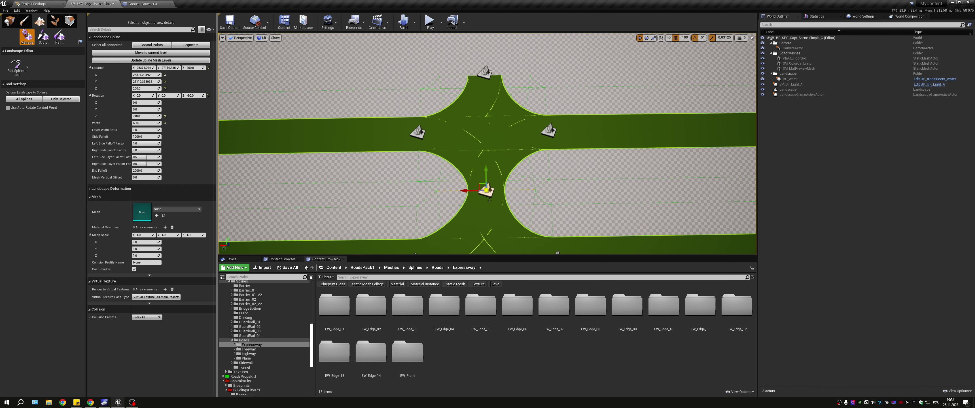
mouse_move(596, 213)
right_mouse_down()
mouse_move(596, 159)
mouse_move(596, 212)
right_mouse_up()
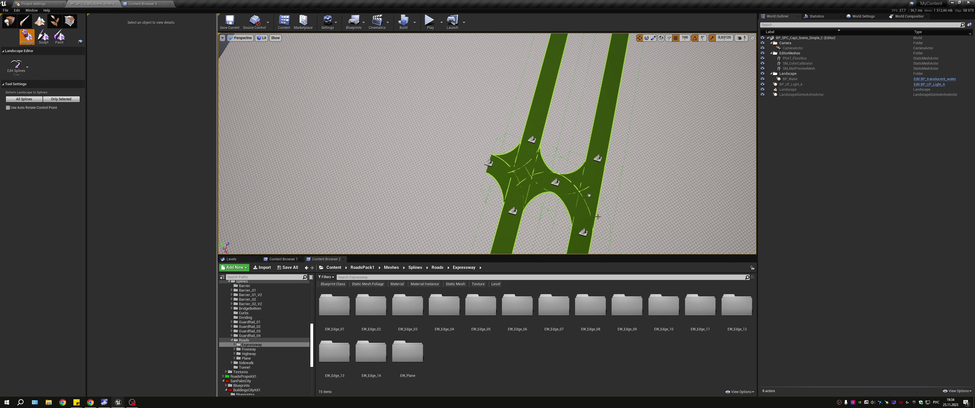
Try extending the road with new control points, then undo them.
left_click(488, 162)
left_click(318, 154, "ctrl")
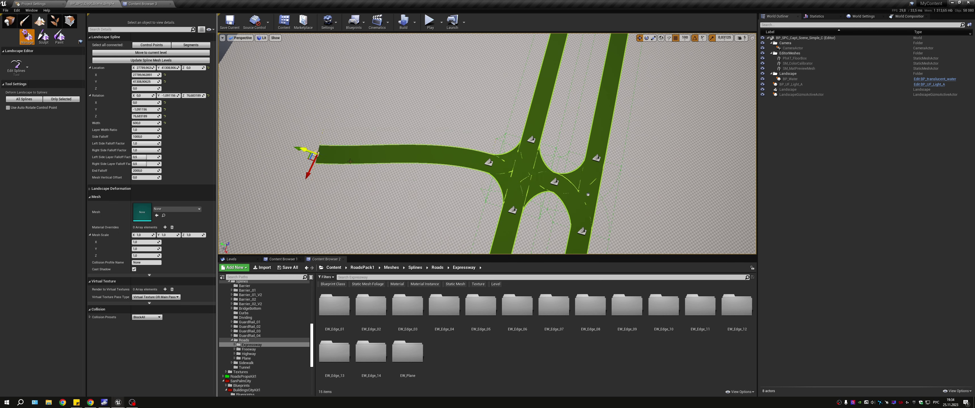
right_click_drag(317, 154, 362, 154)
left_click(243, 108, "ctrl")
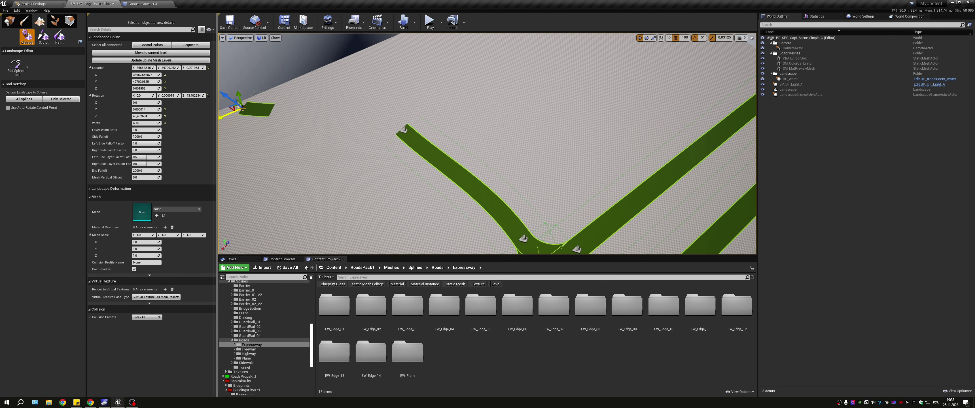
key("ctrl+z")
key("ctrl+z")
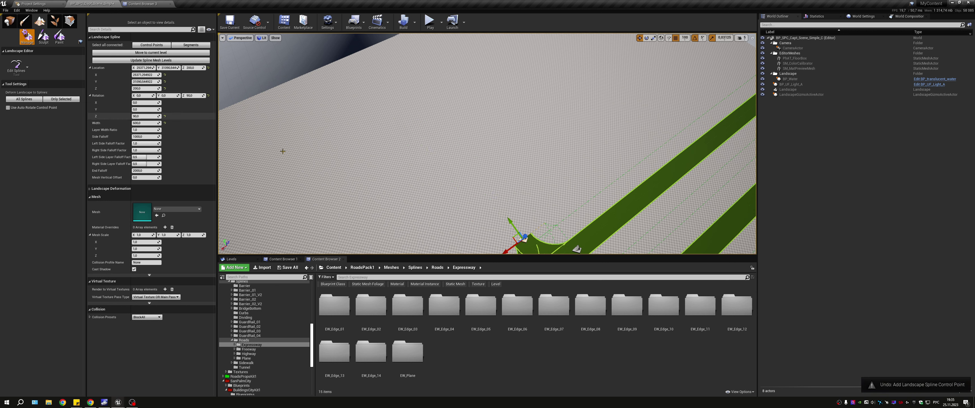
With auto-rotation on, extend the road with new points, rotating one -15° and shifting it 300 in X.
left_click(8, 108)
left_click(444, 173)
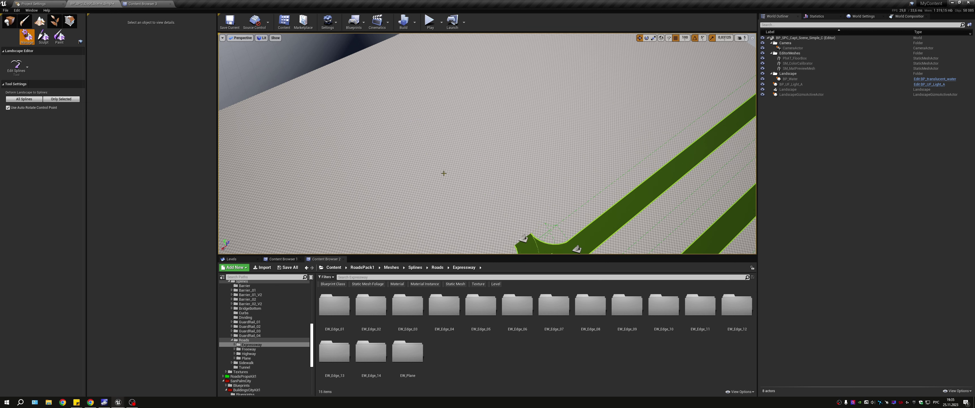
left_click(524, 238)
left_click(398, 166, "ctrl")
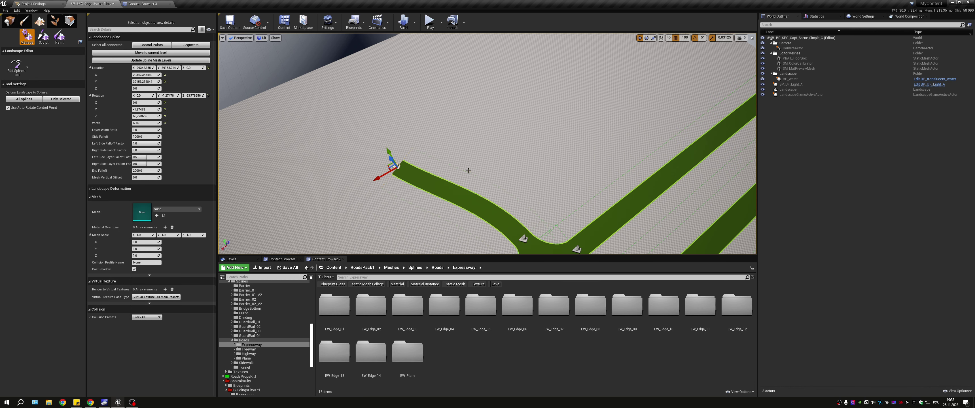
right_click_drag(469, 171, 469, 189)
key("e")
mouse_move(379, 141)
left_mouse_down()
mouse_move(369, 155)
mouse_move(376, 140)
left_mouse_up()
key("w")
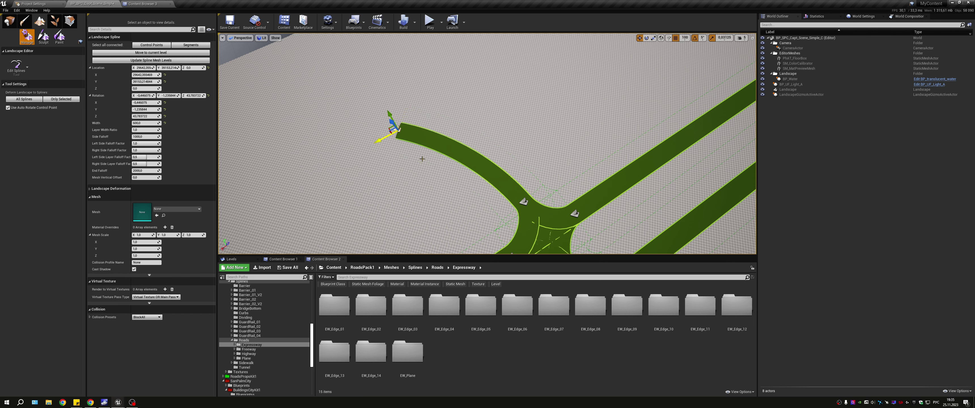
right_click_drag(376, 140, 398, 148)
left_click(234, 108, "ctrl")
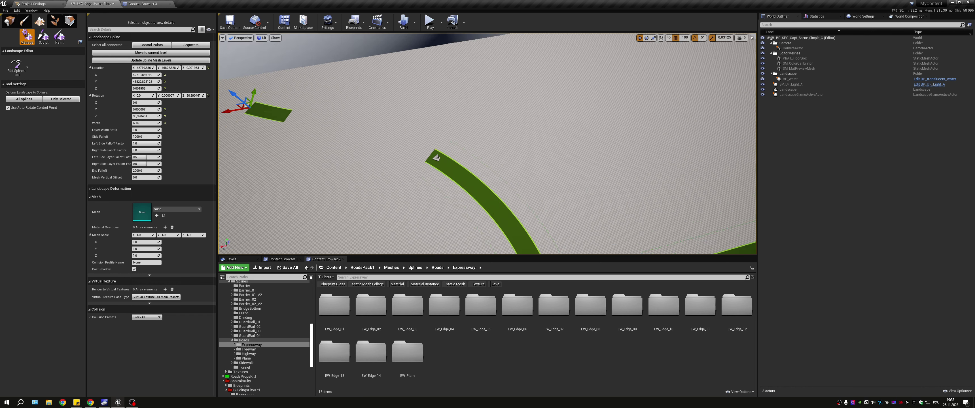
right_click_drag(234, 109, 223, 129)
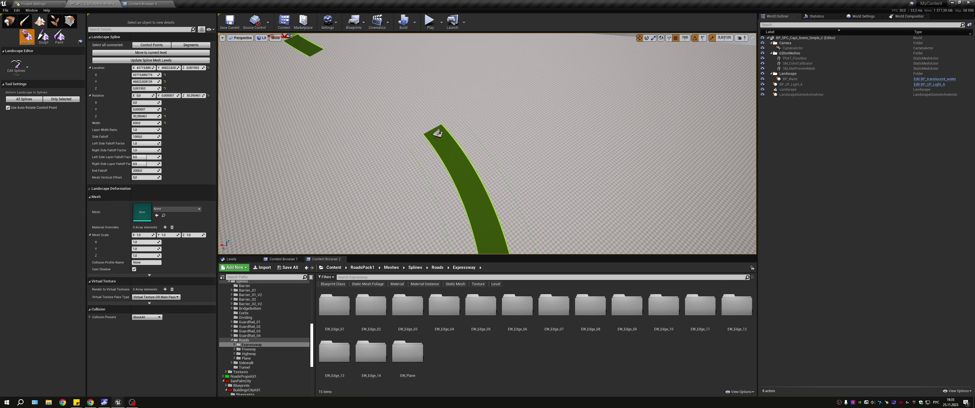
Raise the road's far end point to Z 50 and rotate it so the road bends.
left_click(437, 133)
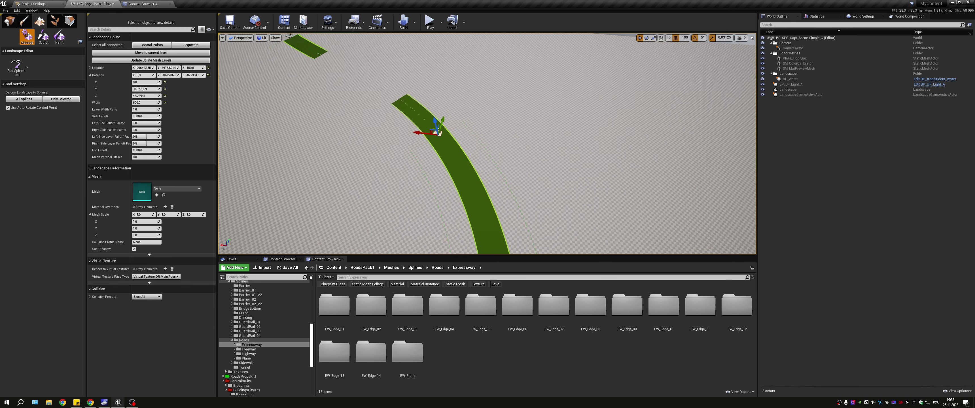
right_click_drag(437, 134, 439, 159)
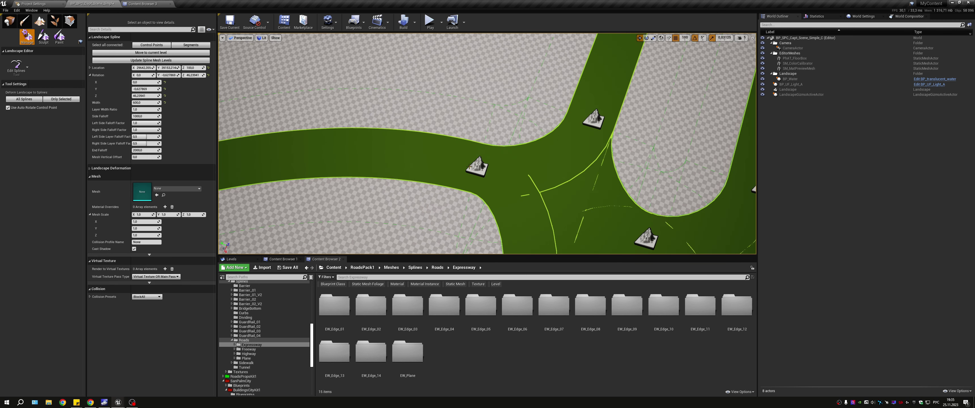
left_click(476, 168)
scroll(477, 169, "down", 5)
right_click_drag(476, 169, 477, 151)
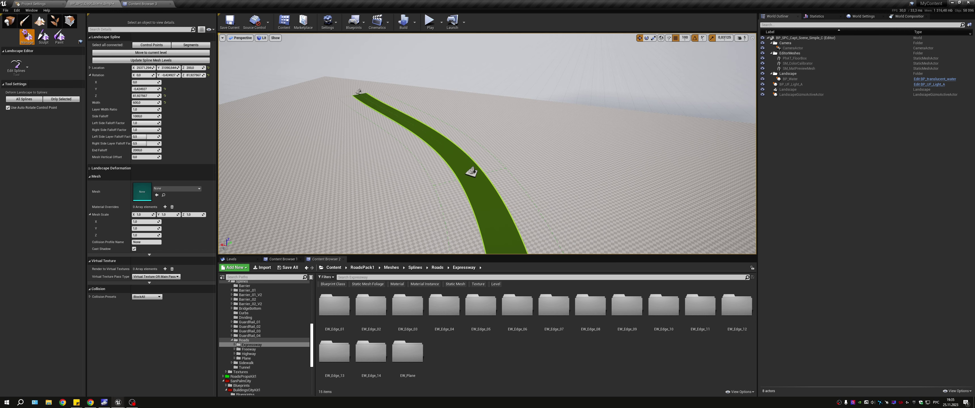
left_click(358, 91)
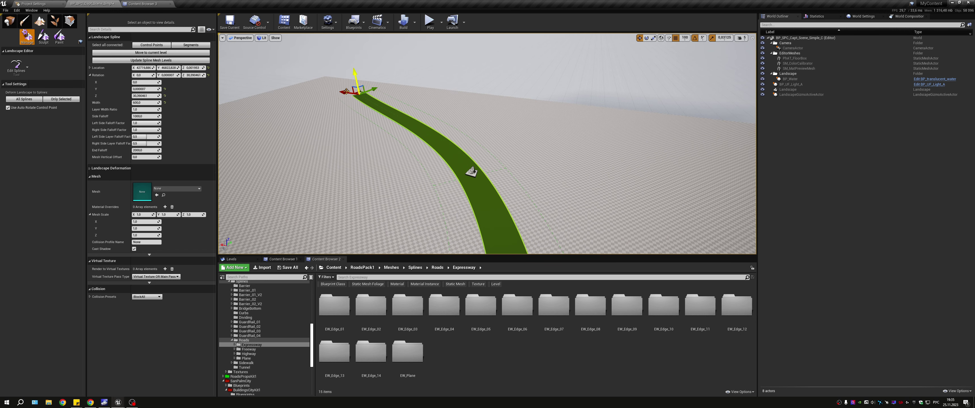
left_click(194, 68)
type("50")
key("Return")
right_click_drag(307, 101, 307, 100)
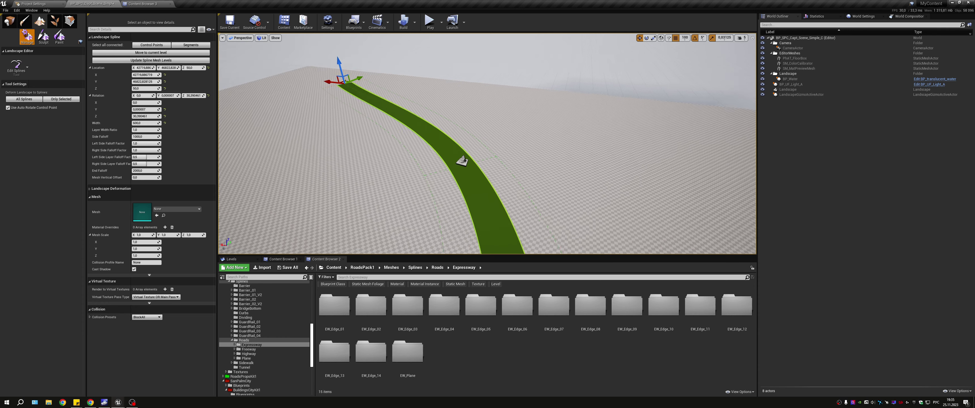
key("e")
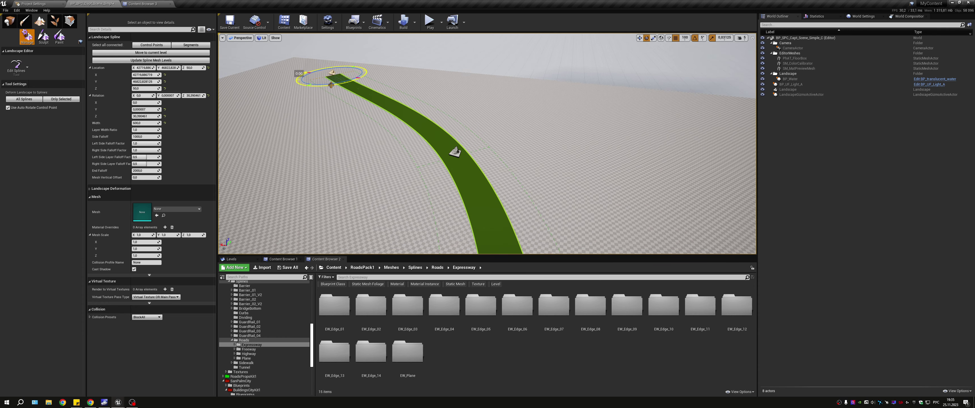
left_click_drag(331, 86, 292, 79)
right_click_drag(486, 144, 487, 144)
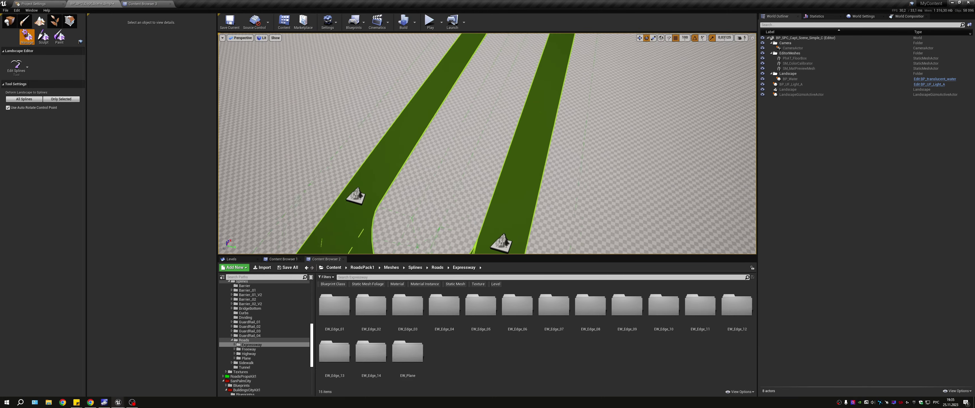
Select a spline segment at the junction and frame the view on it.
right_click_drag(510, 117, 509, 118)
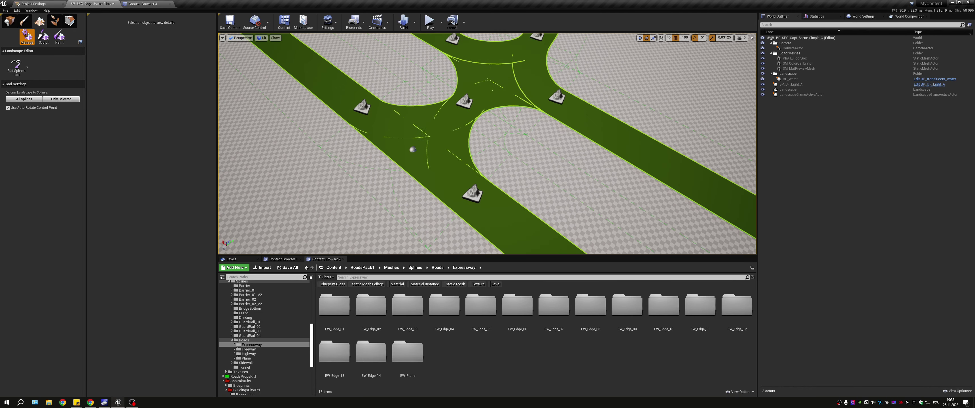
left_click(187, 46)
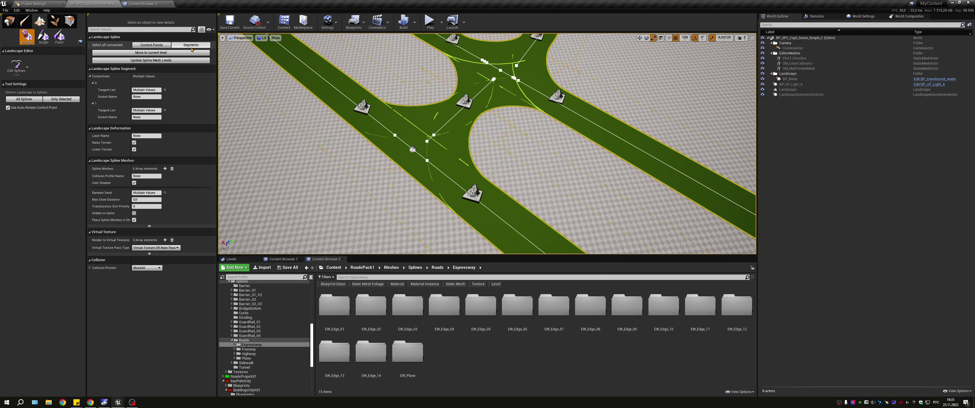
right_click_drag(461, 118, 461, 117)
left_click(461, 117)
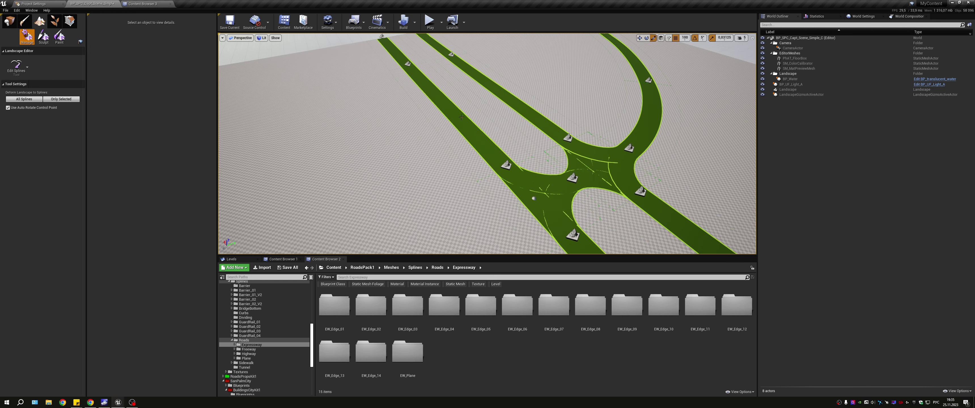
left_click(460, 117)
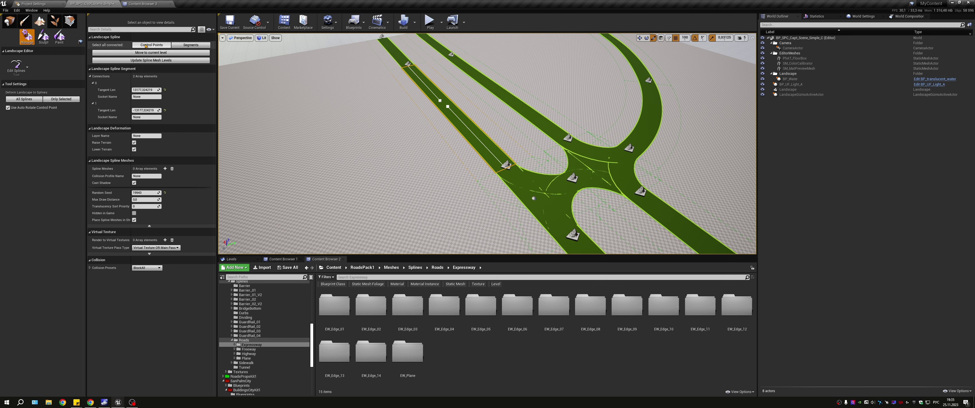
left_click(385, 111)
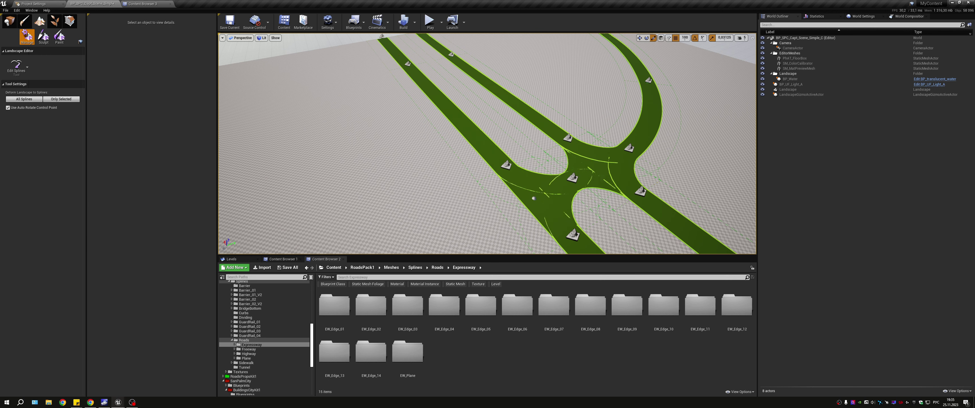
left_click(424, 82)
key("f")
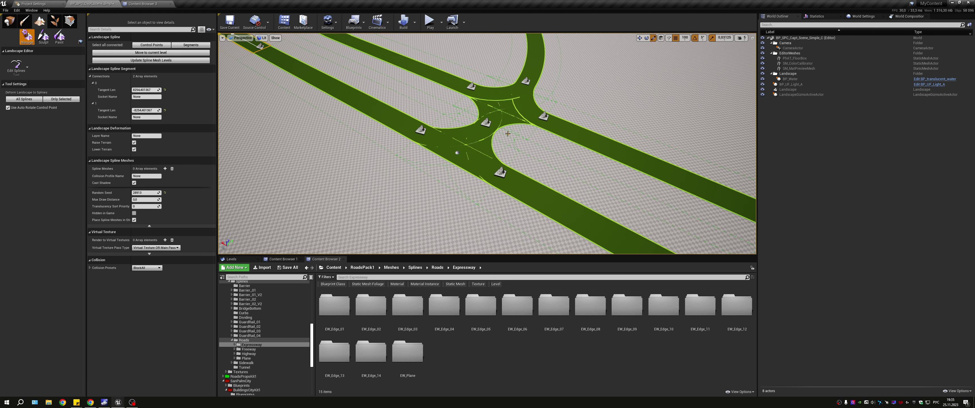
left_click_drag(508, 133, 539, 175, "alt")
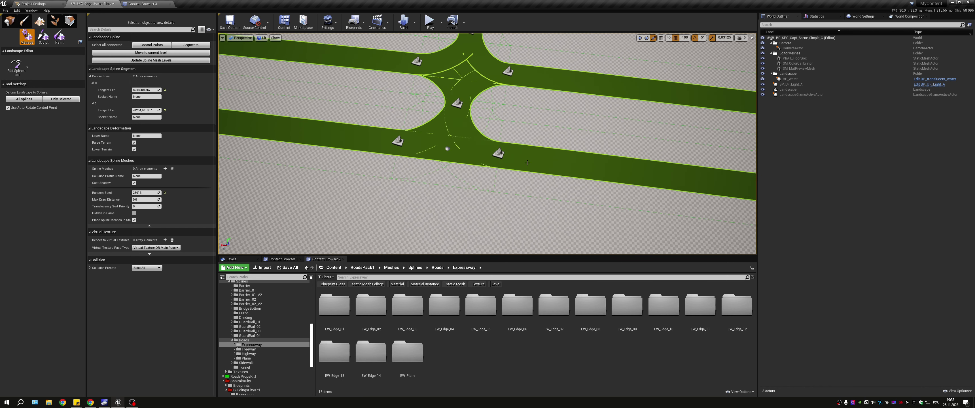
Select all connected road segments, frame them, and go up to the Roads folder.
left_click(527, 162)
left_click(188, 45)
key("f")
left_click(437, 267)
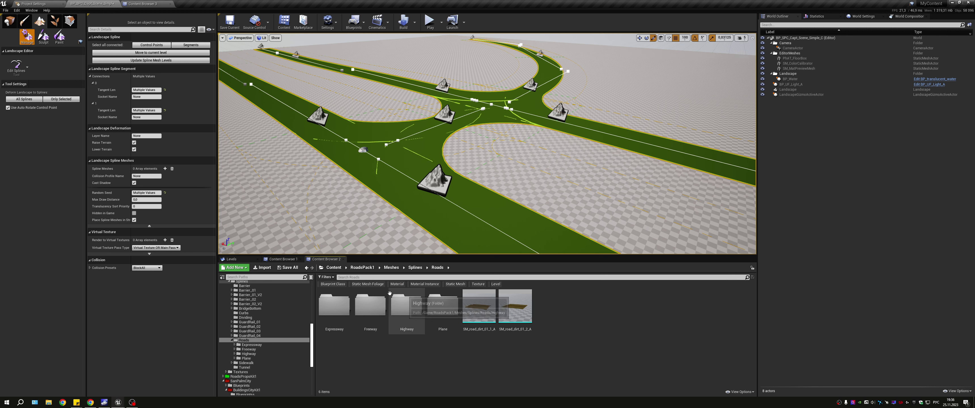
Add a Spline Meshes entry using SM_road_eway_curv_13_2_B from Expressway/EW_Edge_13/SymmetryEdge.
double_click(345, 294)
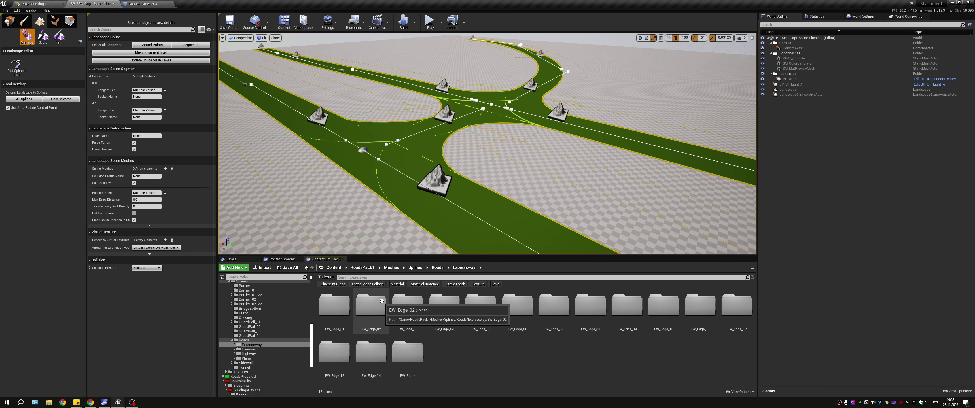
double_click(325, 357)
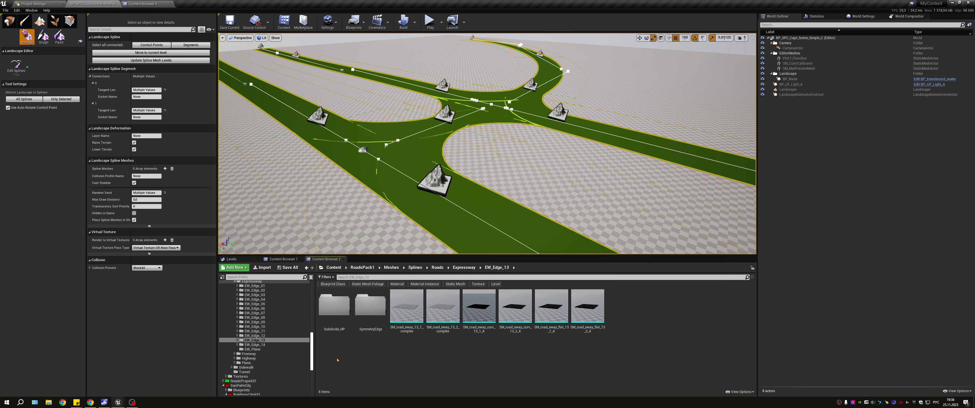
double_click(370, 305)
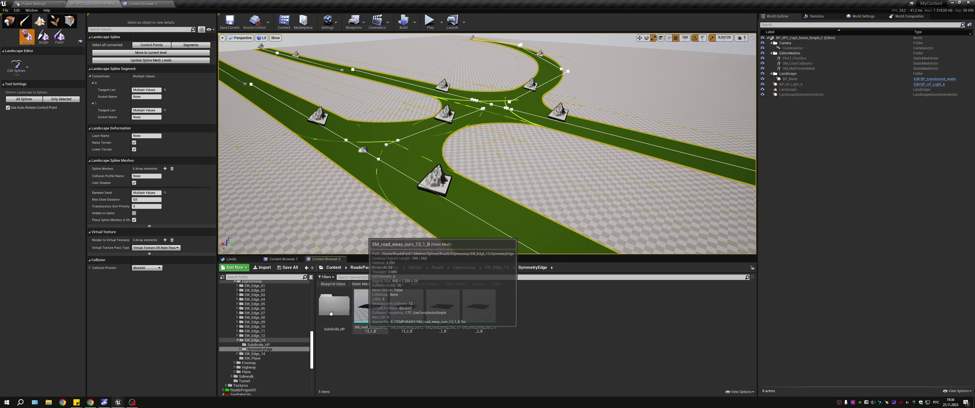
left_click(165, 169)
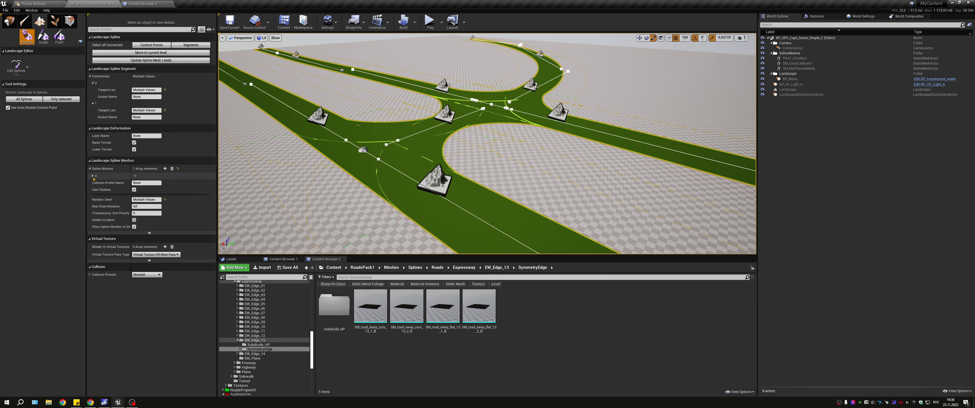
left_click(92, 175)
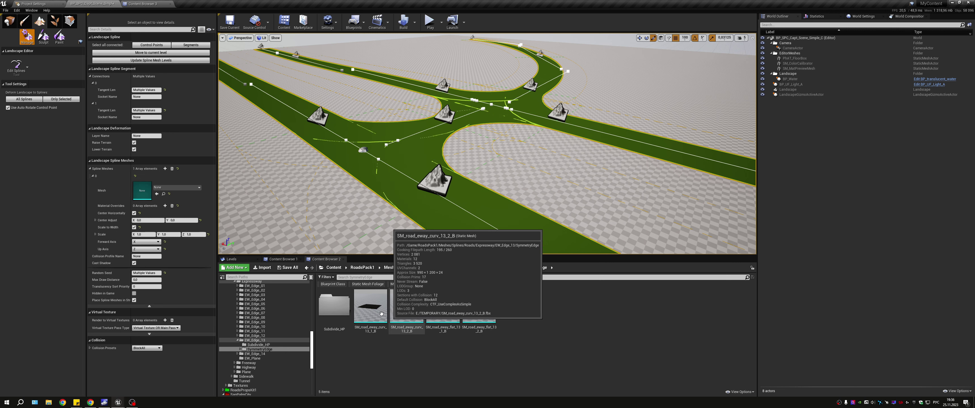
left_click_drag(409, 314, 142, 189)
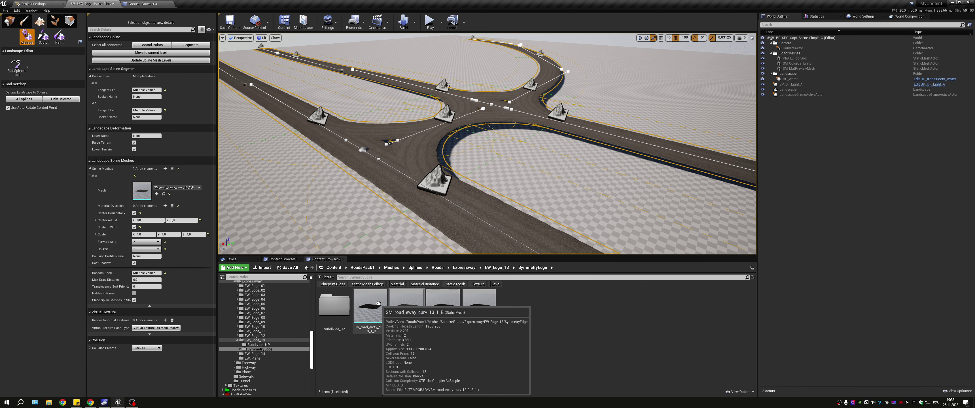
right_click_drag(489, 151, 489, 151)
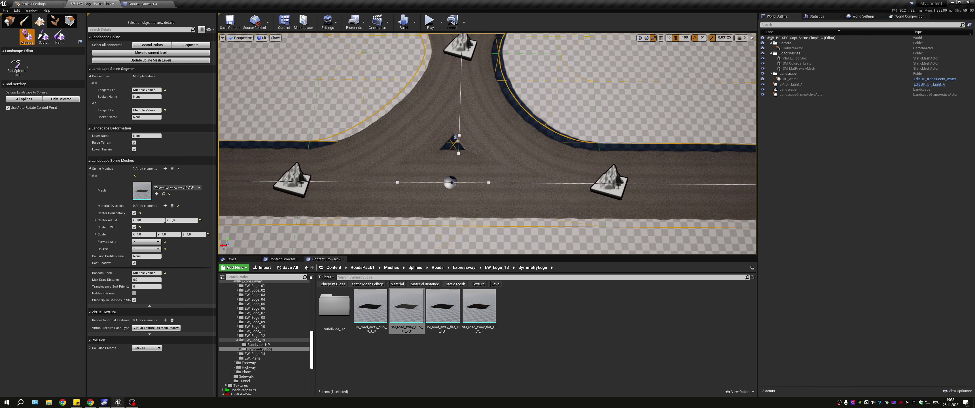
Shift the four-way junction's centre control point sideways along Y.
right_click_drag(467, 67, 429, 145)
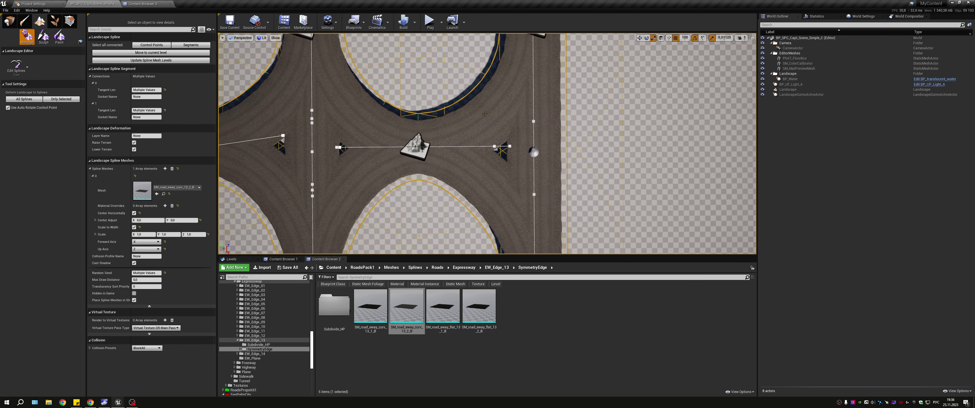
left_click(429, 144)
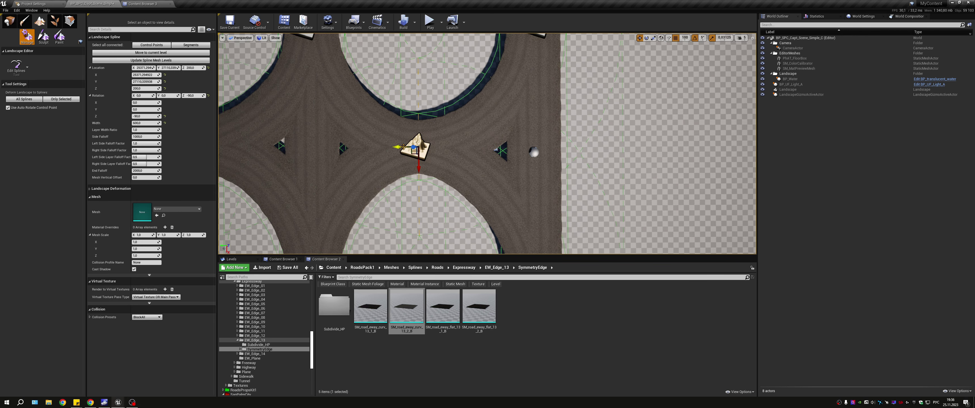
left_click_drag(403, 146, 430, 147)
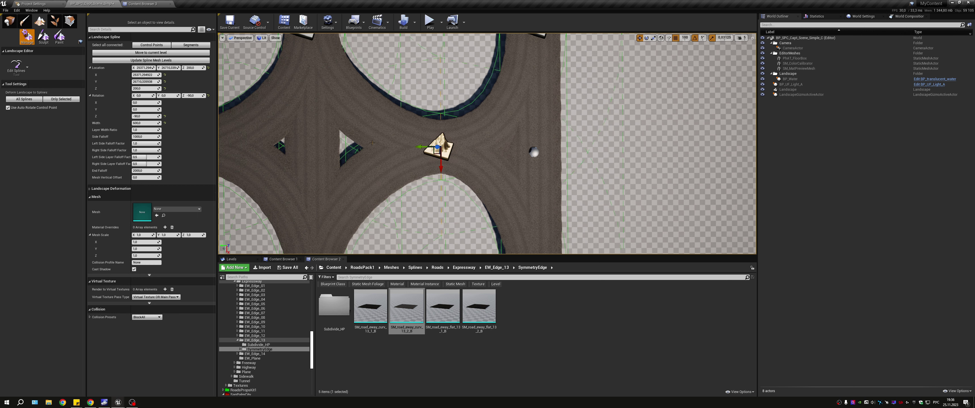
Delete the redundant road segment at the junction.
left_click(393, 121)
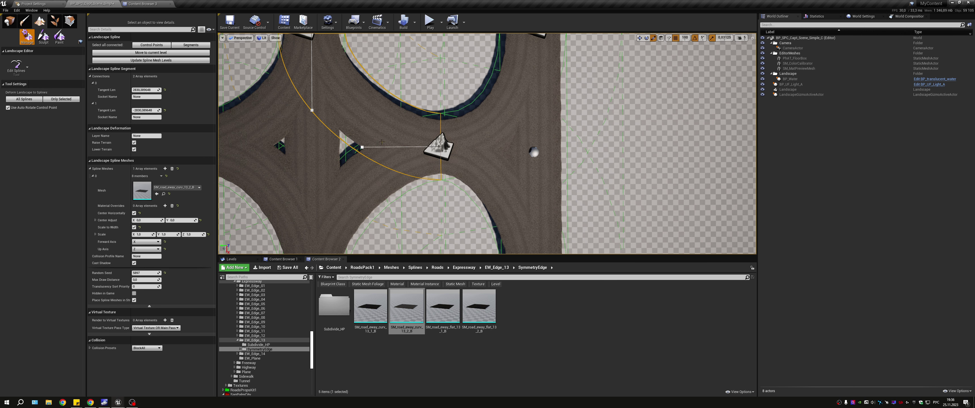
scroll(382, 141, "down", 5)
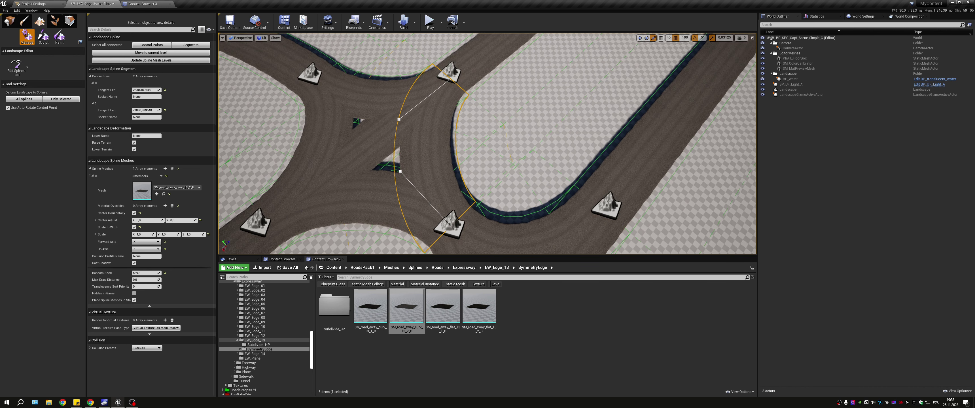
scroll(382, 142, "up", 5)
key("Delete")
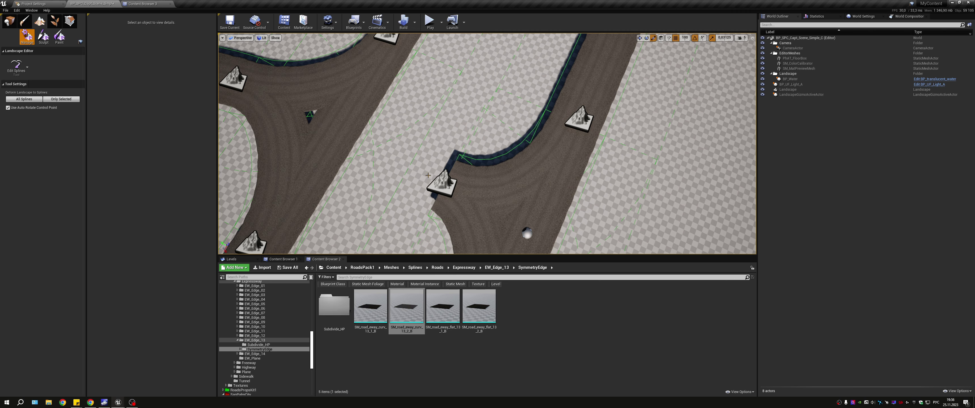
right_click_drag(428, 175, 428, 175)
left_click(558, 162)
Try joining the right junction point to the upper-left spline point, undoing each added road segment.
left_click(151, 45)
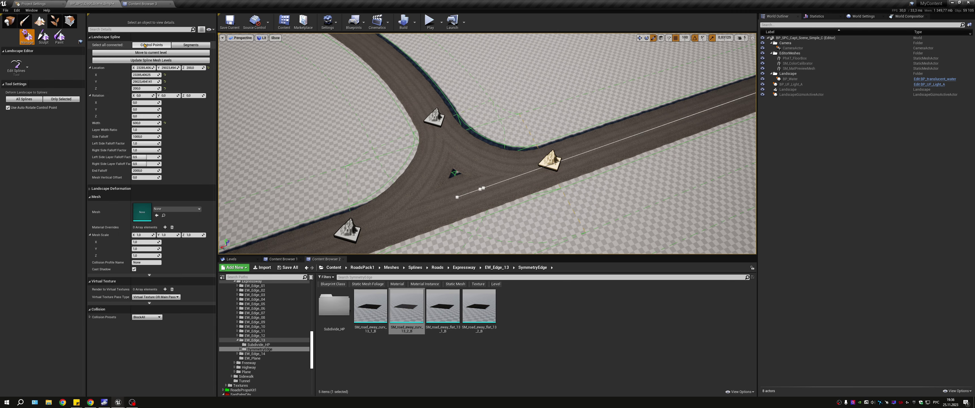
right_click_drag(457, 148, 535, 177)
key("Escape")
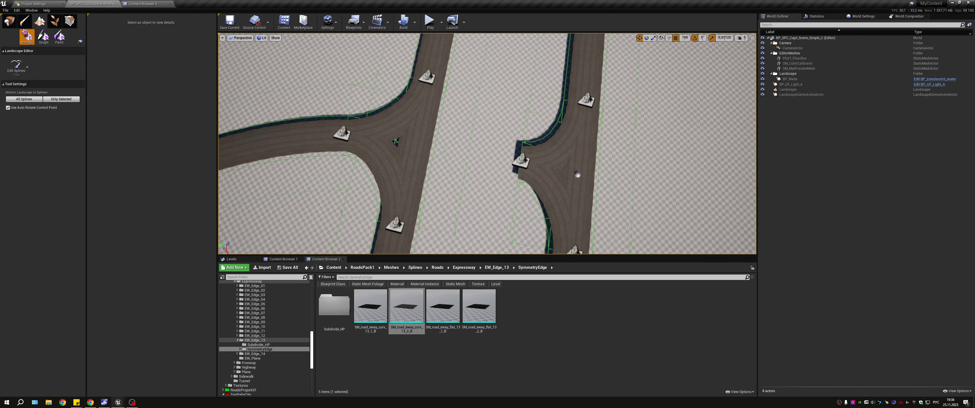
left_click(535, 177)
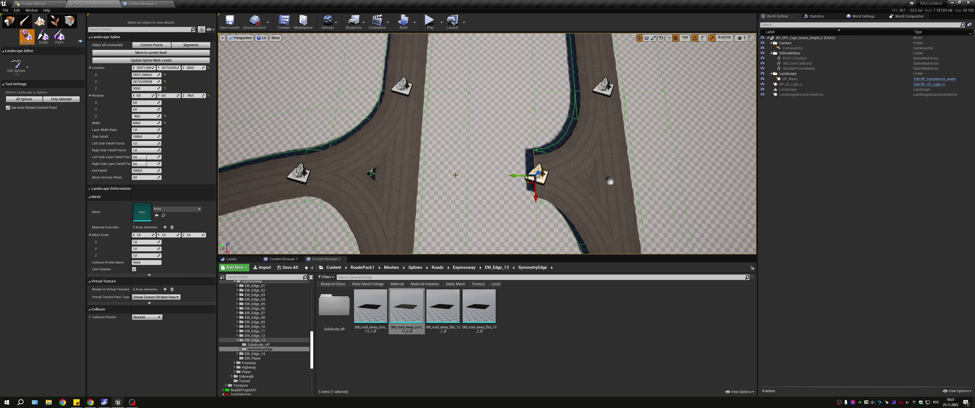
left_click(454, 176, "ctrl")
left_click(405, 95, "ctrl")
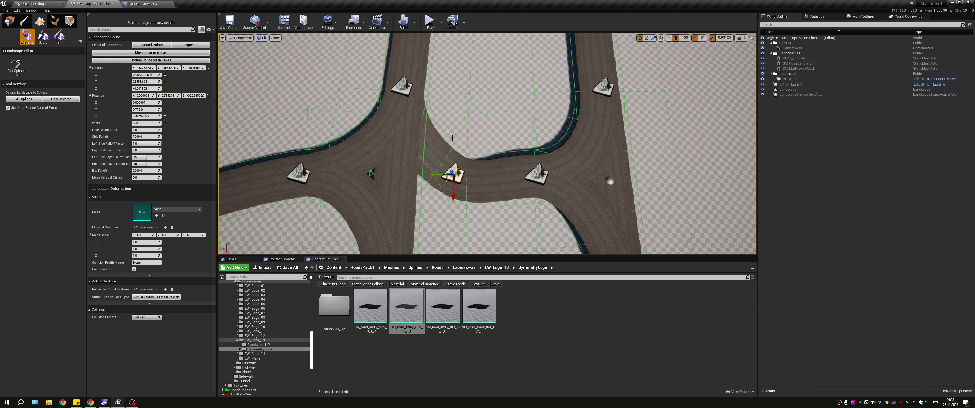
key("ctrl+z")
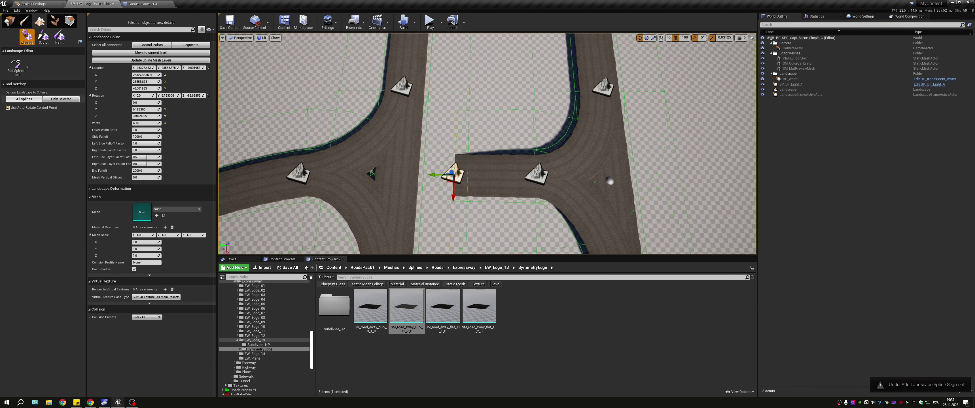
left_click(422, 99)
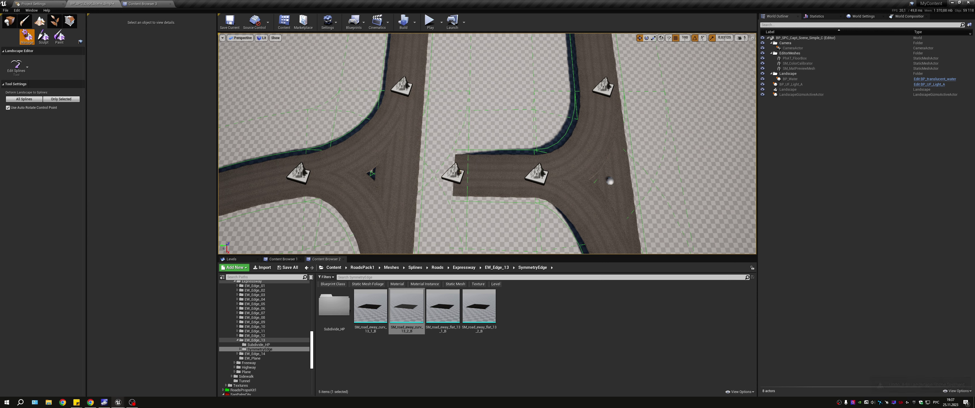
left_click(454, 174)
left_click(403, 87, "ctrl")
middle_click_drag(467, 181, 468, 133)
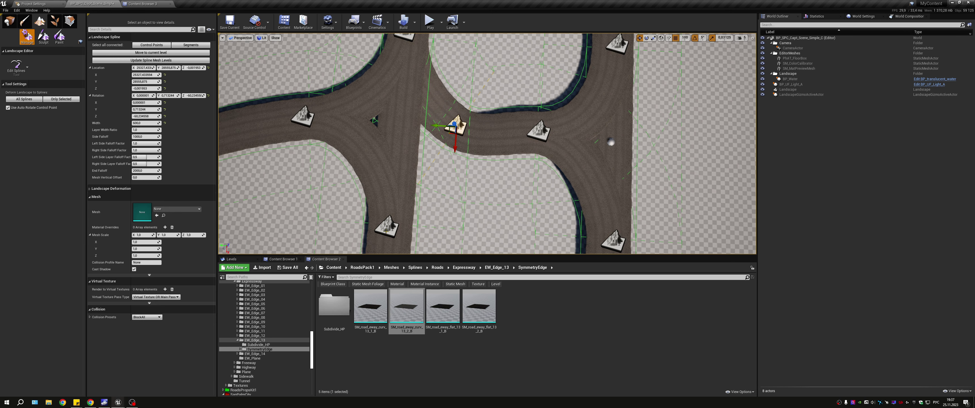
key("ctrl+z")
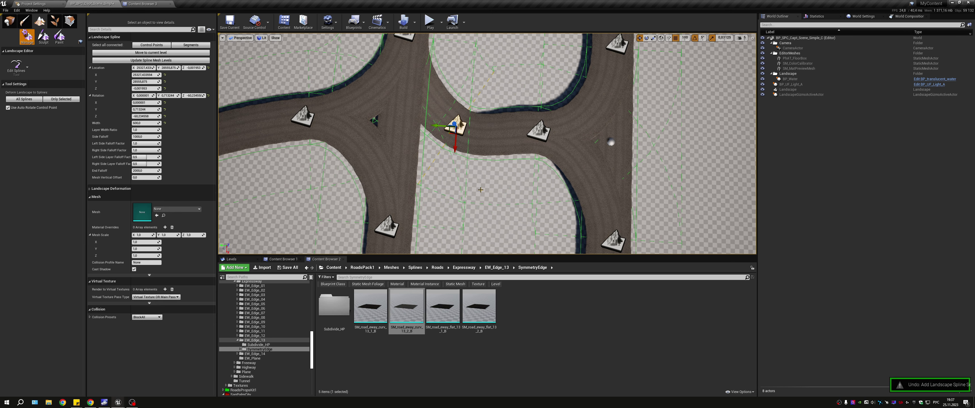
Rotate the junction point by -25° and move it 200 units along Y, then undo the move.
key("e")
left_click_drag(475, 148, 469, 159)
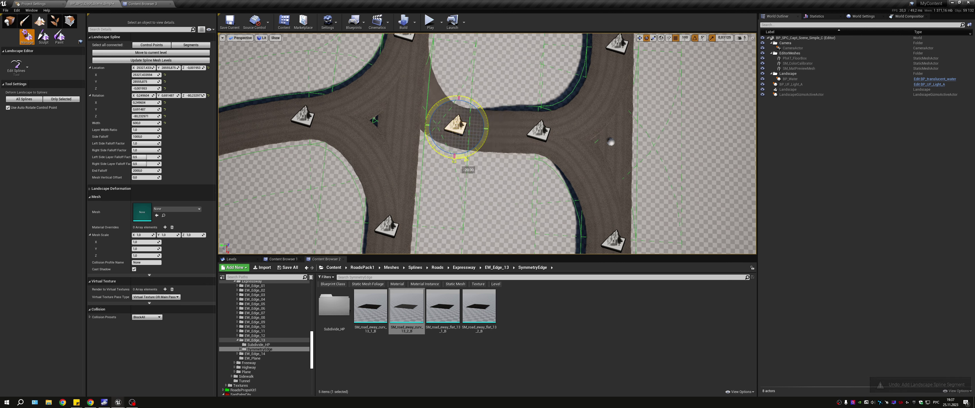
key("w")
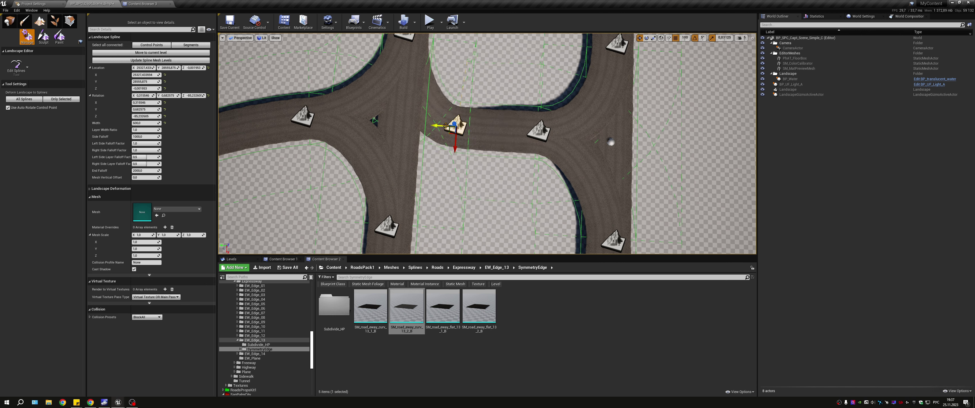
left_click_drag(446, 126, 452, 125)
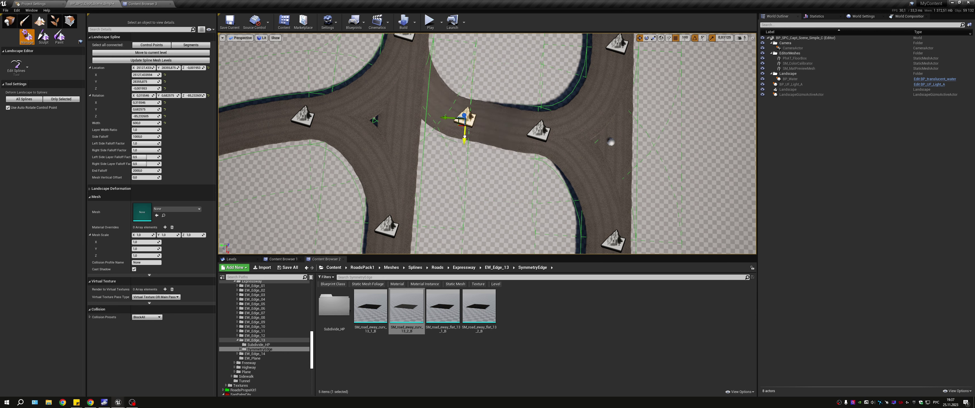
key("ctrl+z")
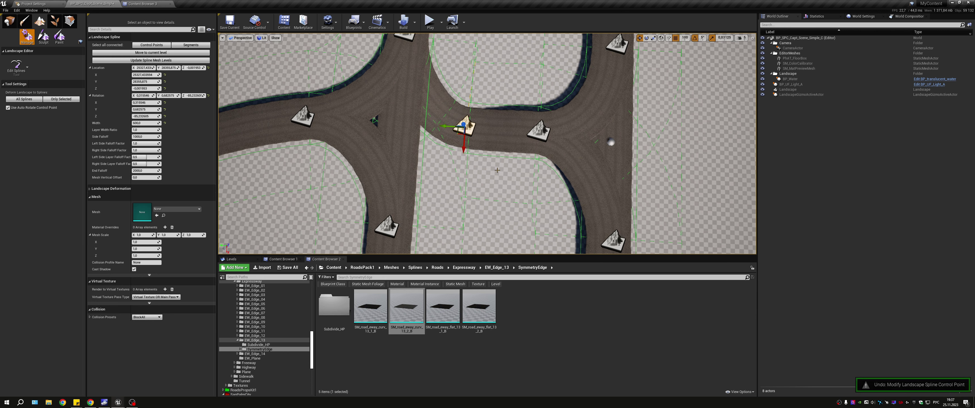
Reselect the junction control point, try shifting it down-right along Y, then undo it.
right_click_drag(391, 219, 425, 183)
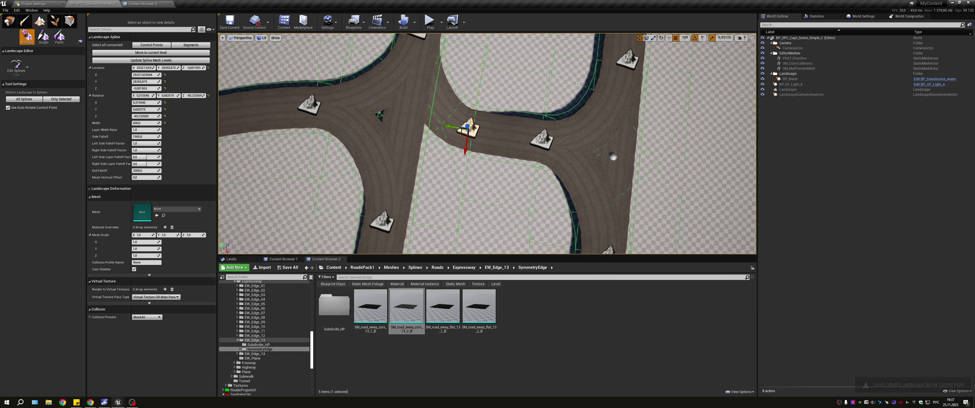
left_click(425, 182)
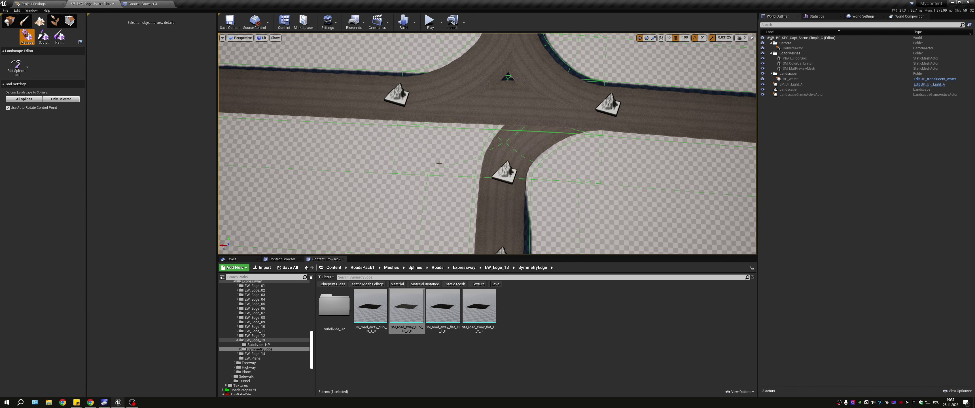
left_click(502, 168)
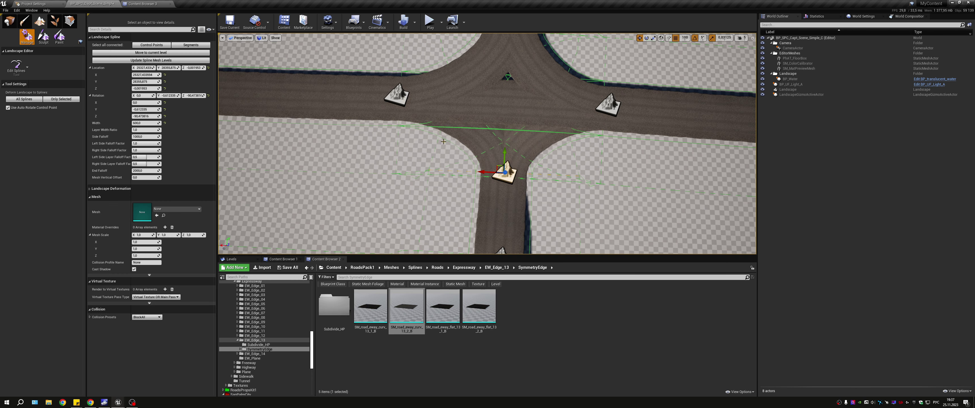
right_click_drag(443, 141, 490, 157)
left_click_drag(490, 157, 532, 205)
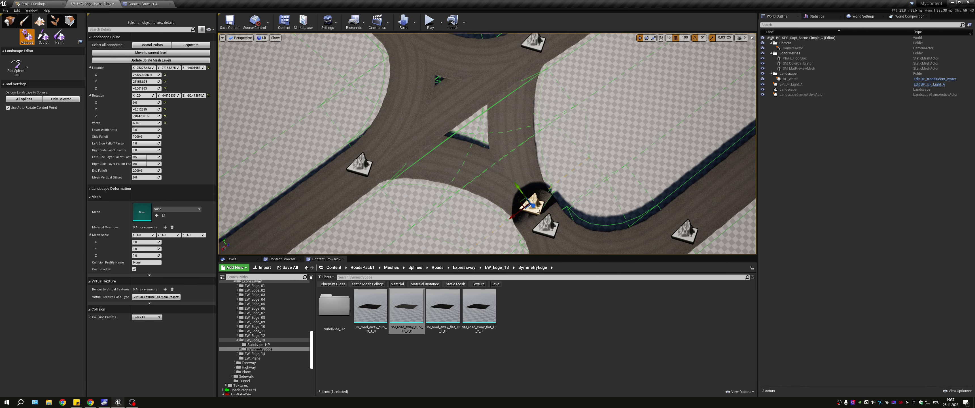
key("ctrl+z")
right_click_drag(540, 213, 539, 213)
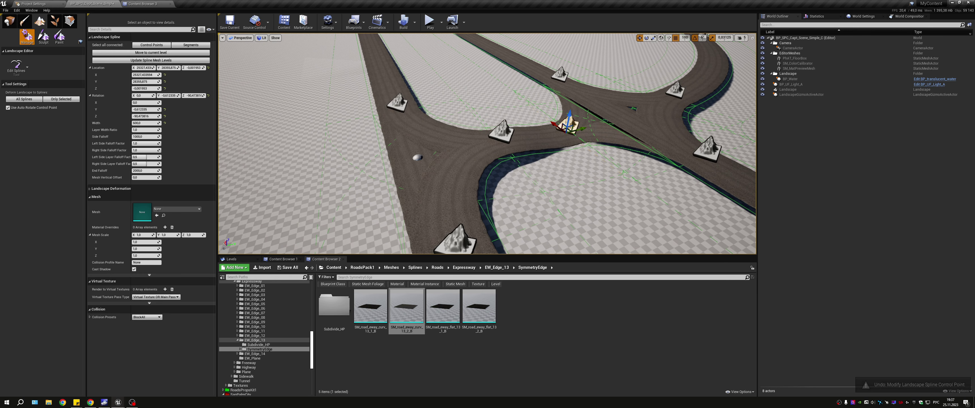
right_click_drag(543, 174, 543, 159)
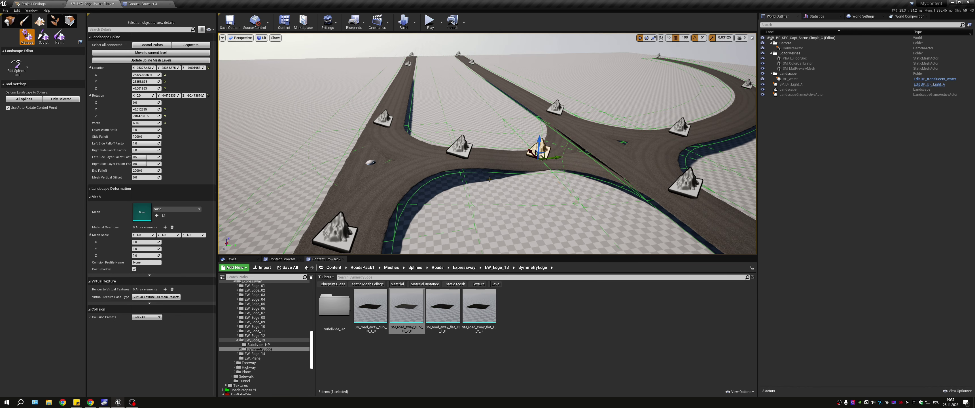
Edit the height value of the control point neighbouring the junction.
left_click(459, 148)
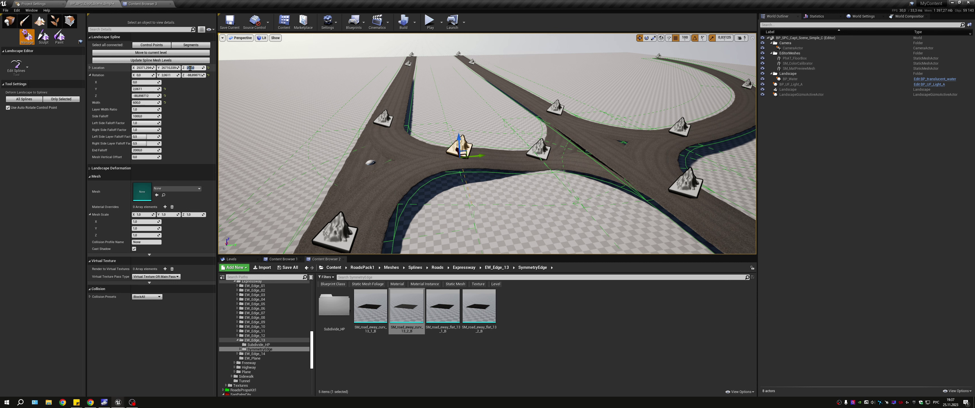
left_click(539, 149)
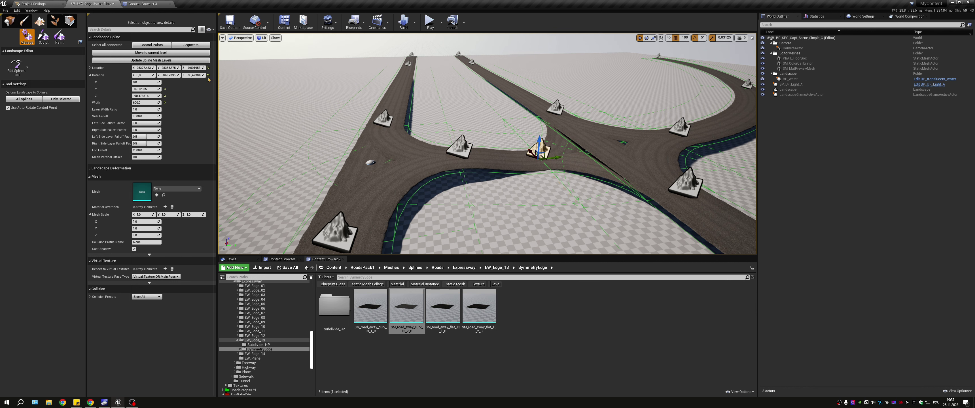
left_click(194, 67)
key("Return")
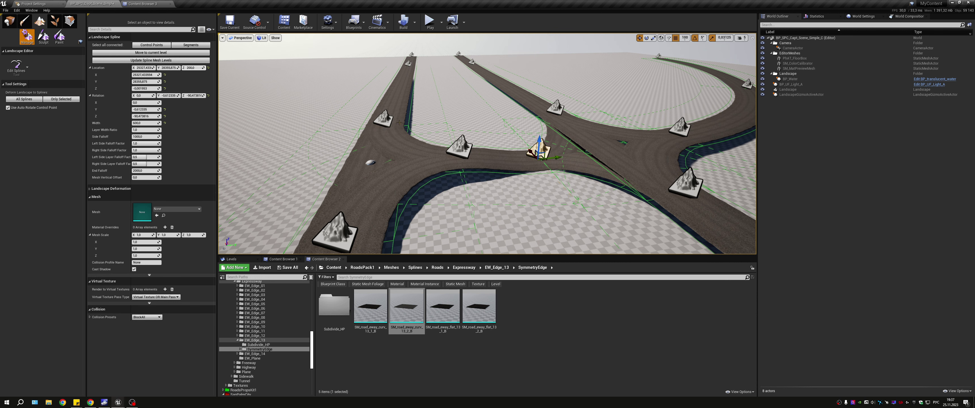
Give the control point left of the junction -90 rotation and a level Y rotation of 0.
left_click(459, 147)
key("f")
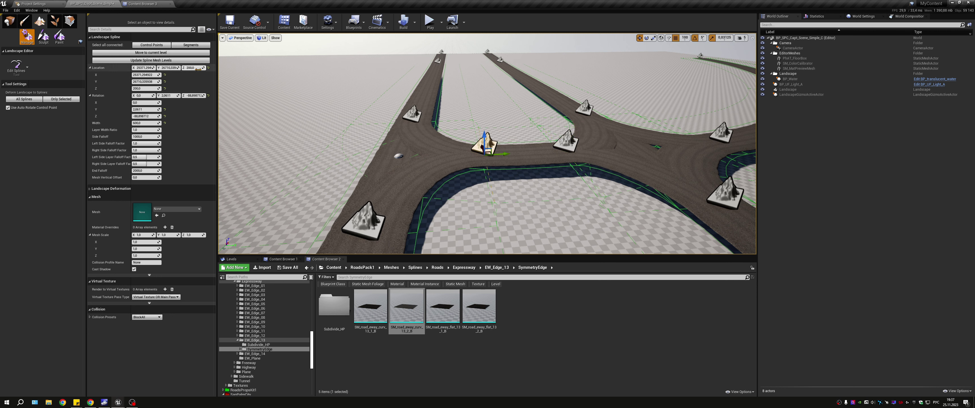
type("-90")
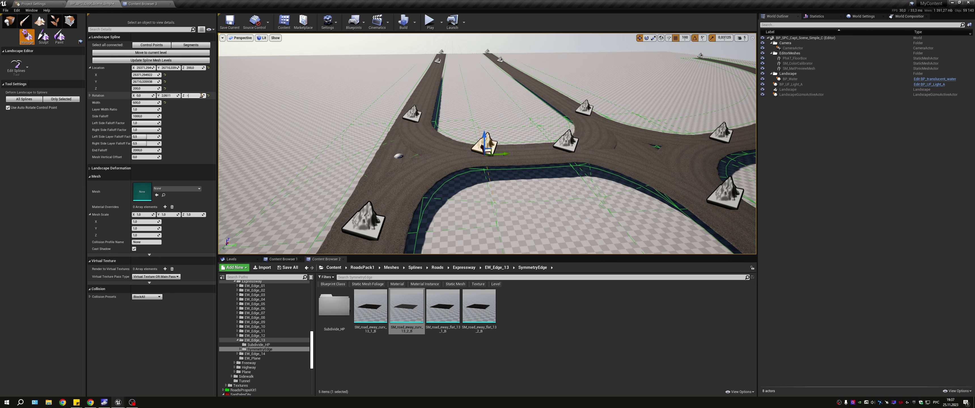
left_click(168, 96)
type("0")
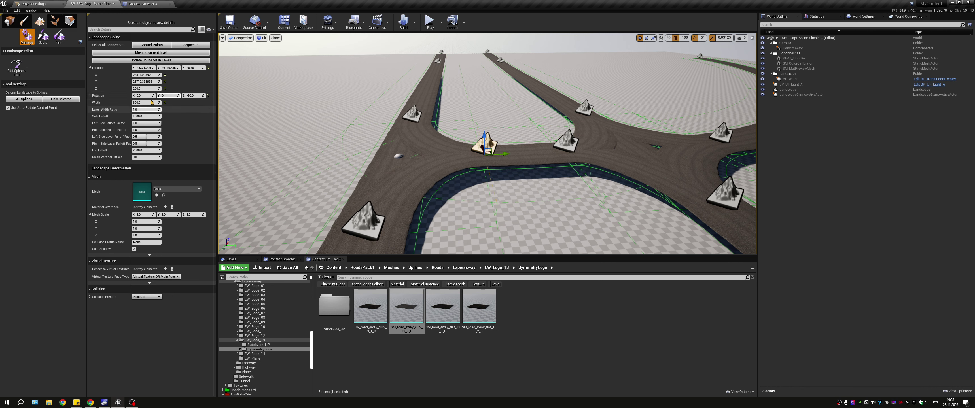
key("Return")
left_click(170, 96)
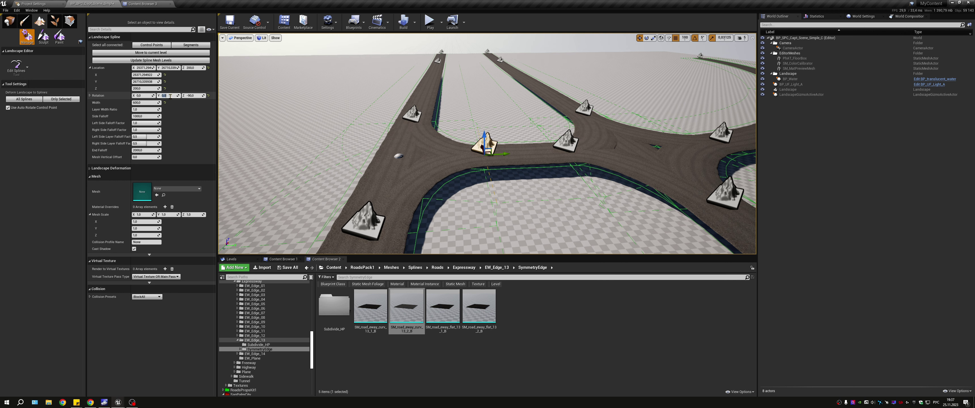
Select the right junction control point and set its Z rotation to -90.
left_click(567, 143)
middle_click_drag(567, 143, 553, 95)
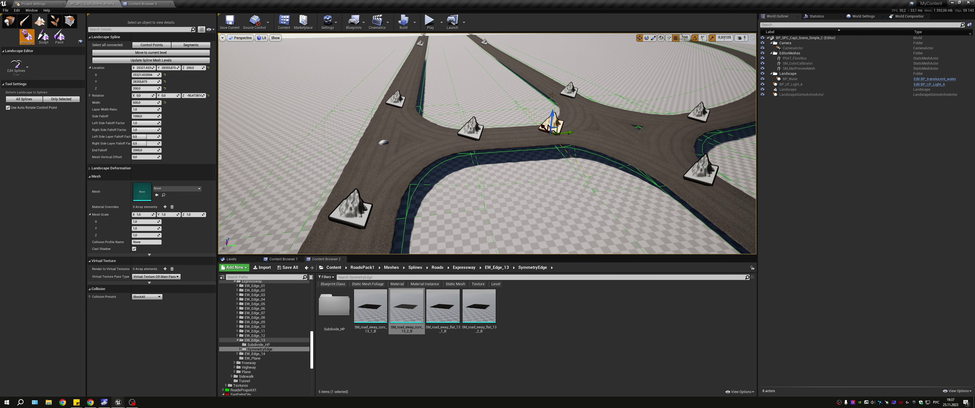
left_click(472, 129)
left_click(397, 99)
left_click(350, 207)
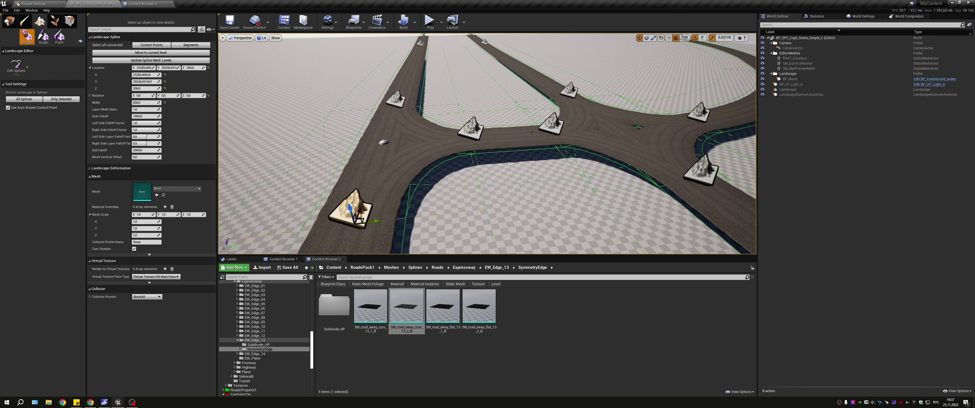
left_click(472, 129)
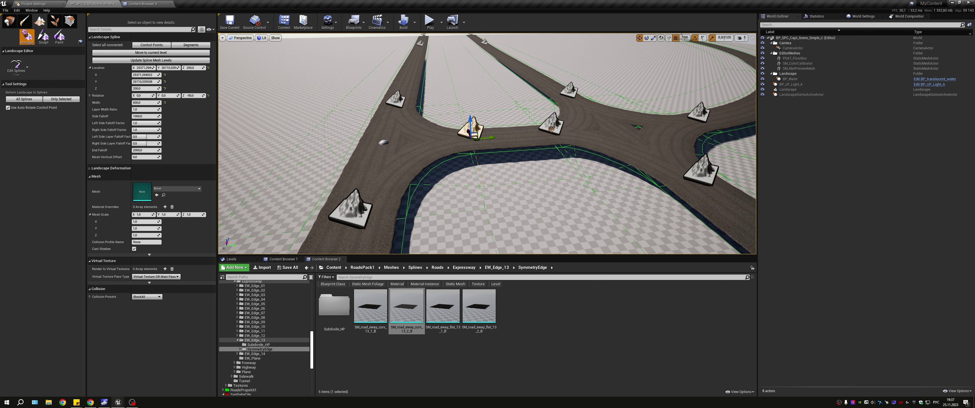
left_click(551, 130)
key("f")
left_click(201, 96)
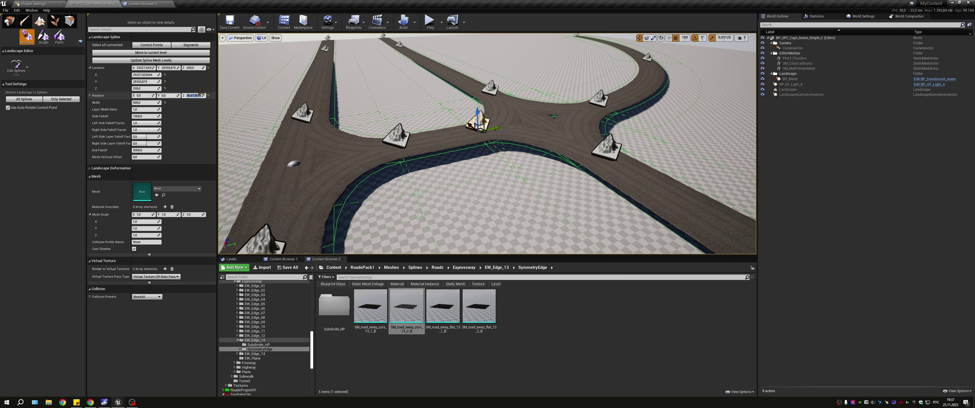
type("-90")
key("Return")
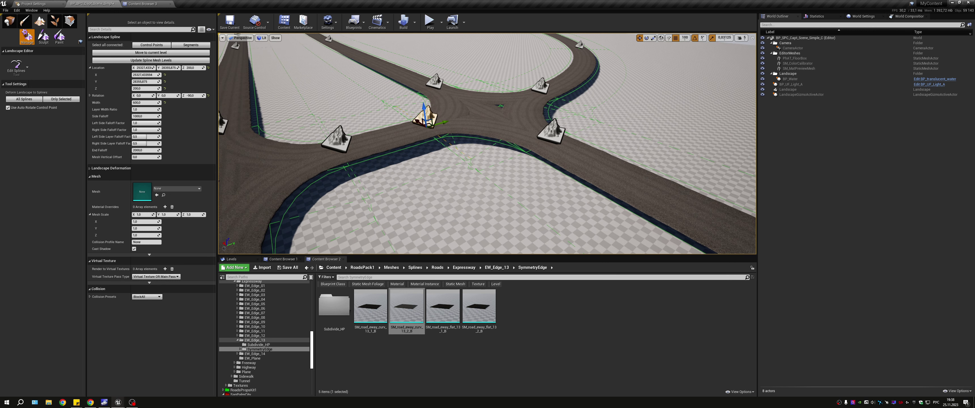
Pick out the upper-left and right junction control points with a close view over the intersection.
left_click(435, 80)
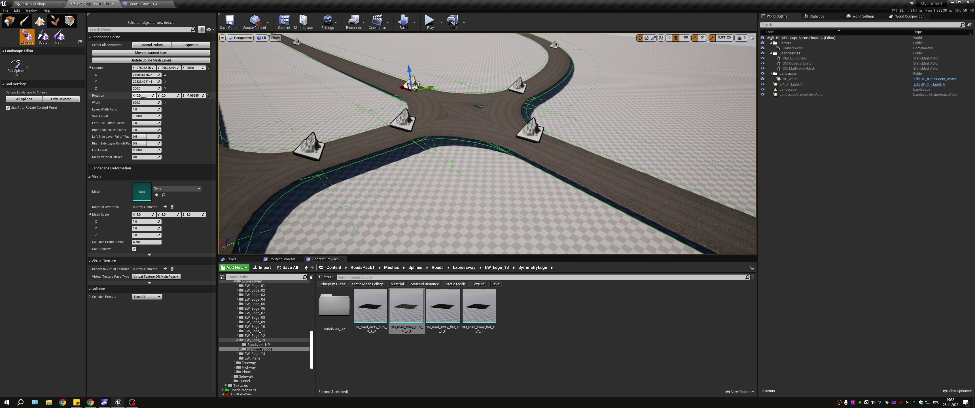
left_click(492, 130)
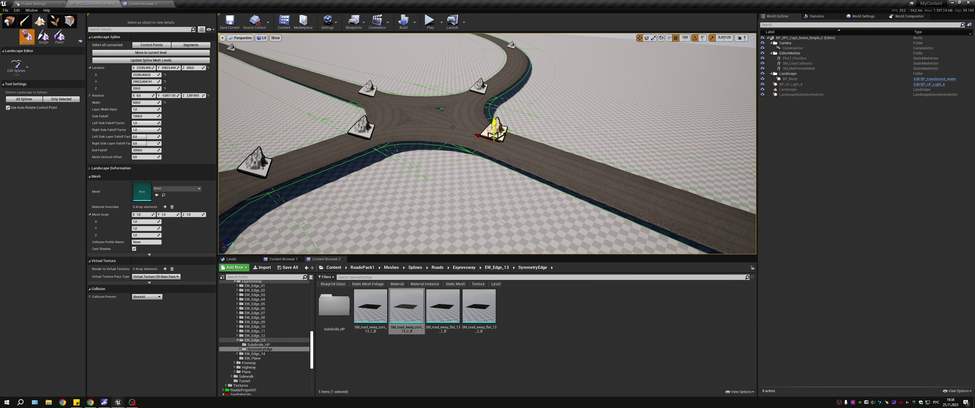
right_click_drag(453, 127, 436, 125)
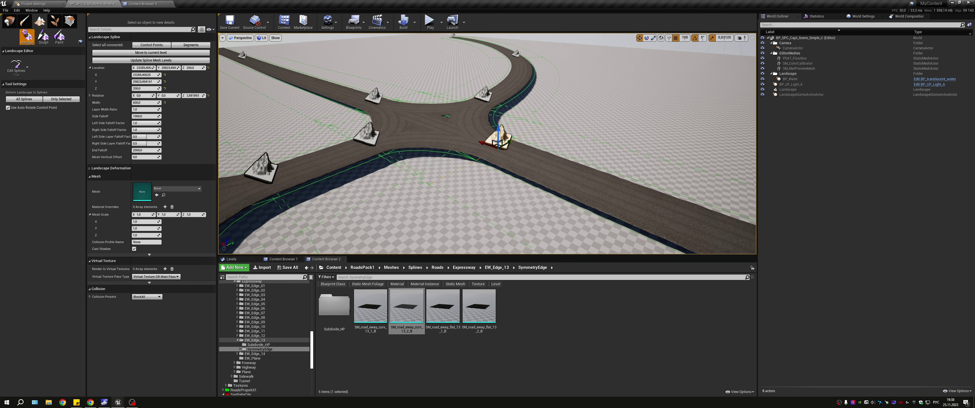
left_click(375, 96)
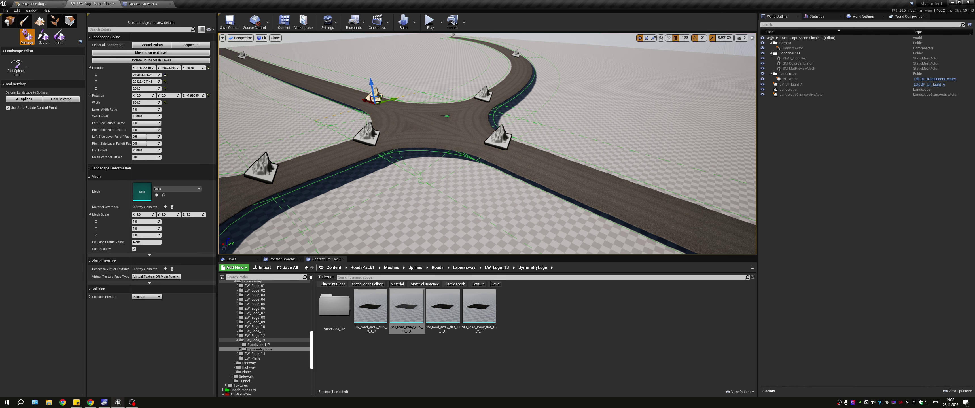
left_click(484, 92)
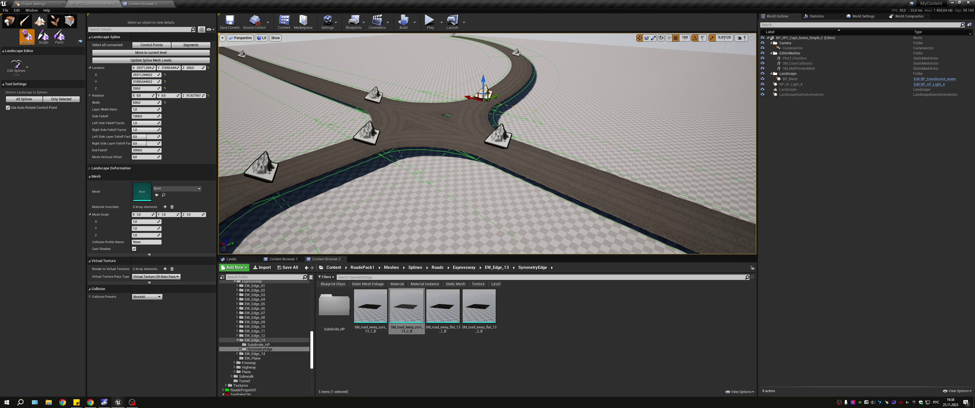
right_click_drag(484, 92, 484, 92)
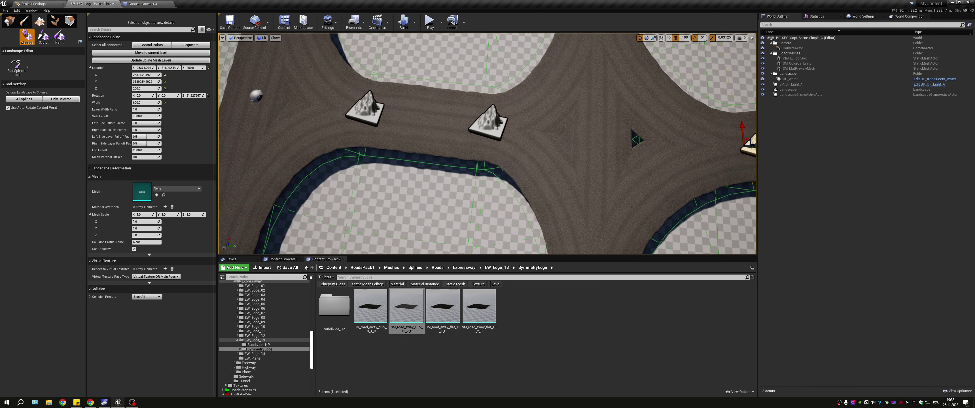
right_click_drag(484, 93, 484, 93)
Delete the segment between the two points and connect the left control point to the right one.
left_click(405, 131)
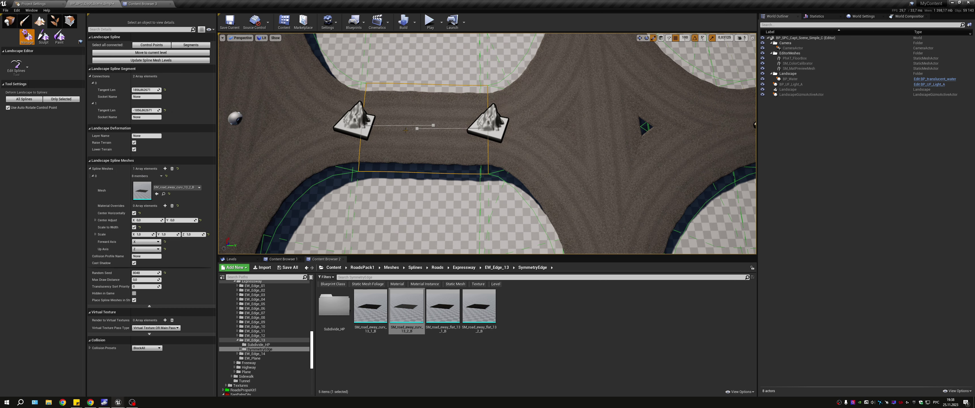
key("Delete")
left_click(356, 121)
left_click(488, 128, "ctrl")
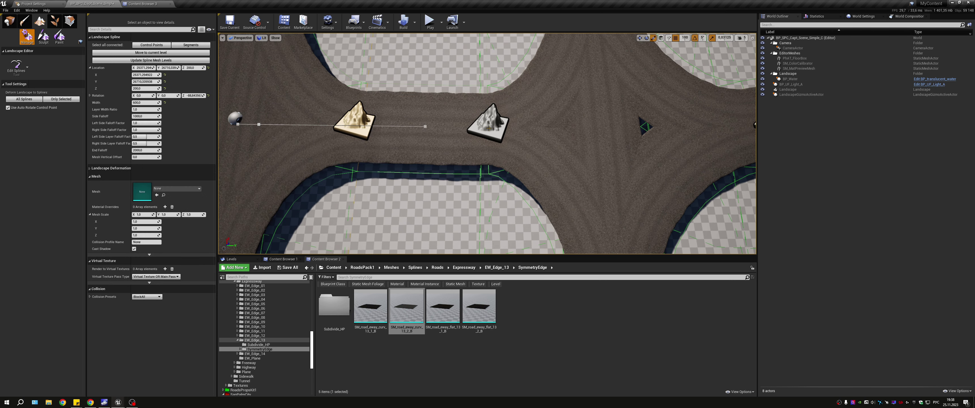
Inspect the rebuilt junction from several angles, ending on a wide view of the roads.
left_click(483, 197)
right_click_drag(483, 197, 483, 198)
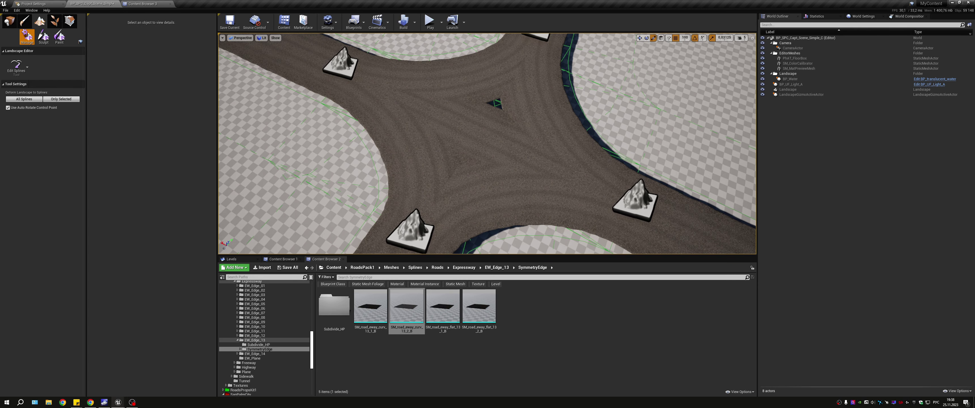
right_click_drag(393, 153, 393, 153)
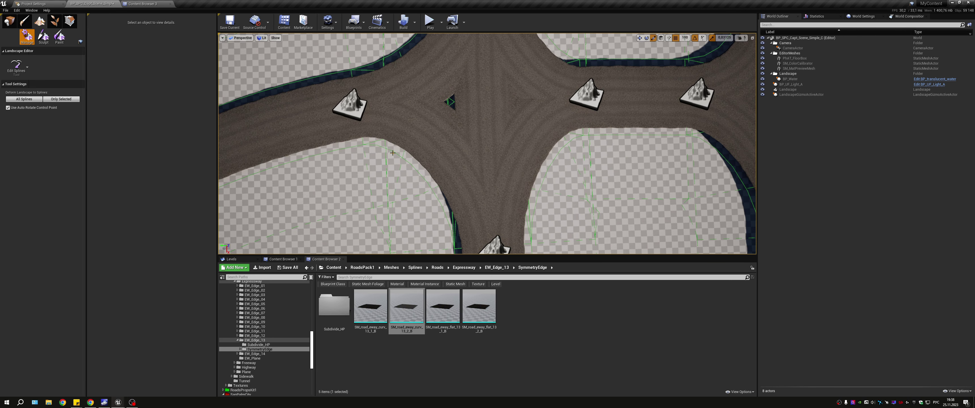
left_click(353, 107)
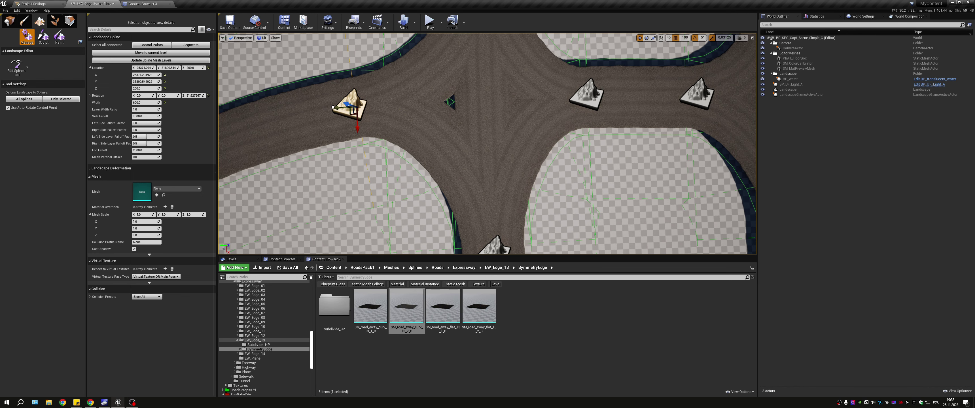
left_click(364, 125)
right_click_drag(363, 125, 364, 125)
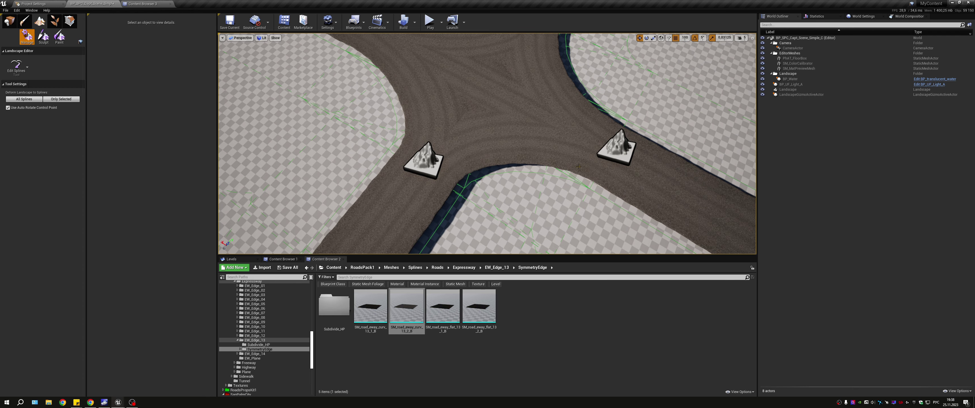
right_click_drag(579, 166, 579, 166)
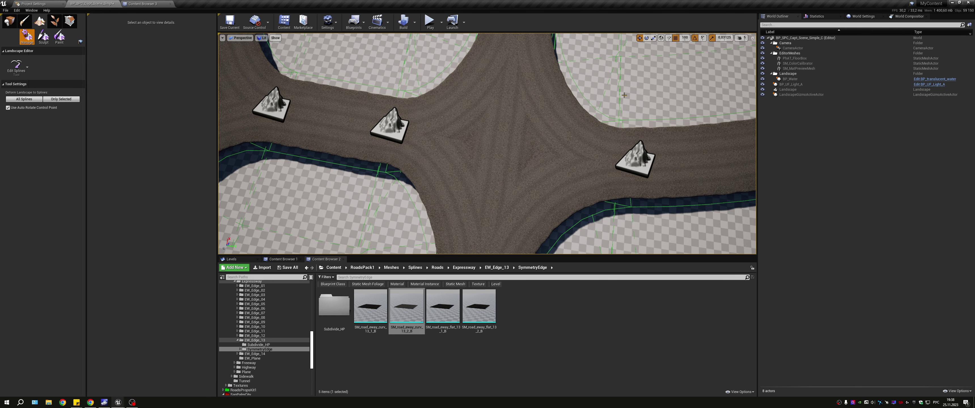
left_click(393, 123)
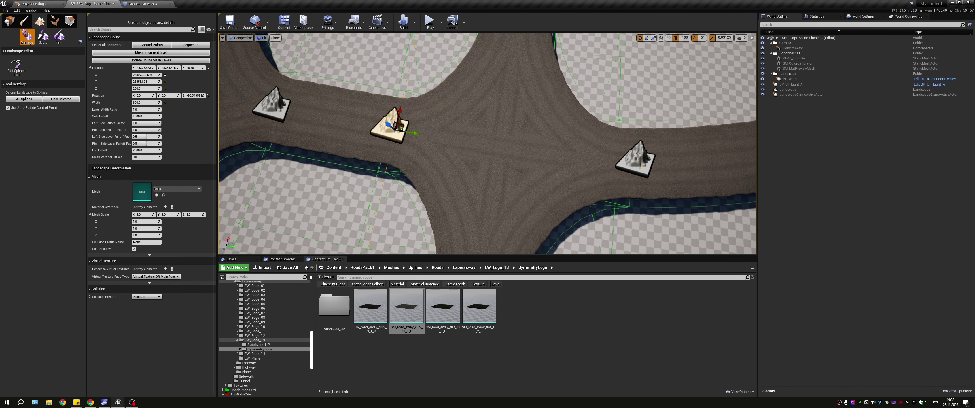
right_click_drag(582, 175, 582, 175)
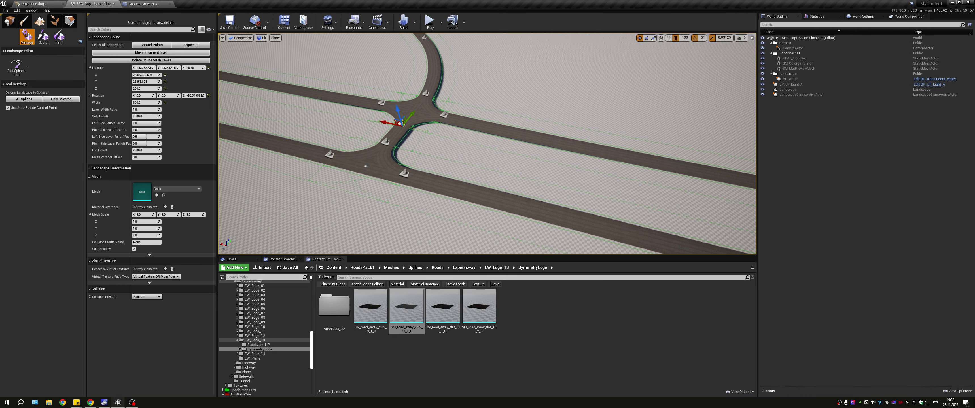
Switch the spline selection between road segments and control points, viewing the whole road network.
right_click_drag(546, 202, 546, 202)
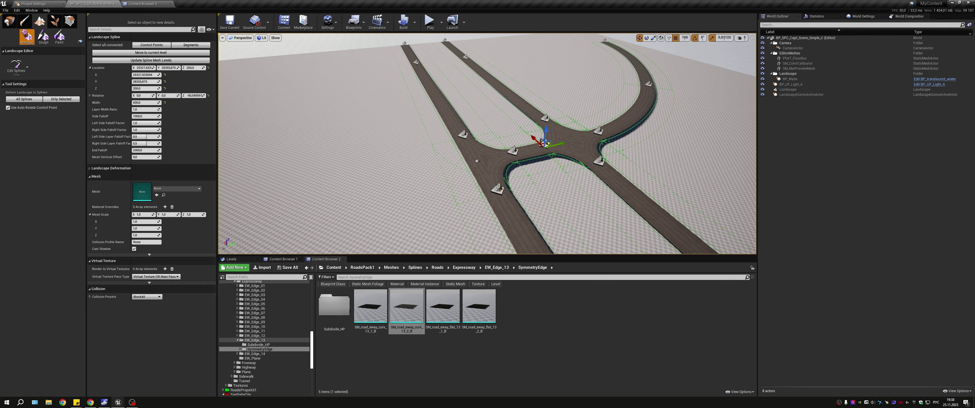
left_click(500, 188)
left_click(191, 45)
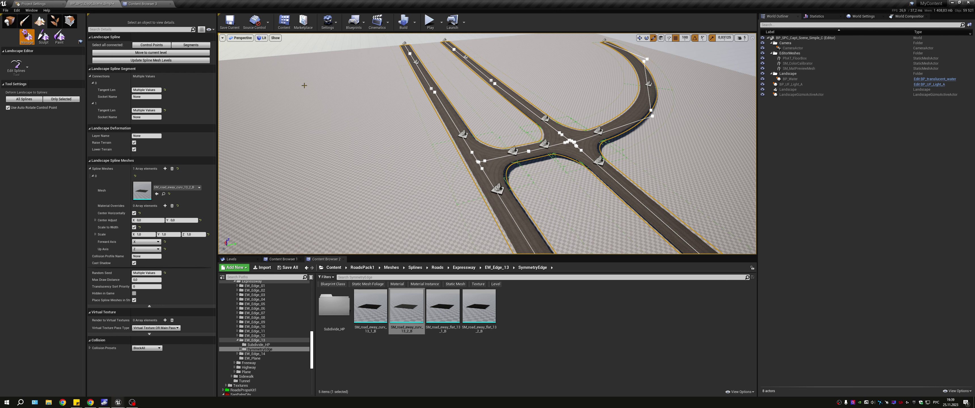
left_click(151, 45)
right_click_drag(417, 128, 417, 128)
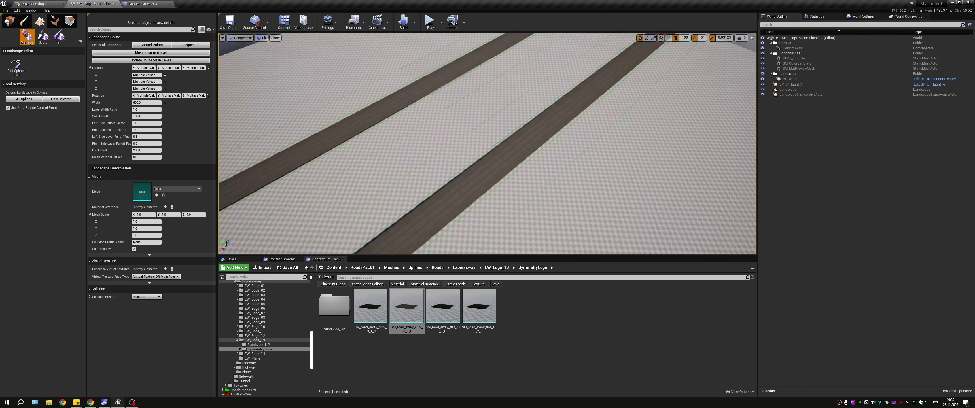
right_click_drag(691, 172, 691, 172)
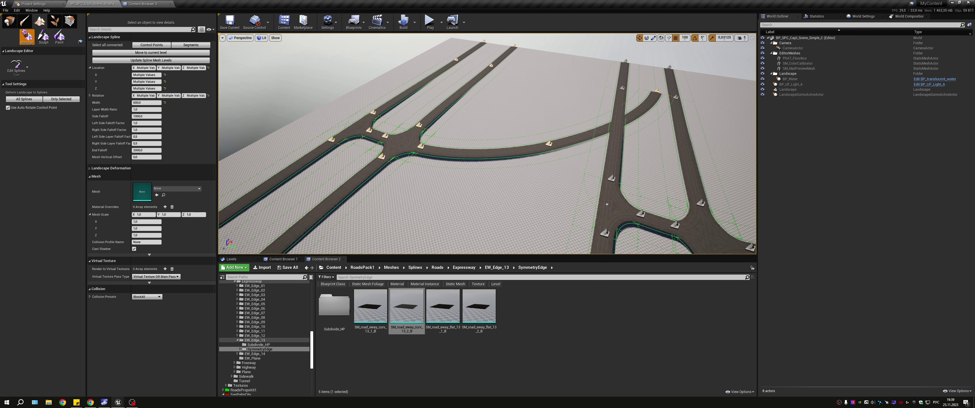
left_click(492, 177)
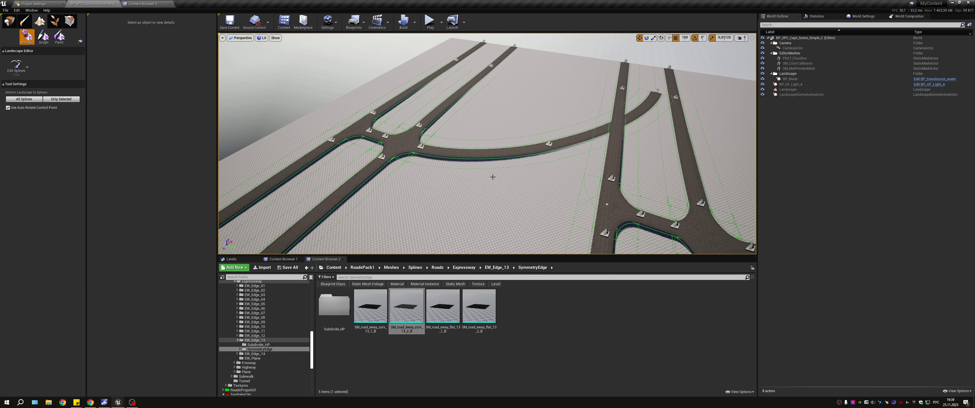
Delete the segment joining the left road to the junction and select a redundant junction point.
left_click(372, 132)
key("Delete")
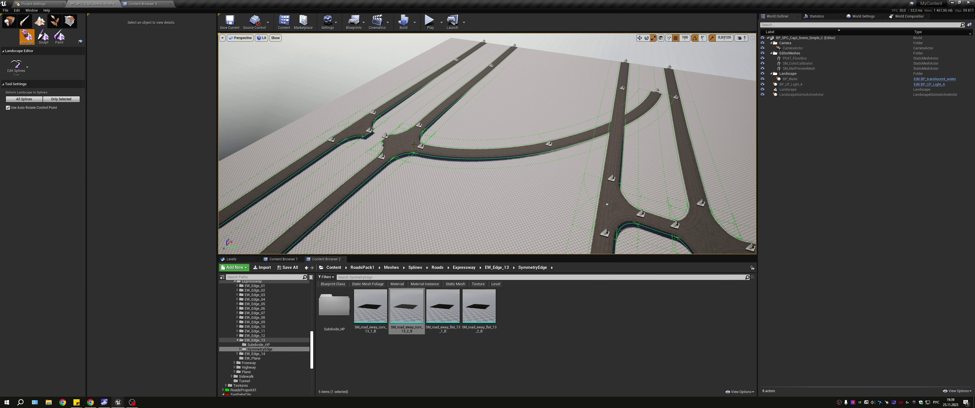
left_click(413, 124)
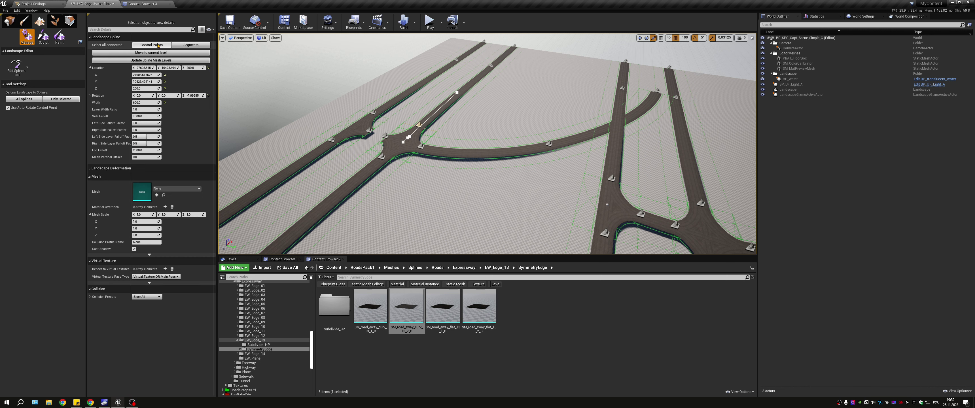
Delete two redundant junction control points, joining their attached segments each time.
key("Delete")
left_click(504, 216)
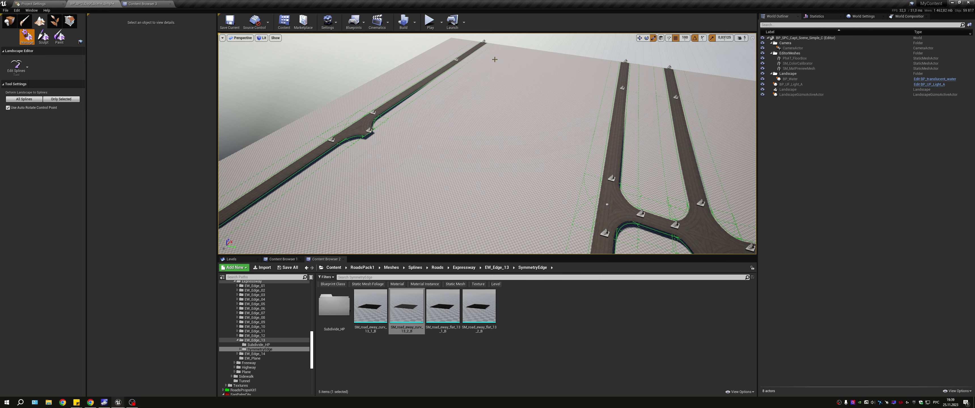
left_click(370, 130)
key("Delete")
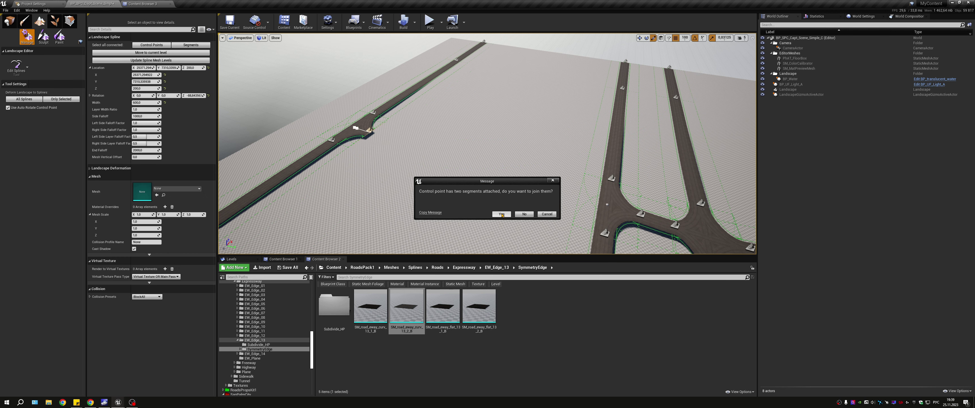
left_click(501, 214)
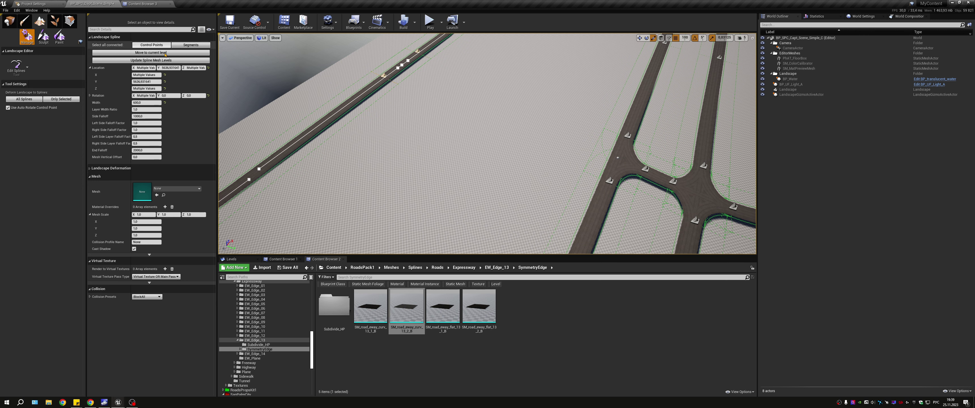
Frame the selected control points and slide them along Y, a further 600 units.
key("f")
left_click_drag(426, 122, 587, 203)
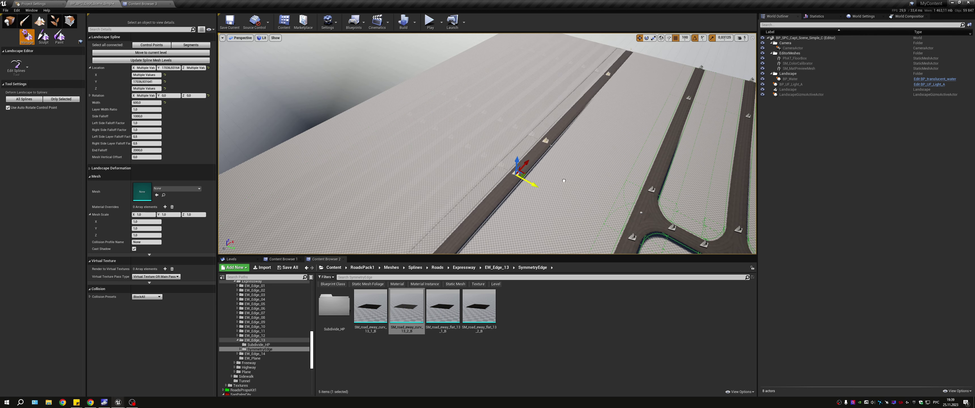
right_click_drag(487, 144, 487, 144)
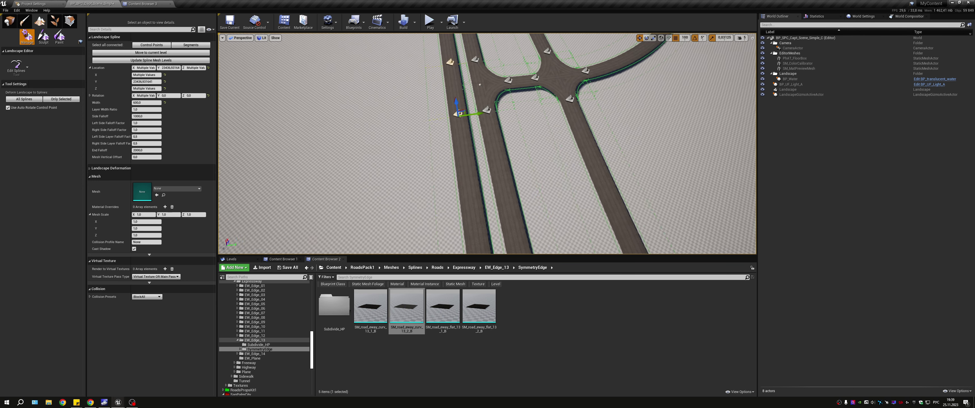
left_click_drag(472, 106, 492, 108)
scroll(488, 144, "up", 10)
Set grid snapping to 10 and nudge the control point 20 units along Y.
left_click(685, 37)
left_click(686, 58)
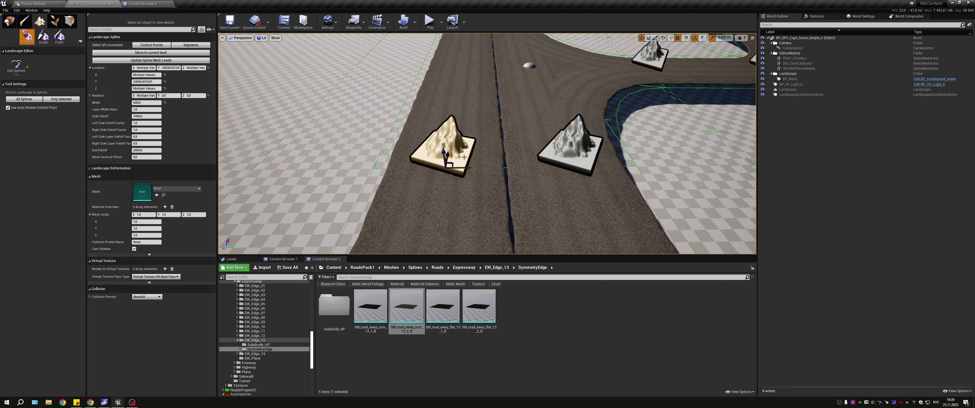
left_click_drag(464, 166, 469, 164)
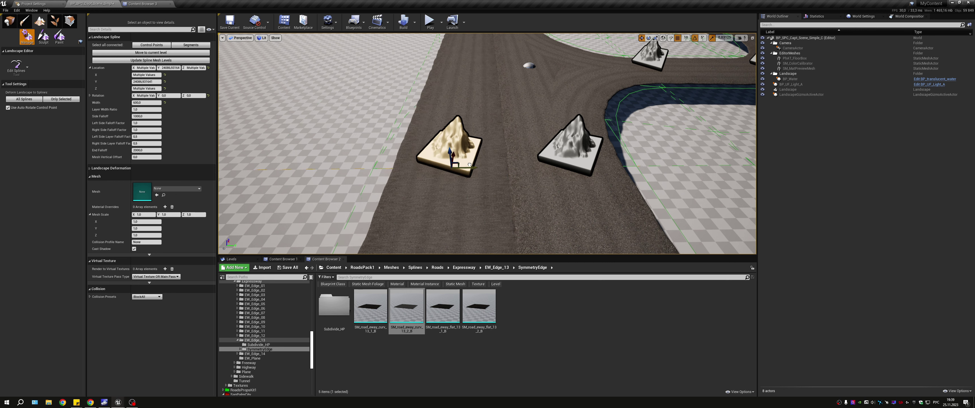
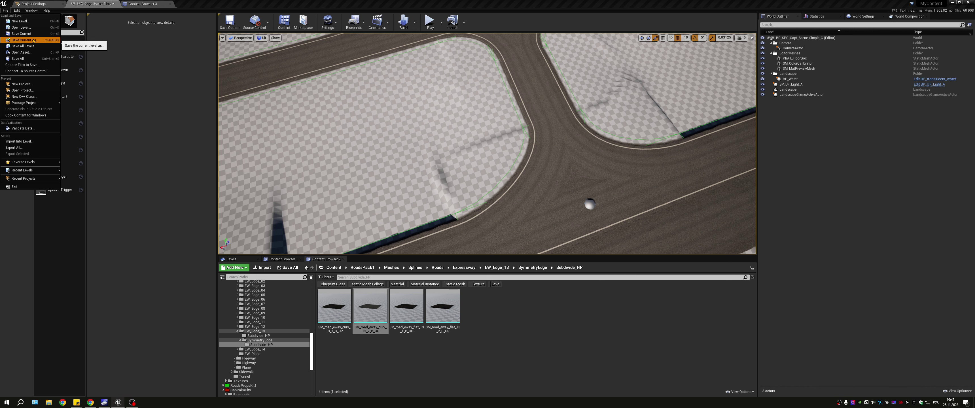
Begin saving the current level as a copy in the Temp/RoadsSplineExamples folder.
left_click(22, 41)
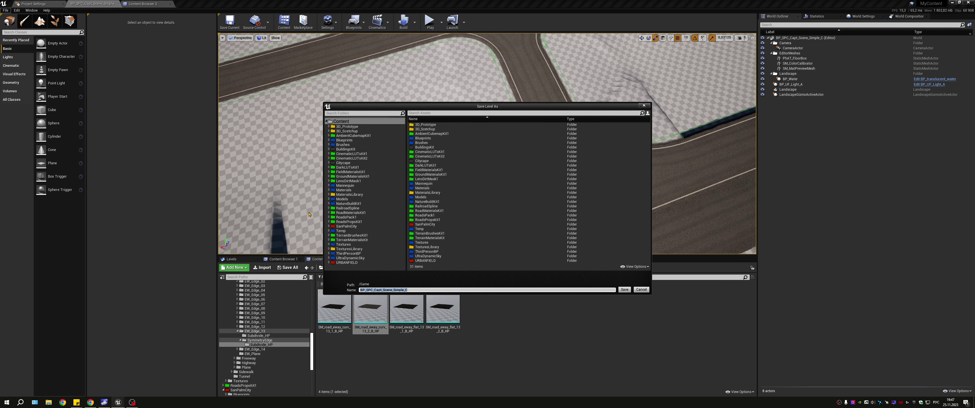
left_click(343, 232)
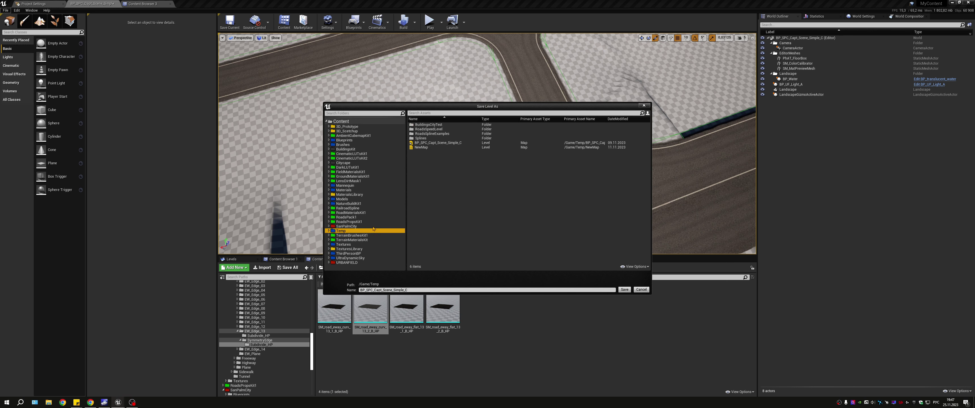
double_click(424, 135)
Name the new level Example_Expressway_Cross_ by dropping the trailing E from Example_Expressway_Cross_E.
left_click(439, 170)
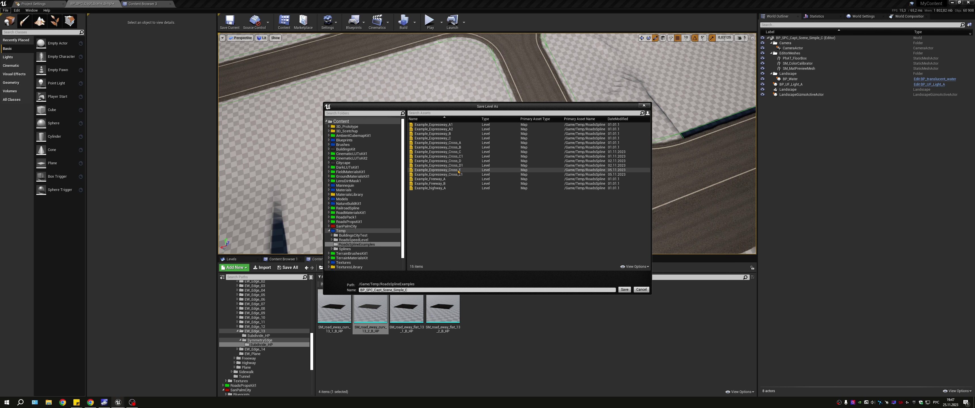
left_click(450, 225)
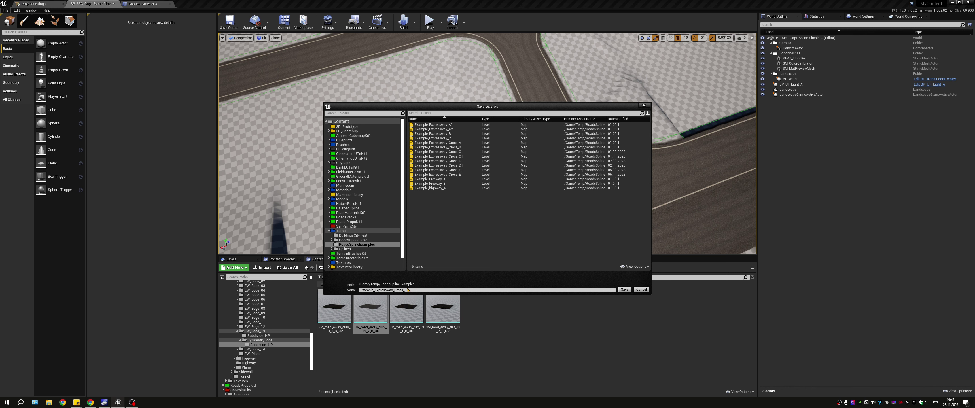
left_click(440, 170)
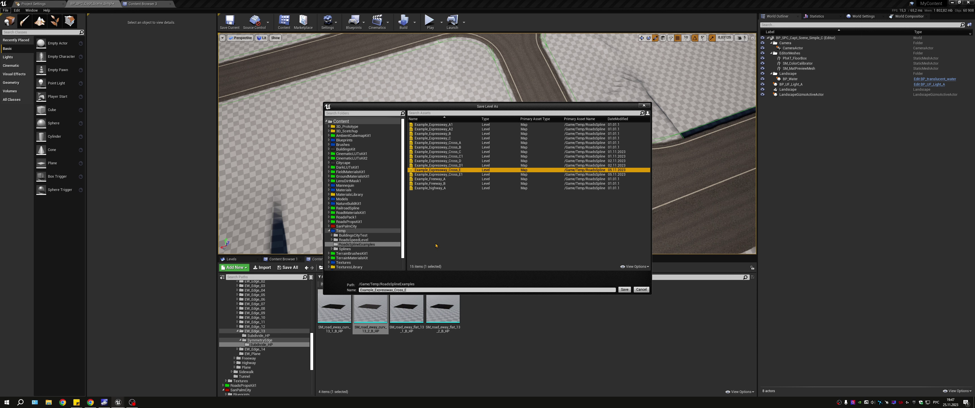
left_click(422, 290)
key("BackSpace")
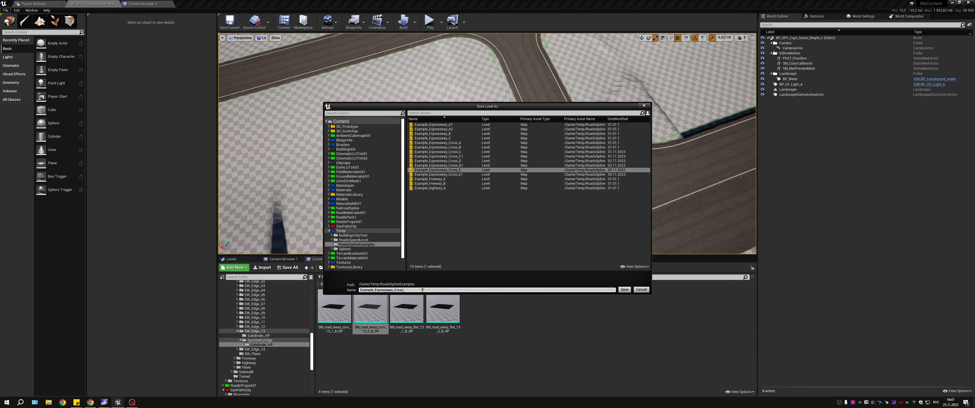
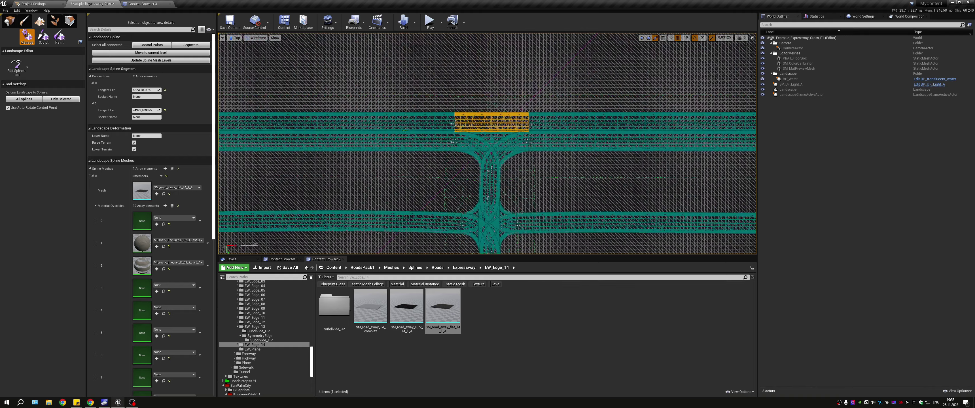
In Lit view, nudge the junction road's control point down so its Location Y reads 24066.9.
left_click(151, 45)
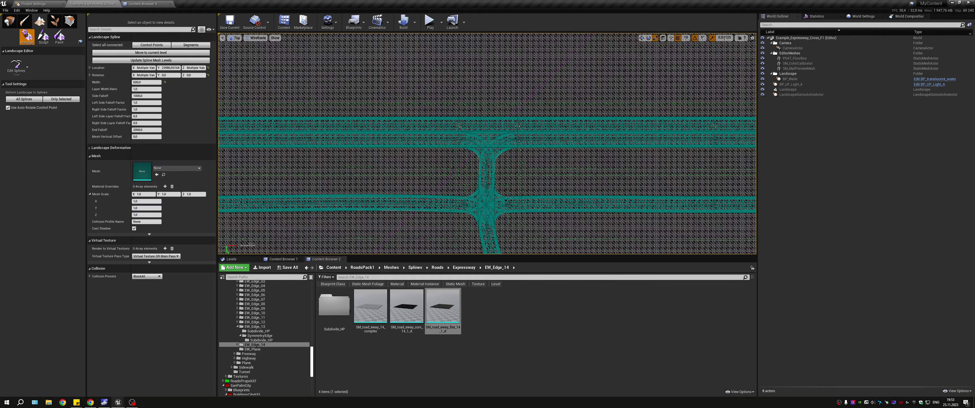
scroll(462, 132, "up", 3)
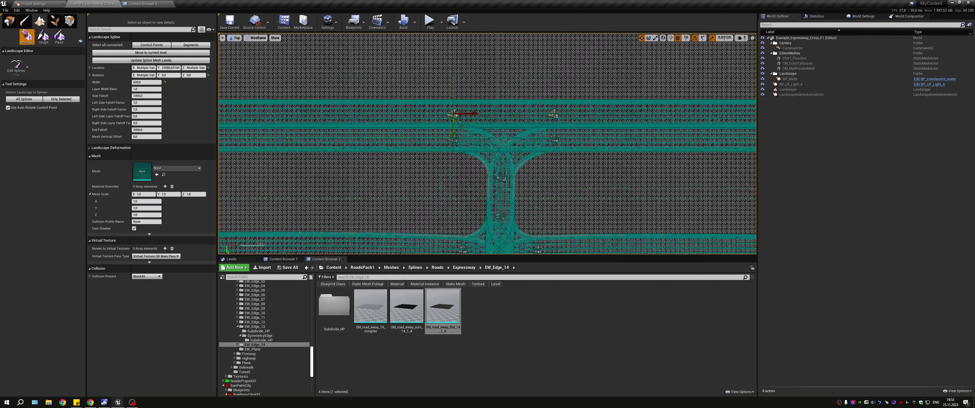
scroll(462, 132, "up", 3)
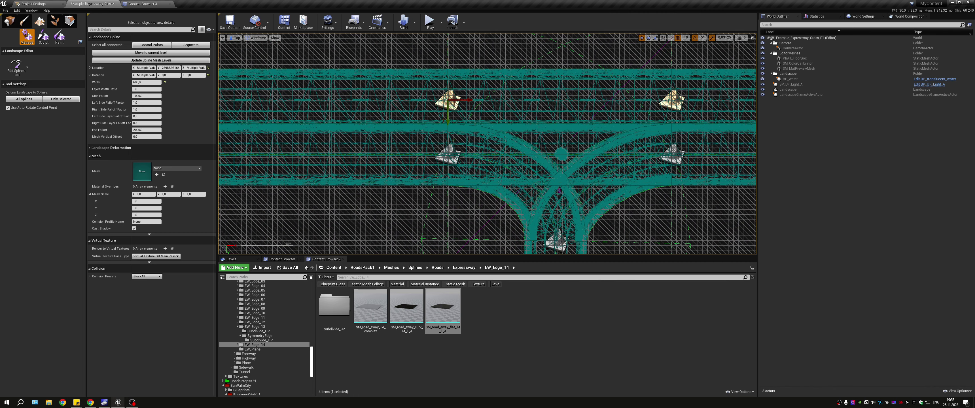
key("alt+4")
scroll(446, 113, "up", 2)
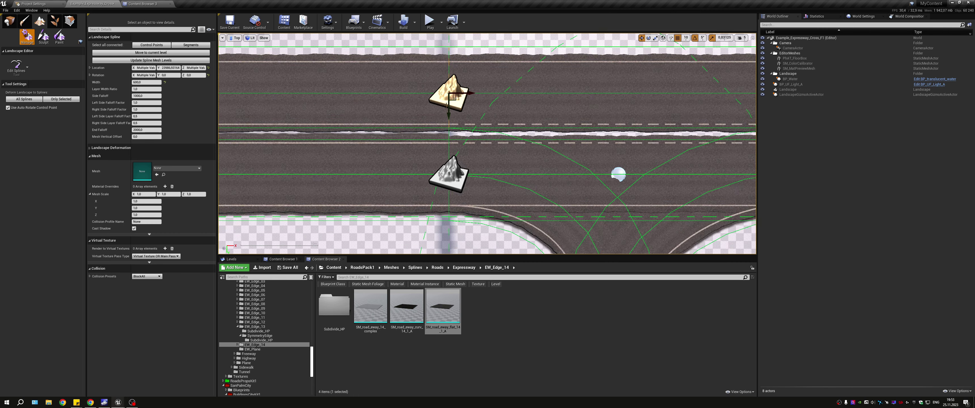
scroll(449, 109, "up", 2)
left_click_drag(451, 109, 450, 117)
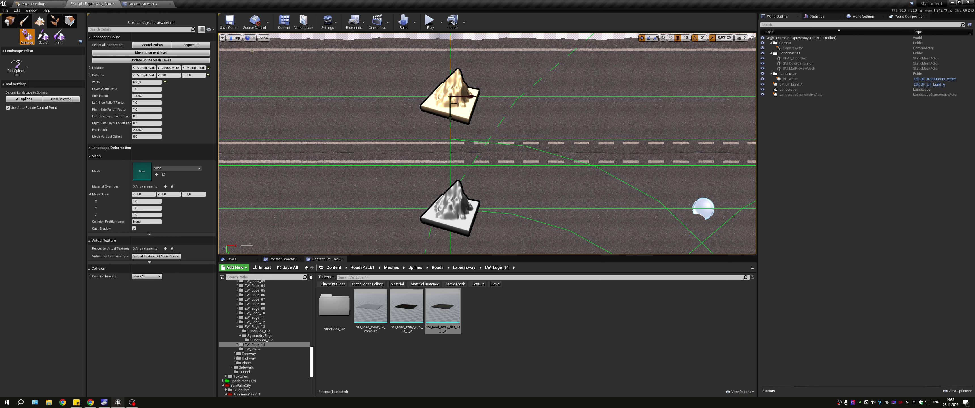
In perspective view, assign SM_road_eway_flat_12_2_A from EW_Edge_12 as the single junction segment's mesh.
left_click(238, 38)
left_click(245, 50)
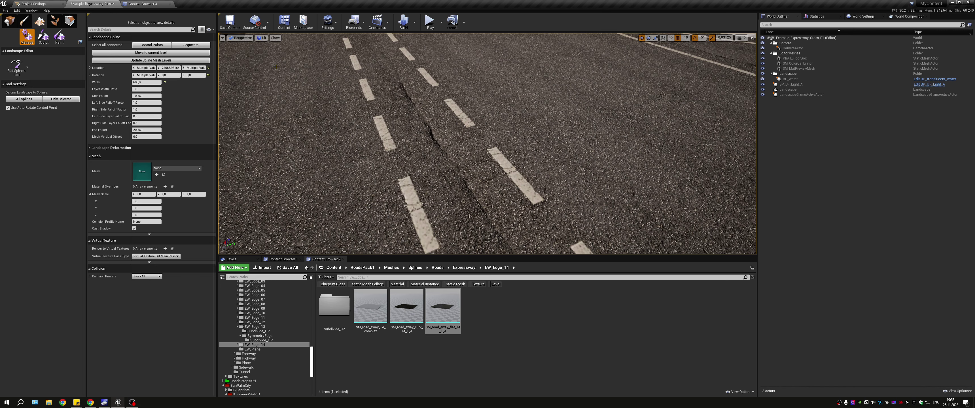
left_click_drag(371, 96, 371, 96)
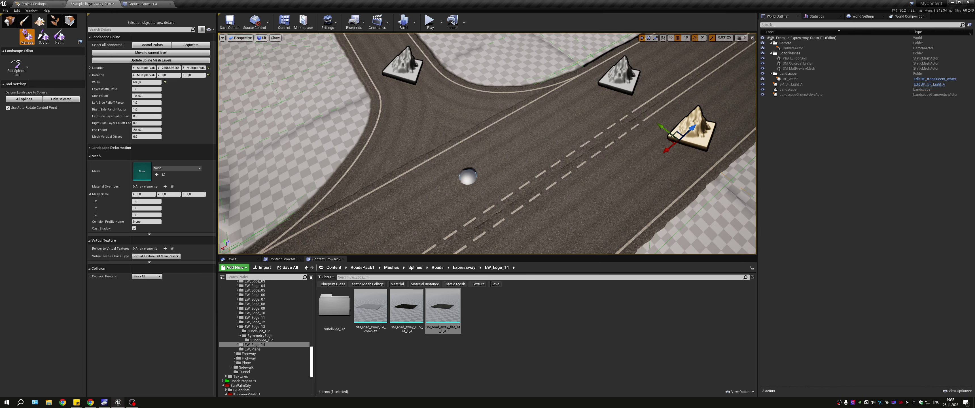
left_click(191, 45)
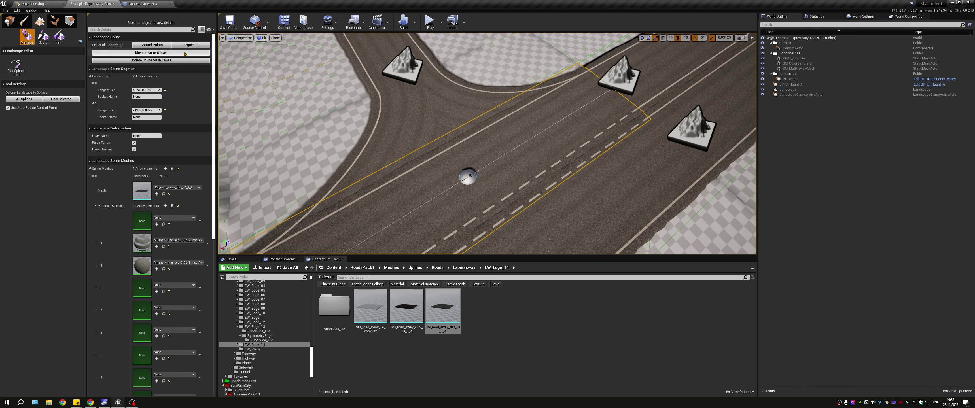
left_click(255, 322)
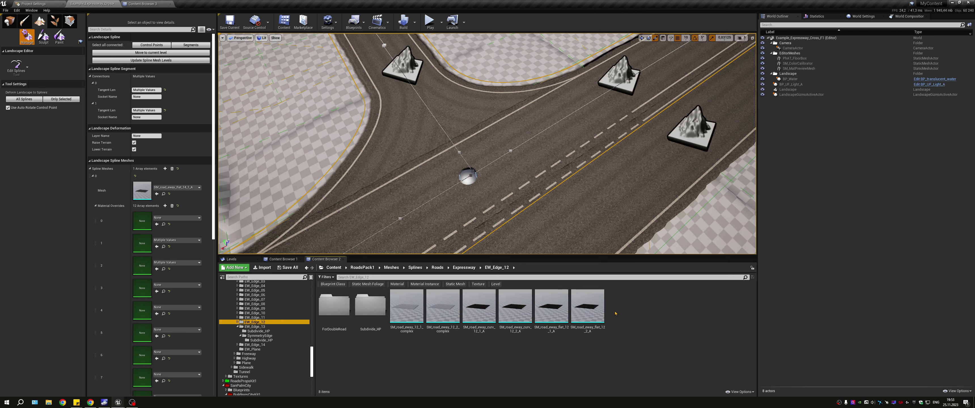
left_click_drag(588, 306, 140, 192)
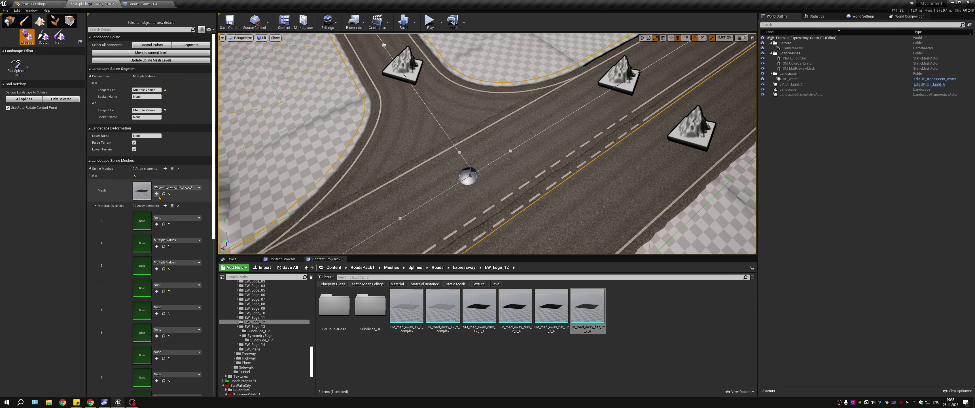
left_click(430, 202)
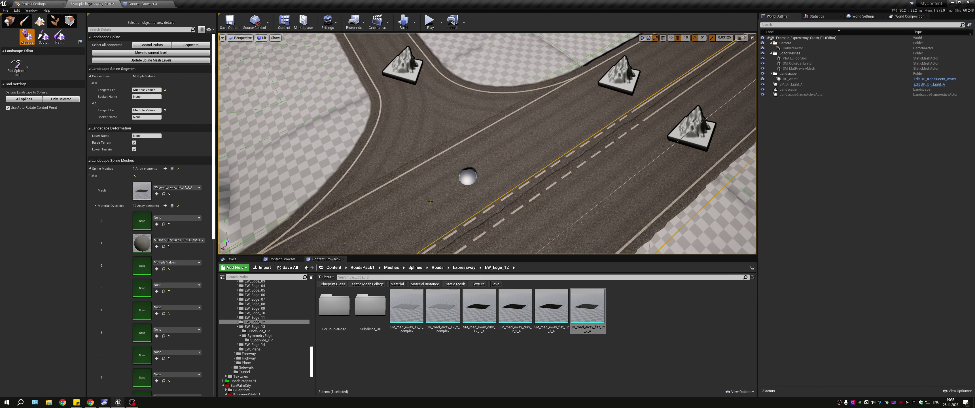
left_click(588, 307)
left_click(157, 194)
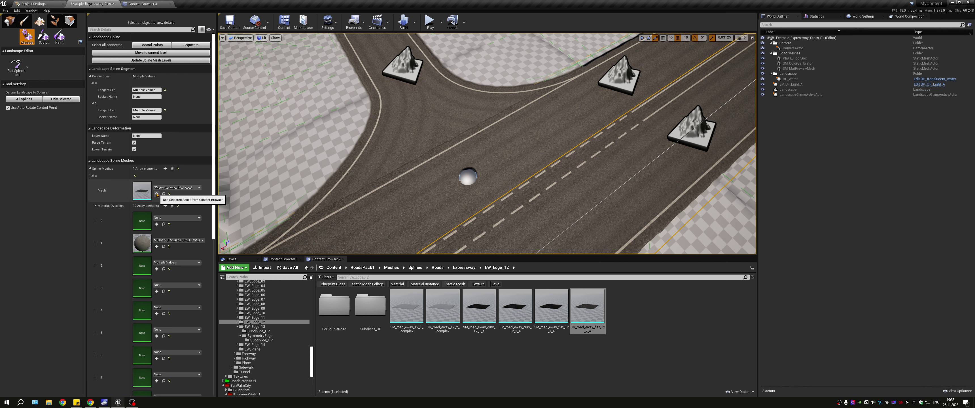
left_click(9, 21)
mouse_move(416, 151)
right_mouse_down()
mouse_move(492, 151)
mouse_move(435, 171)
mouse_move(485, 140)
right_mouse_up()
Select the road segments and browse to Materials > Decals > Marking > Set_D > Decal.
left_click(40, 21)
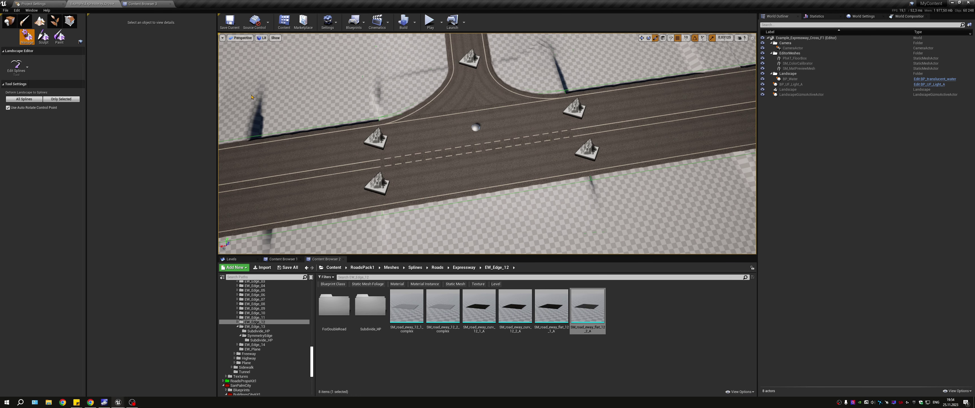
left_click(432, 158)
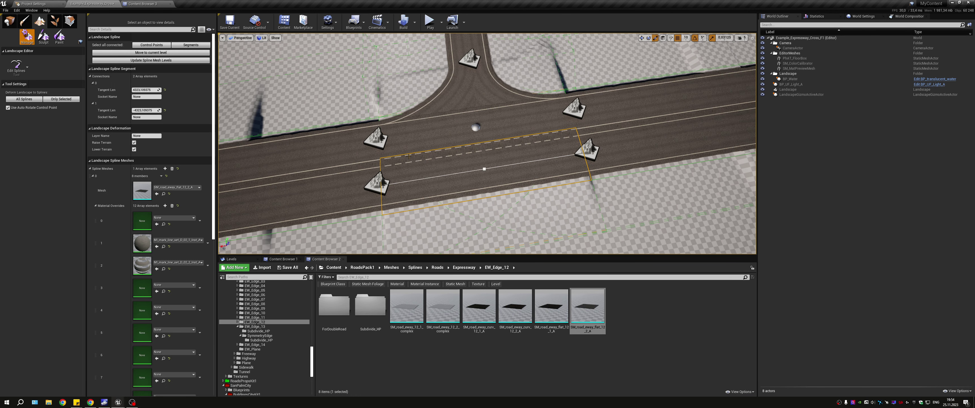
left_click(299, 197)
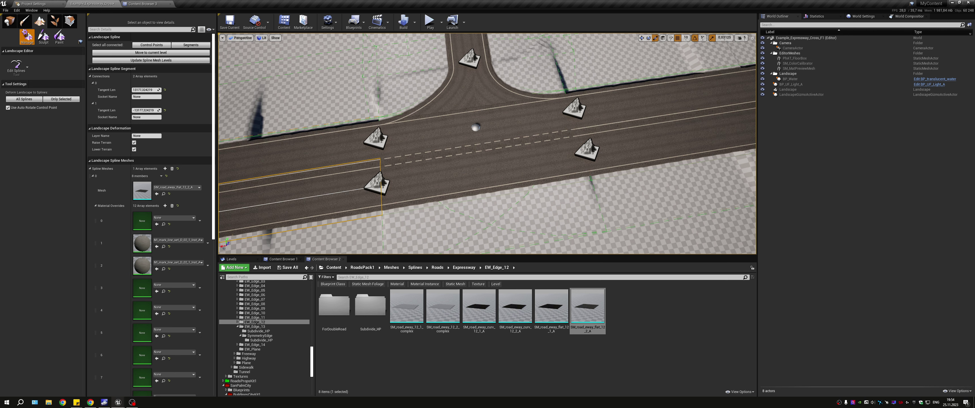
right_click_drag(299, 197, 299, 197)
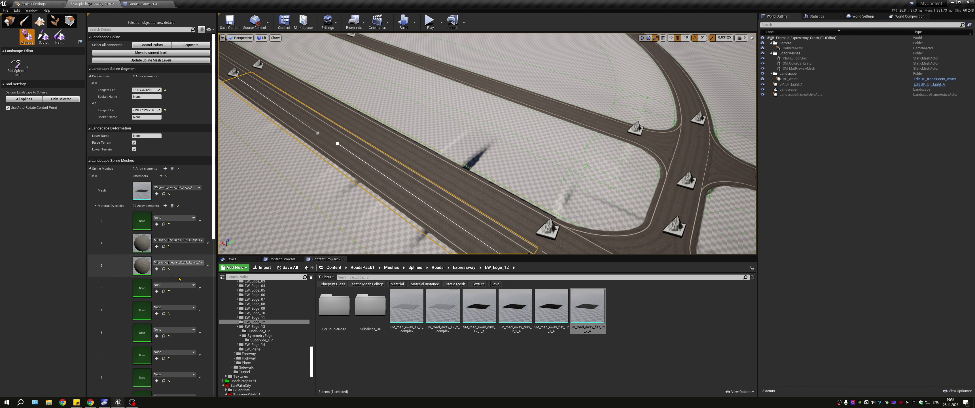
left_click(362, 268)
double_click(479, 309)
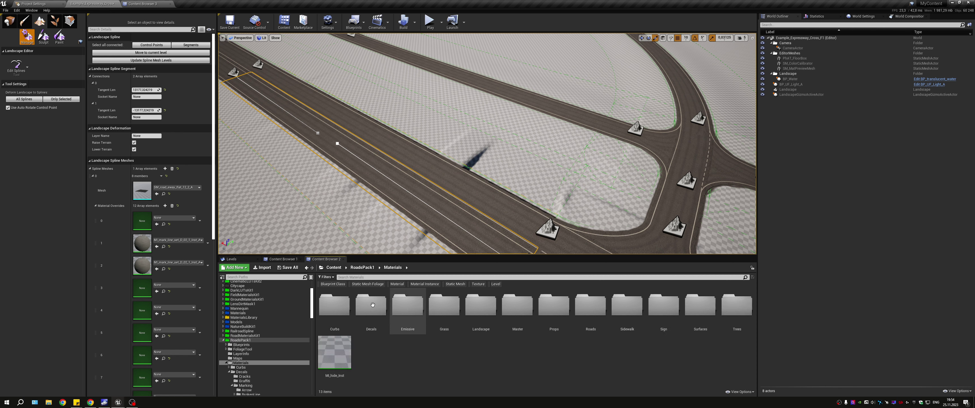
double_click(370, 304)
double_click(400, 310)
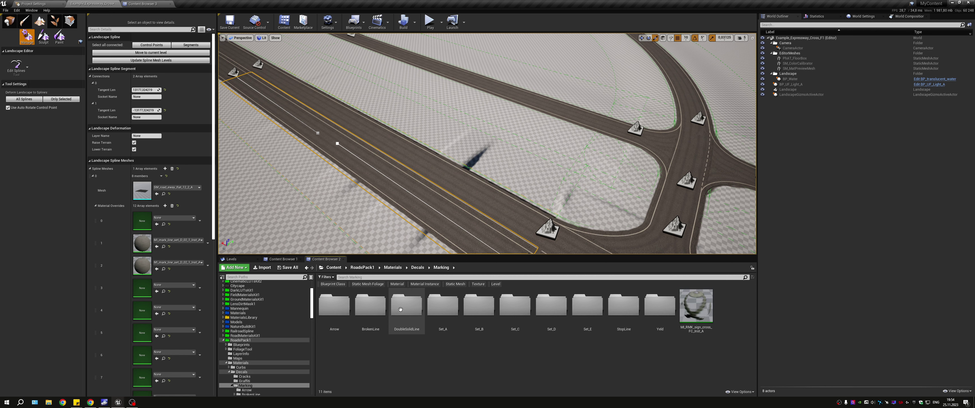
double_click(552, 307)
double_click(335, 305)
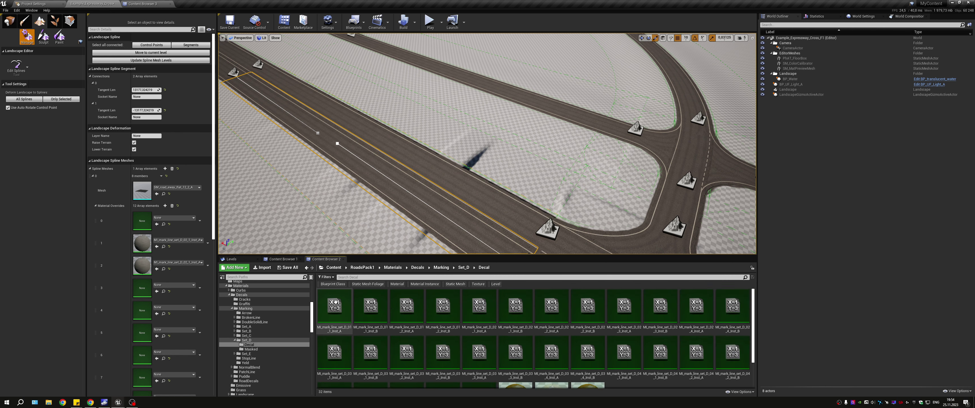
Put MI_mark_line_set_D_02_4_Inst_A and MI_mark_line_set_D_04_2_Inst_A into two segments' Material Override 4.
left_click(696, 321)
left_click(157, 314)
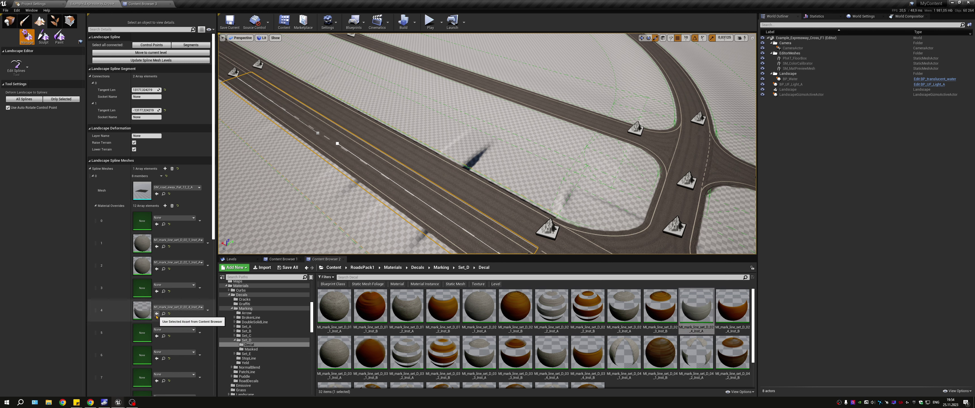
left_click(431, 171)
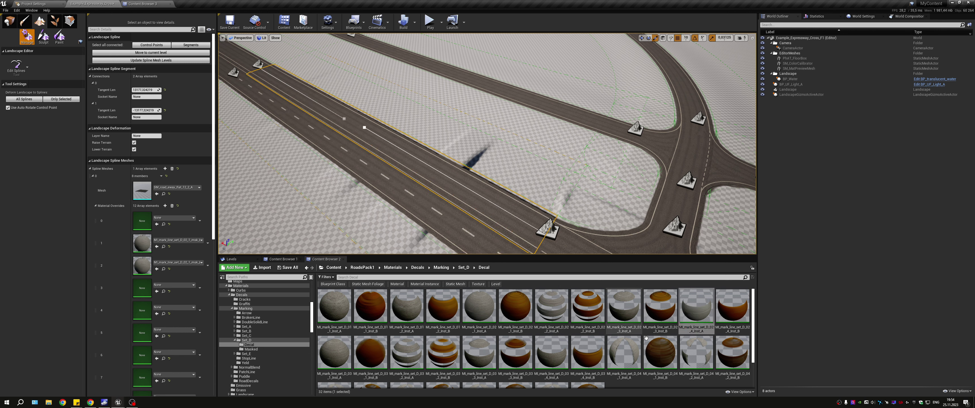
left_click_drag(696, 352, 171, 310)
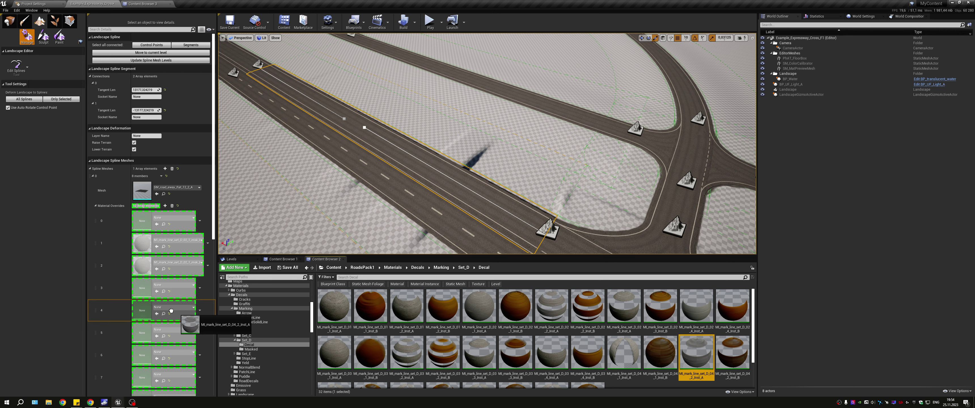
mouse_move(324, 205)
right_mouse_down()
mouse_move(371, 212)
mouse_move(318, 201)
right_mouse_up()
left_click(324, 205)
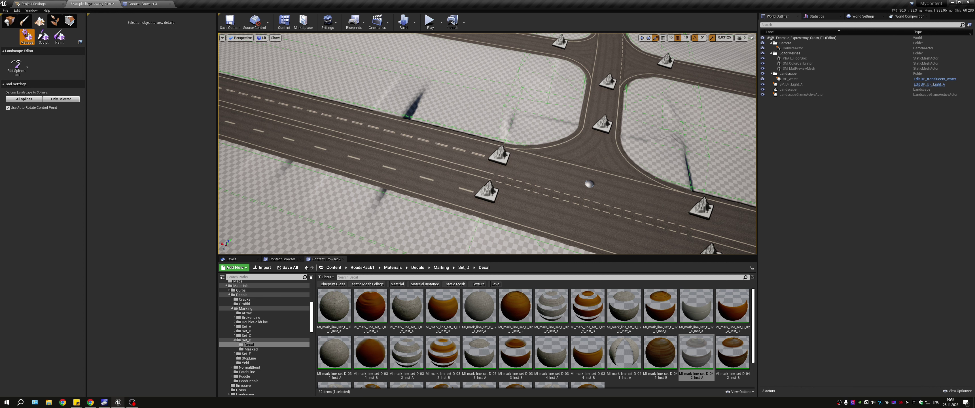
Assign MI_mark_line_set_D_03_4_Inst_A to override 4 on three consecutive road segments.
left_click(384, 133)
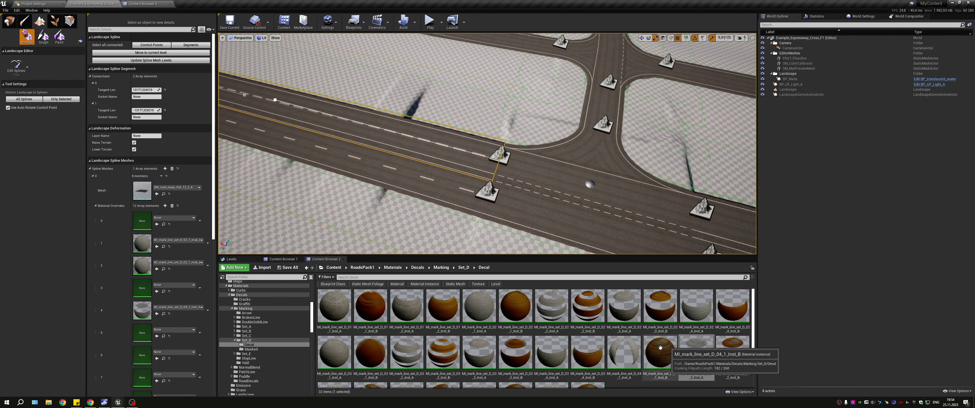
left_click_drag(552, 352, 149, 312)
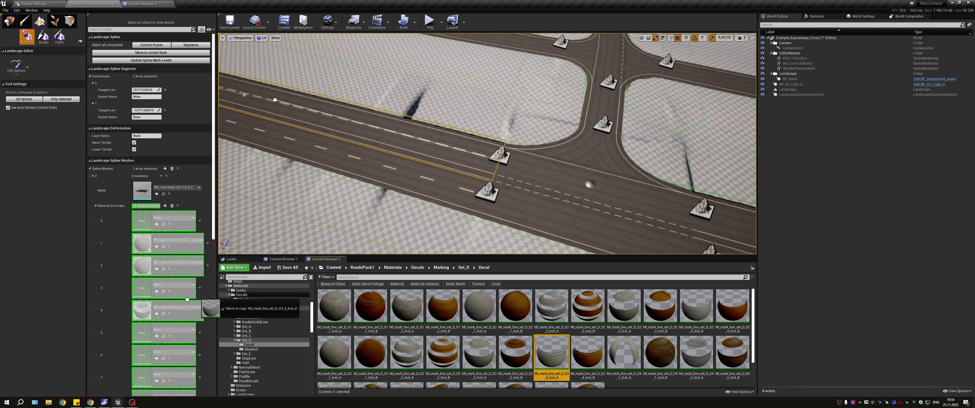
mouse_move(488, 144)
right_mouse_down()
mouse_move(474, 140)
mouse_move(540, 118)
right_mouse_up()
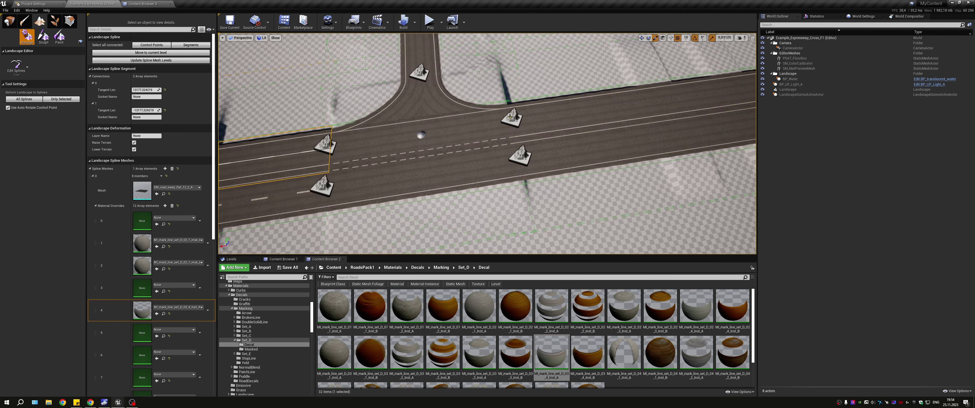
left_click(540, 119)
left_click_drag(555, 352, 143, 312)
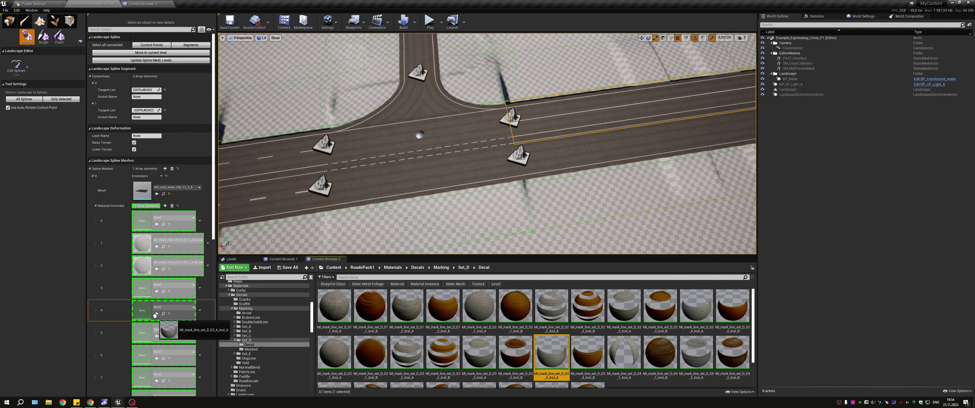
left_click(535, 181)
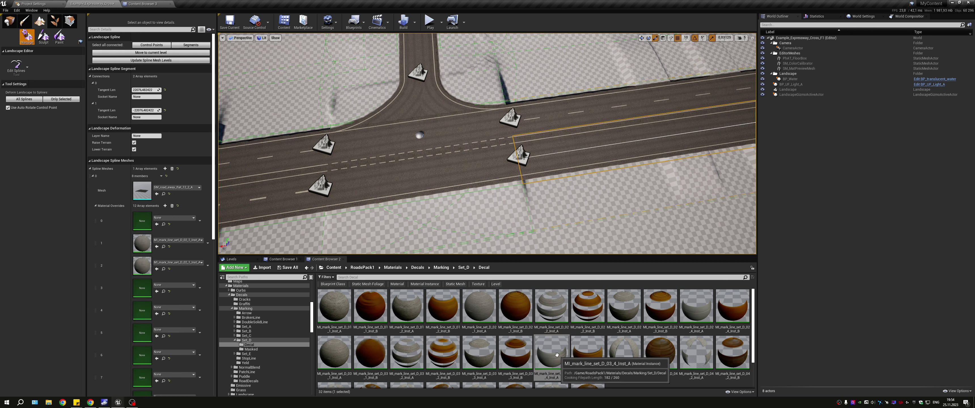
left_click_drag(551, 352, 146, 311)
mouse_move(455, 151)
right_mouse_down()
mouse_move(455, 125)
mouse_move(416, 144)
mouse_move(436, 113)
right_mouse_up()
Give two more expressway segments the MI_mark_line_set_D_03_4_Inst_A override 4 marking.
left_click(322, 147)
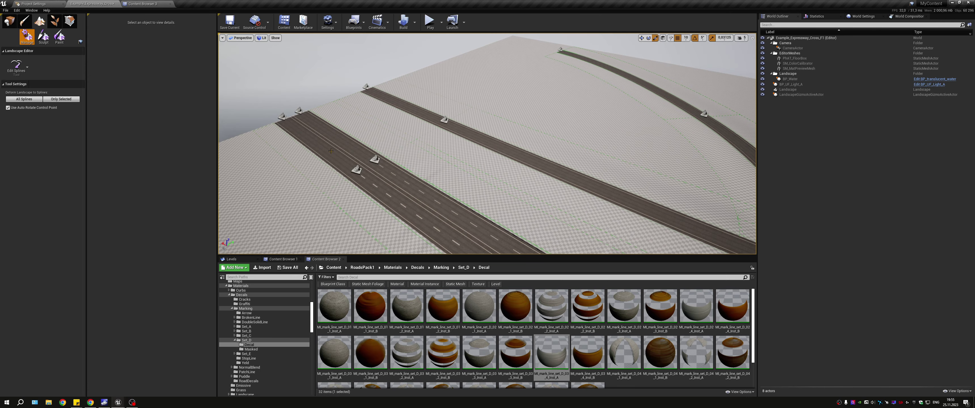
left_click_drag(552, 353, 144, 307)
left_click(343, 145)
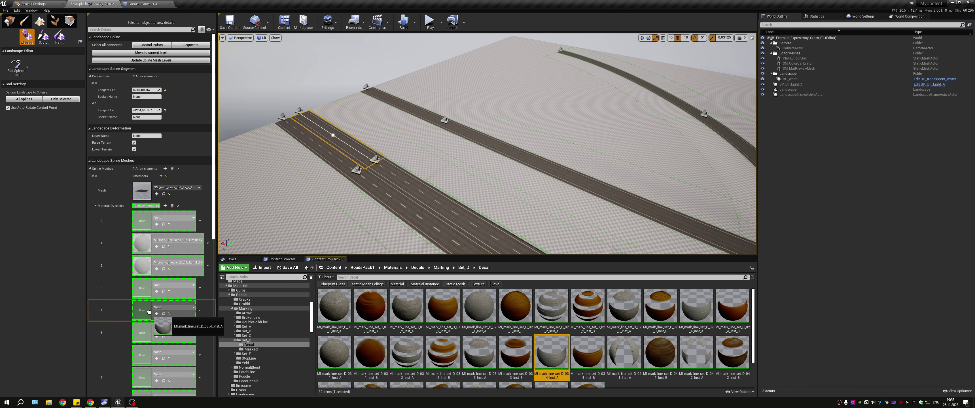
left_click_drag(560, 353, 151, 311)
left_click_drag(489, 151, 489, 136)
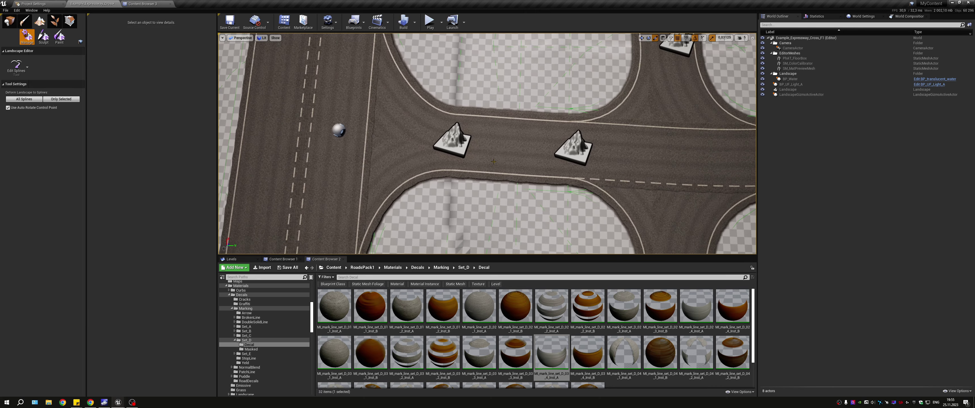
Try D_02_2, D_03_4, then D_03_2 markings on the segment between the junction markers.
left_click(526, 147)
left_click_drag(535, 312, 143, 305)
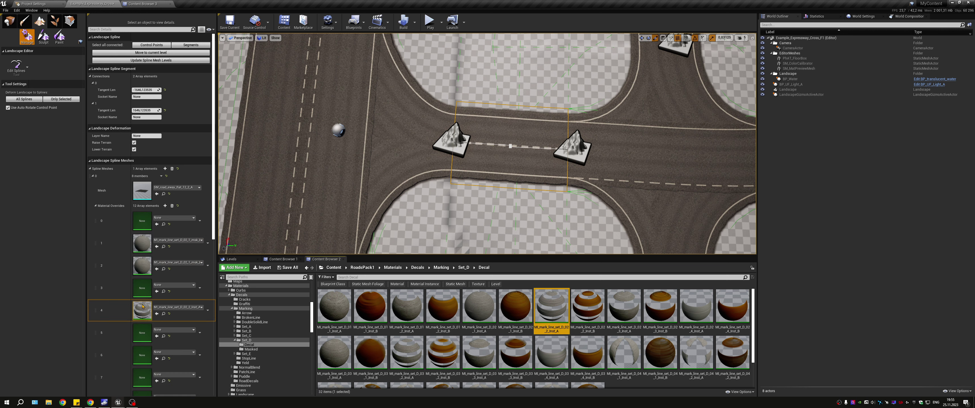
key("f")
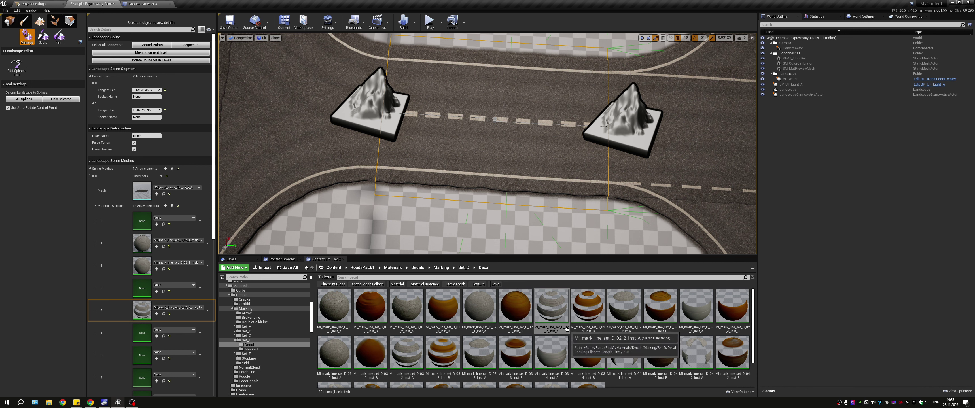
scroll(587, 341, "down", 1)
left_click_drag(552, 316, 143, 312)
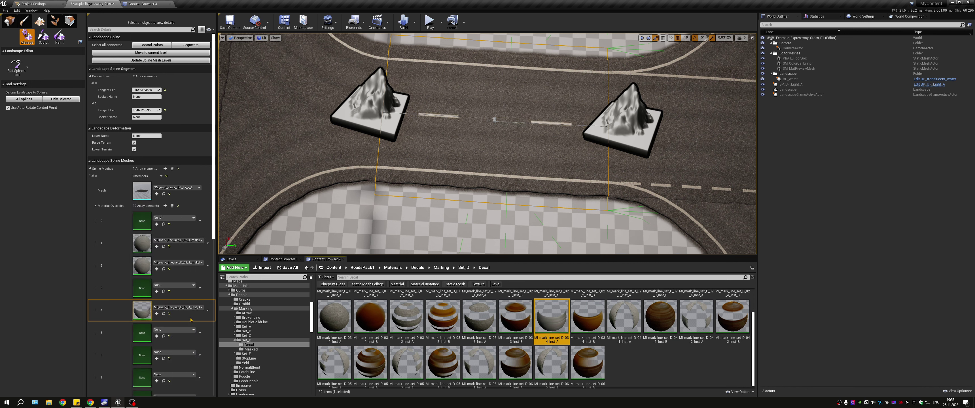
left_click_drag(407, 317, 148, 309)
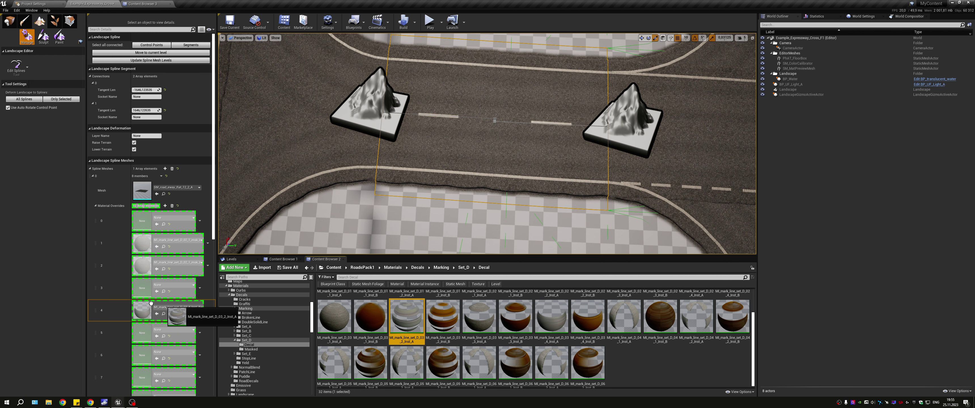
left_click(483, 220)
scroll(484, 221, "down", 5)
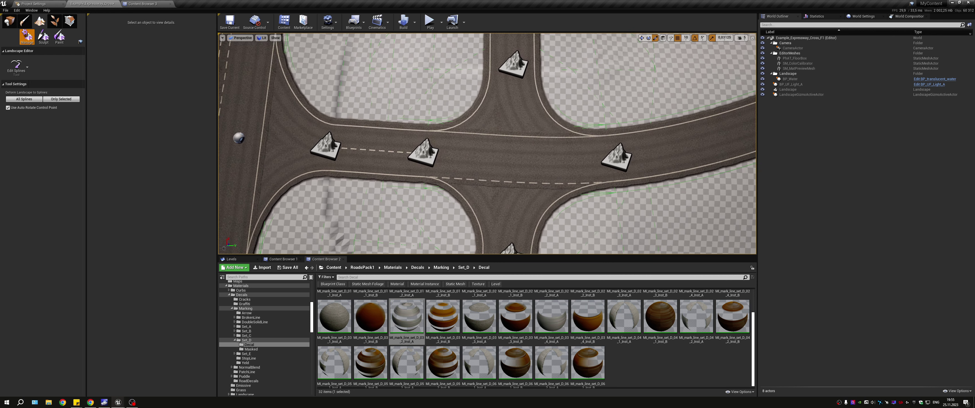
scroll(487, 144, "up", 2)
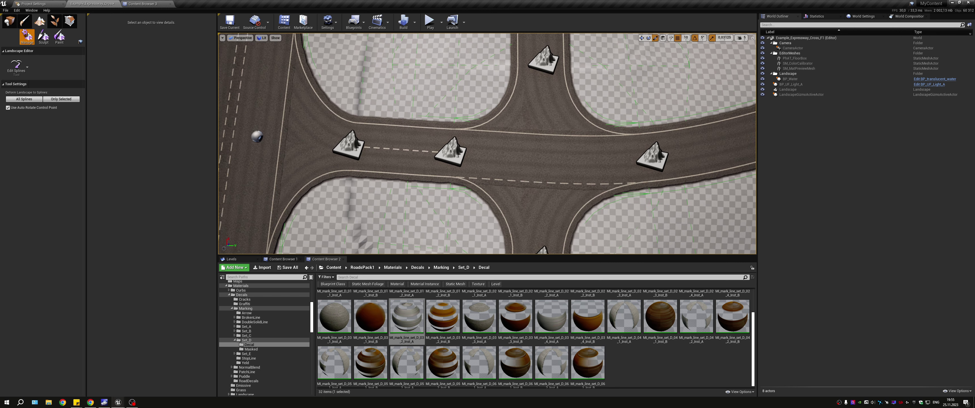
scroll(435, 166, "up", 2)
Give the short junction segment, the curved segment and a T-junction segment MI_mark_line_set_D_03_1_Inst_A.
left_click(400, 146)
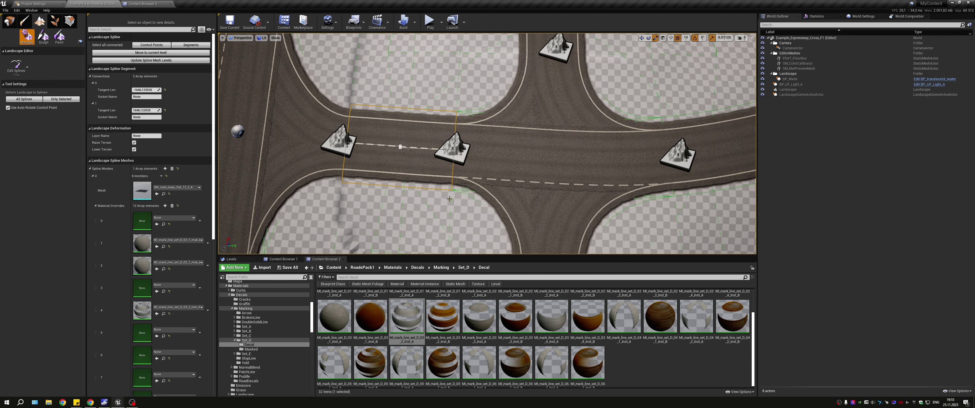
scroll(595, 345, "up", 2)
left_click_drag(334, 352, 136, 305)
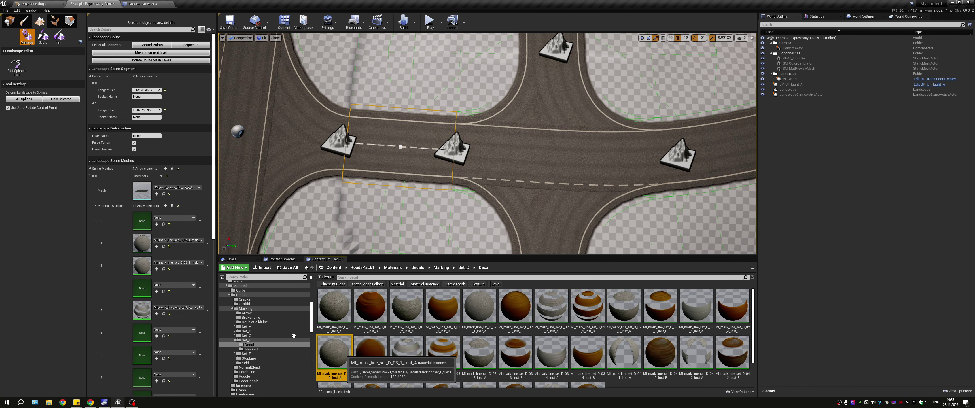
left_click(440, 243)
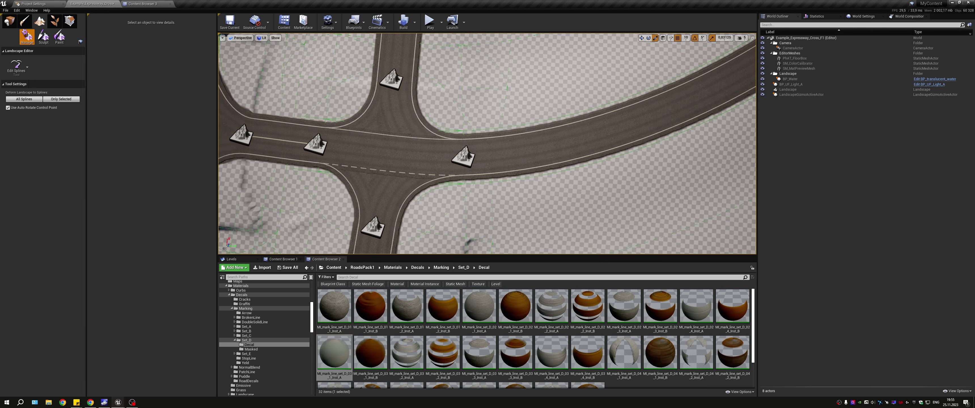
left_click_drag(440, 242, 417, 227)
left_click(504, 169)
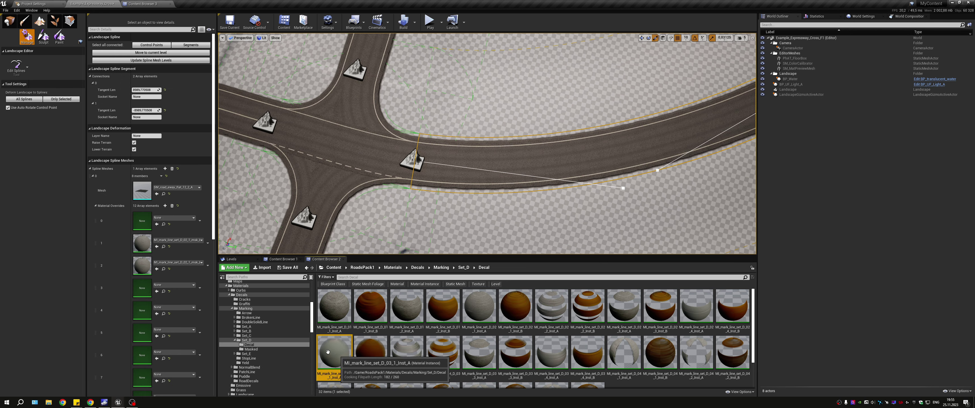
left_click_drag(328, 352, 154, 314)
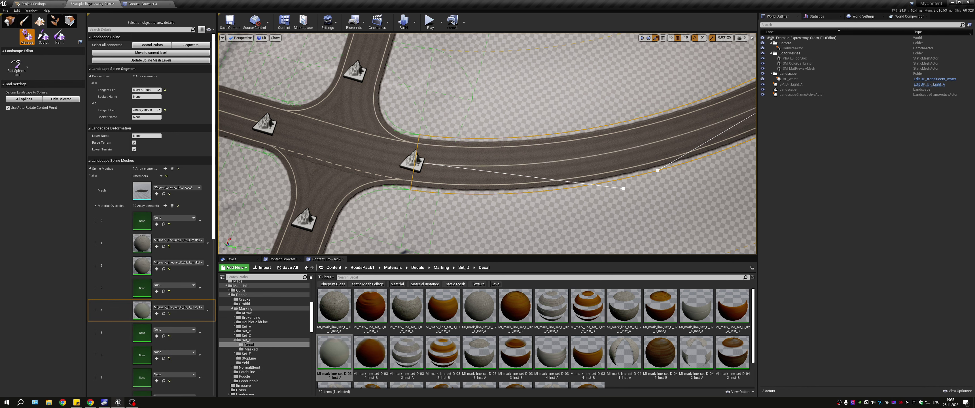
right_click_drag(419, 160, 578, 139)
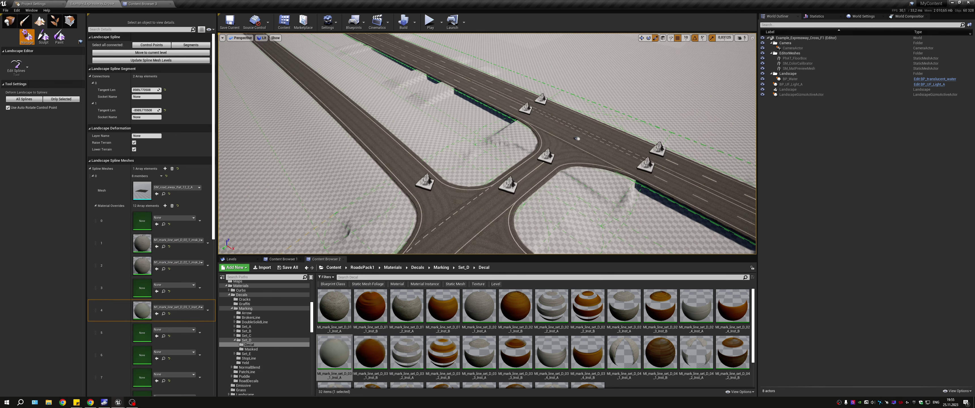
right_click_drag(461, 201, 461, 200)
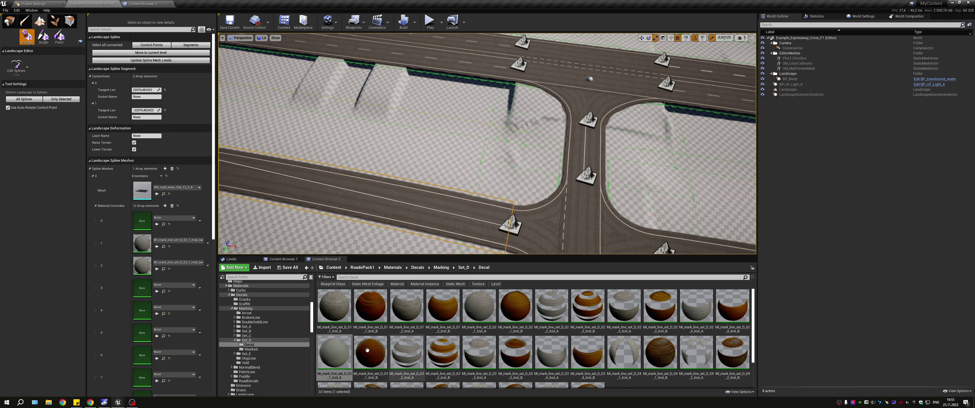
left_click_drag(334, 352, 142, 310)
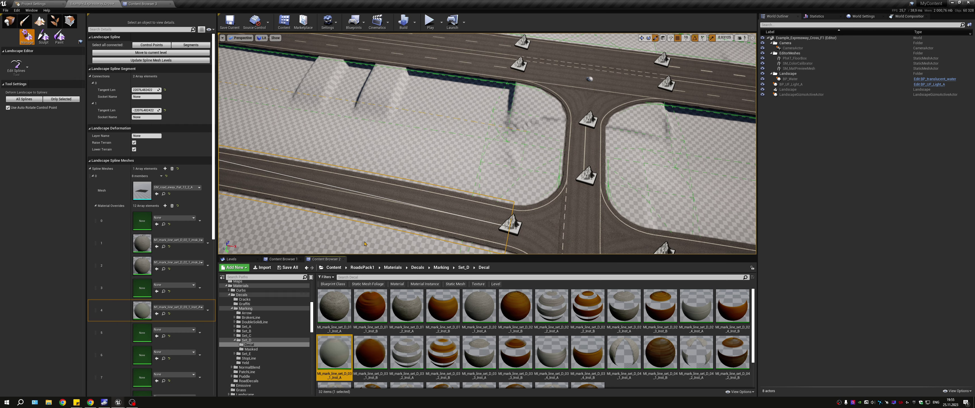
Apply MI_mark_line_set_D_03_1_Inst_A to the next junction segment and the expressway segment left of it.
right_click_drag(364, 244, 365, 243)
left_click(621, 161)
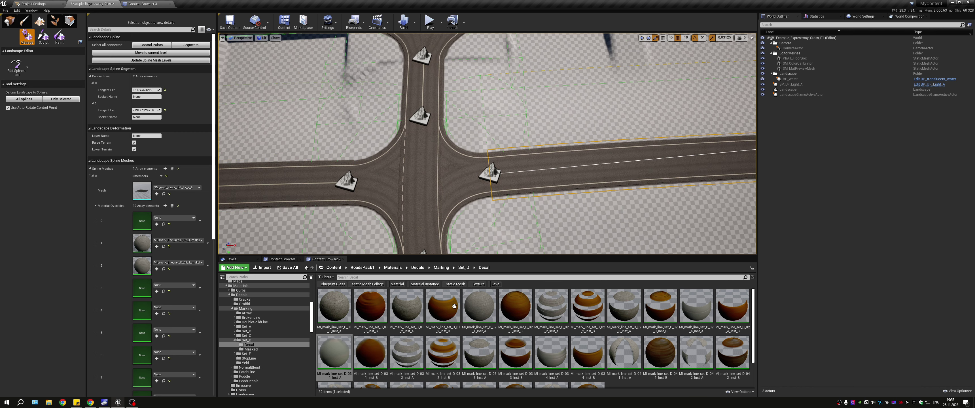
left_click_drag(334, 352, 142, 310)
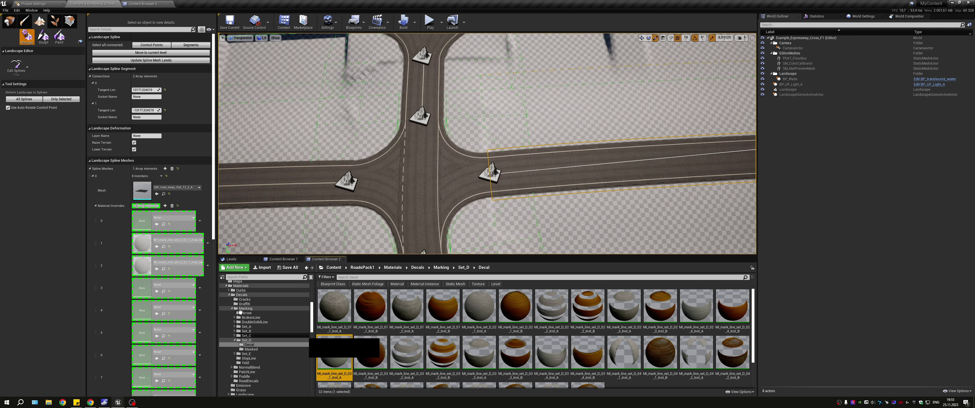
left_click(552, 246)
right_click_drag(551, 247, 552, 247)
left_click(318, 151)
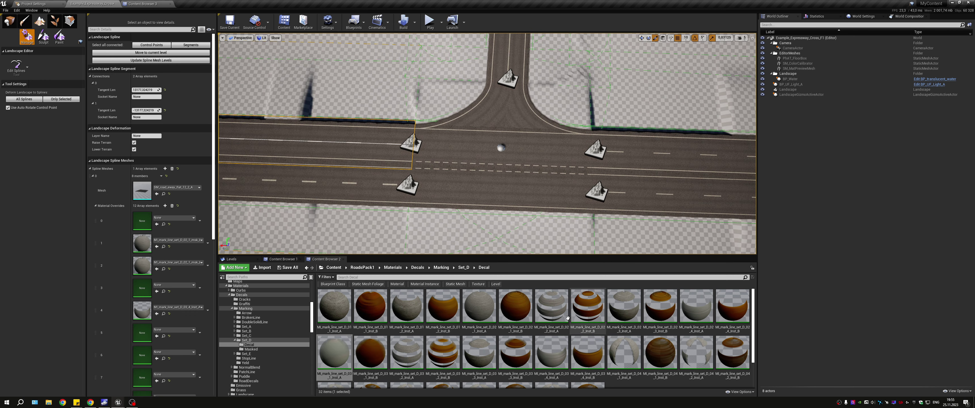
left_click_drag(334, 352, 154, 312)
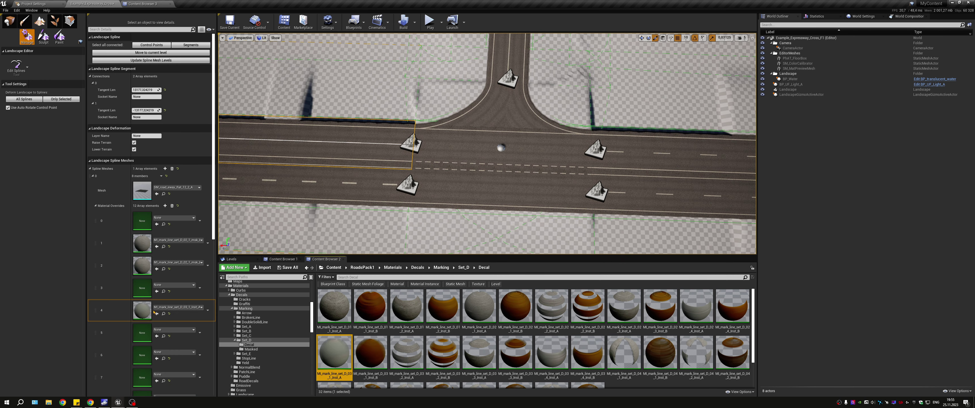
Give the lower-left and right junction segments the MI_mark_line_set_D_03_1_Inst_A marking.
left_click(370, 208)
left_click_drag(334, 352, 149, 314)
left_click(663, 163)
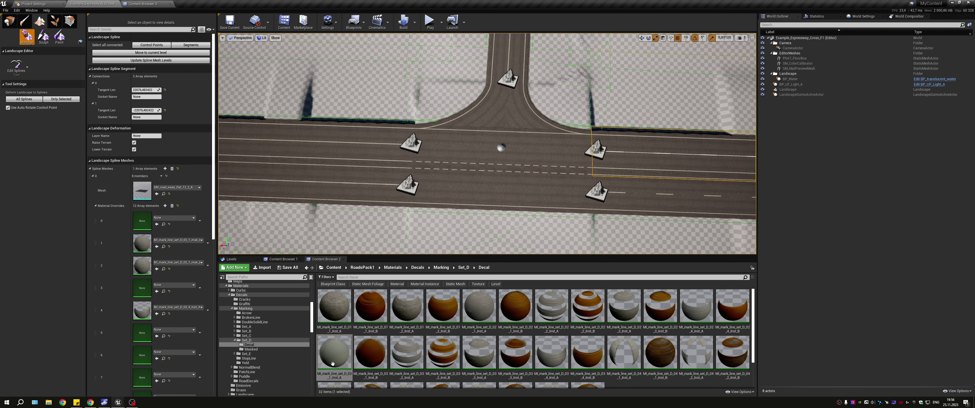
left_click_drag(332, 363, 163, 315)
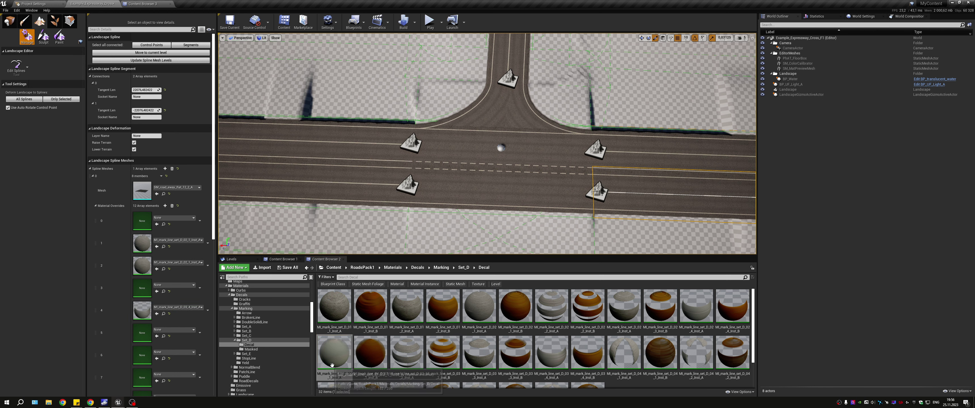
left_click_drag(332, 364, 152, 311)
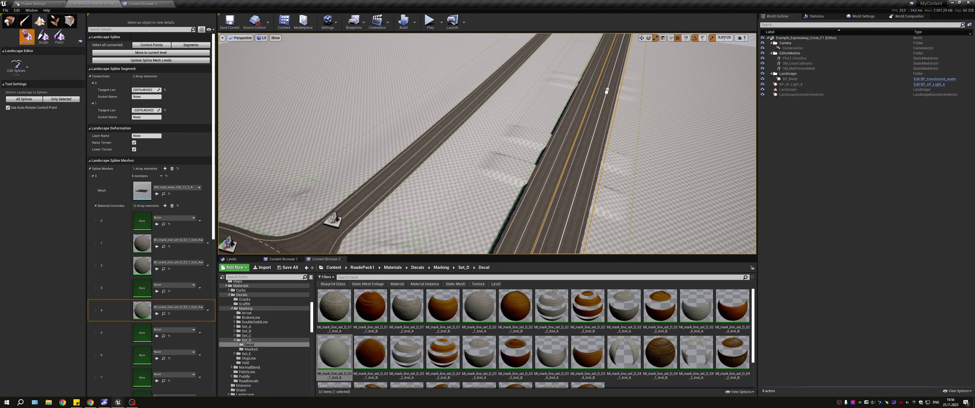
right_click_drag(607, 91, 513, 199)
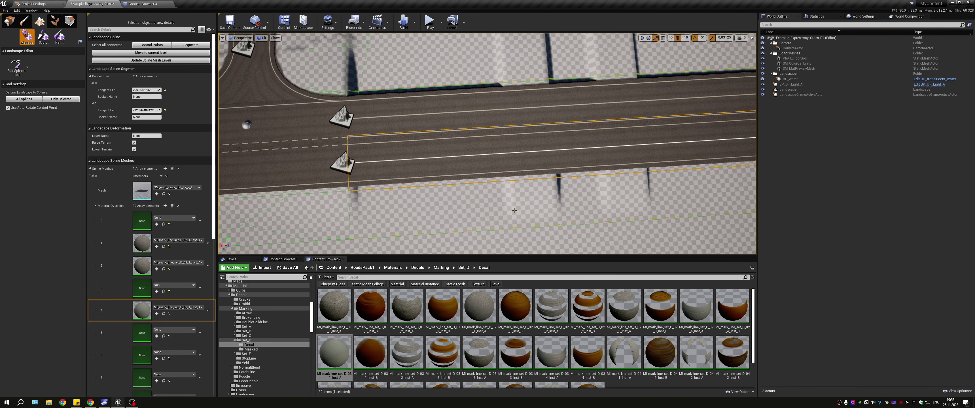
left_click(526, 174)
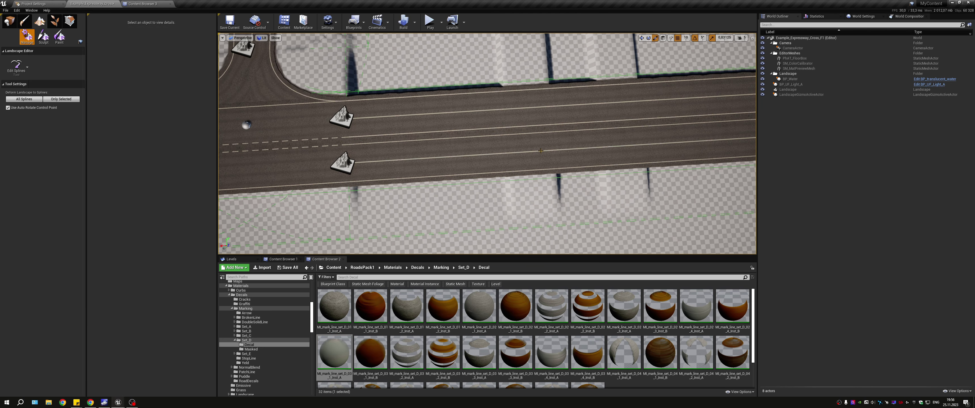
right_click_drag(426, 212, 490, 213)
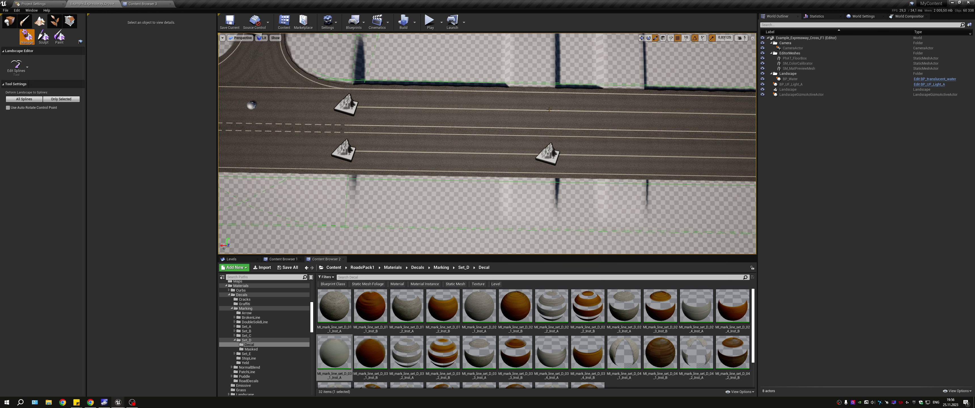
Check two right-side control points' X locations and give the right segment MI_mark_line_set_D_03_3_Inst_A in slot 4.
left_click(547, 114)
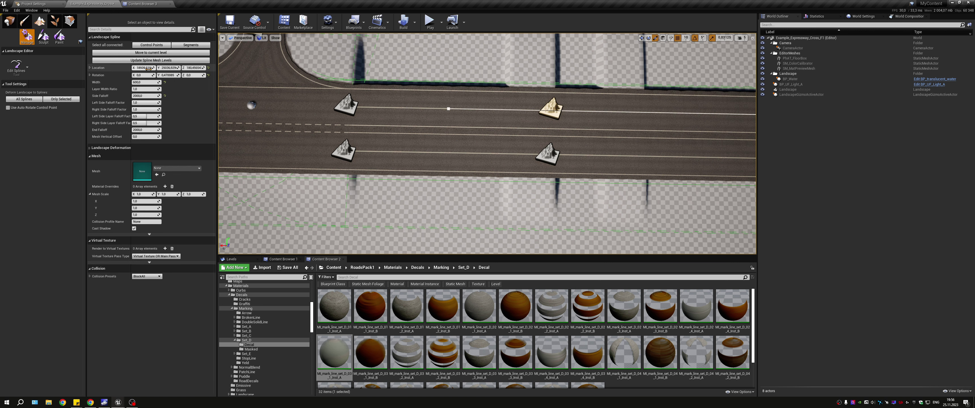
left_click(148, 68)
left_click(553, 153)
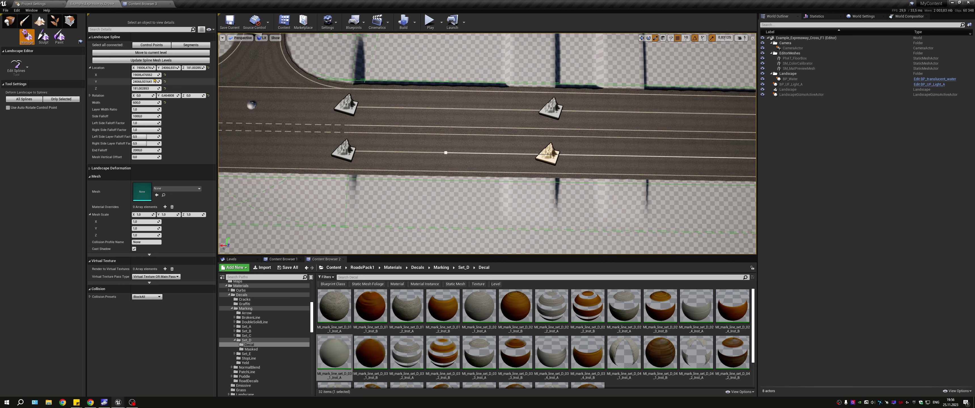
left_click(143, 68)
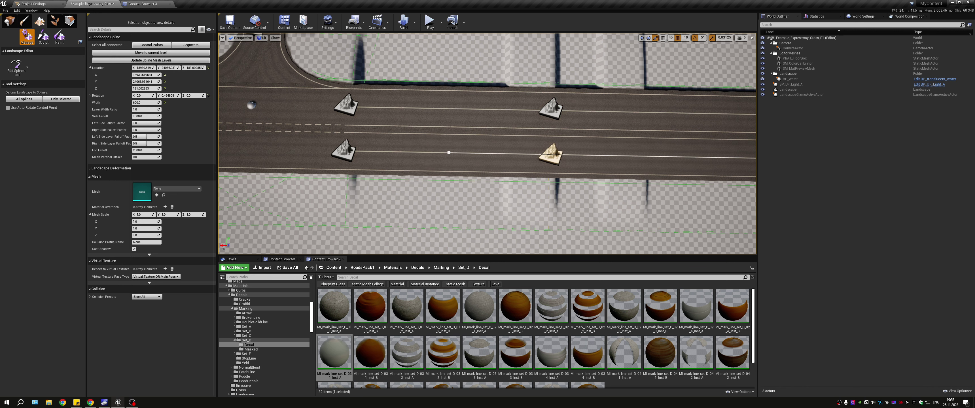
right_click_drag(602, 152, 602, 126)
left_click(602, 126)
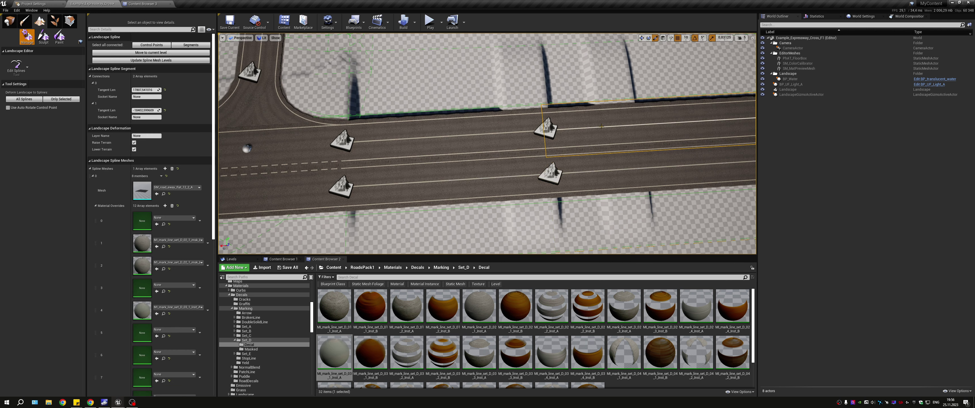
left_click(479, 353)
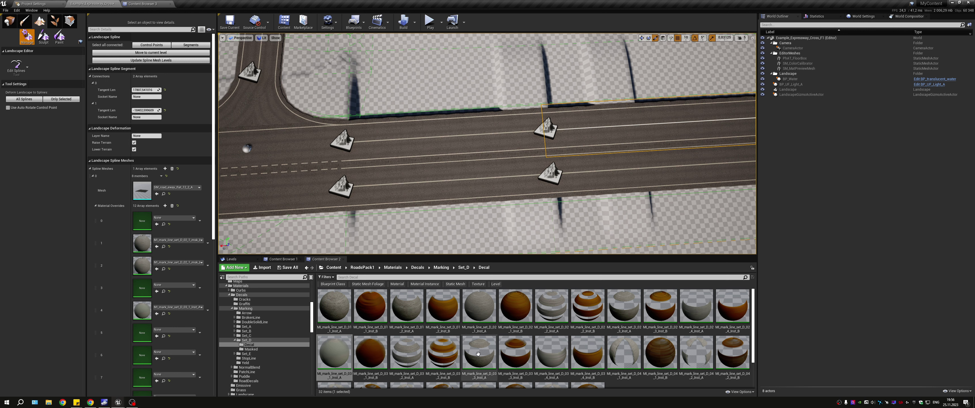
left_click(157, 314)
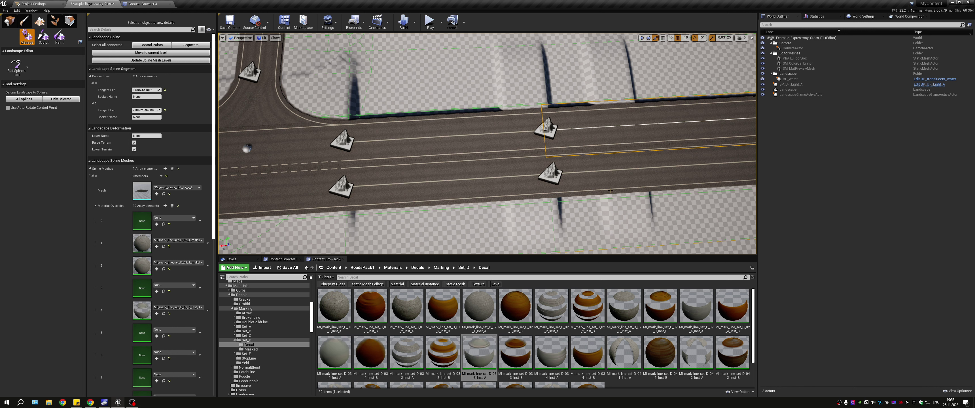
left_click(164, 313)
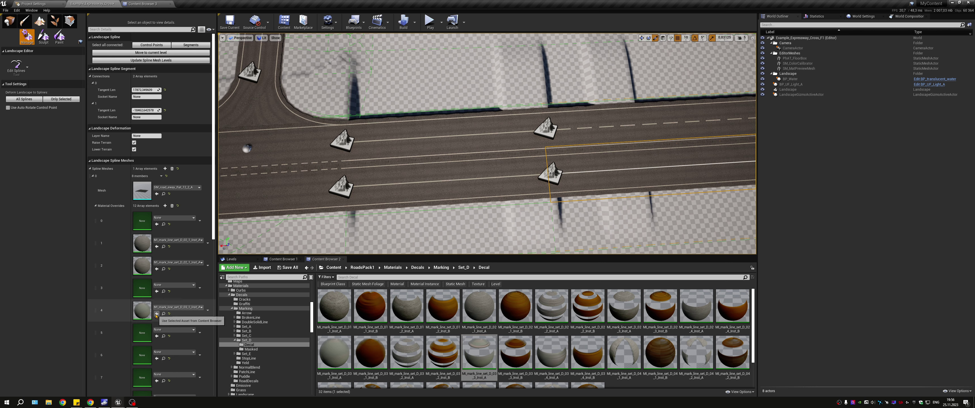
Check the left control points' X locations and assign the marking to the left segment's slot 4.
left_click(417, 159)
mouse_move(417, 159)
right_mouse_down()
mouse_move(417, 114)
mouse_move(576, 221)
mouse_move(539, 247)
right_mouse_up()
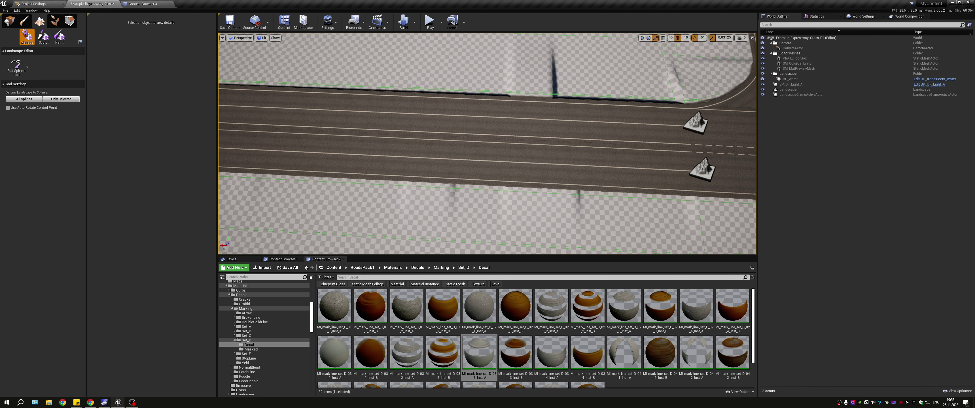
left_click(344, 152)
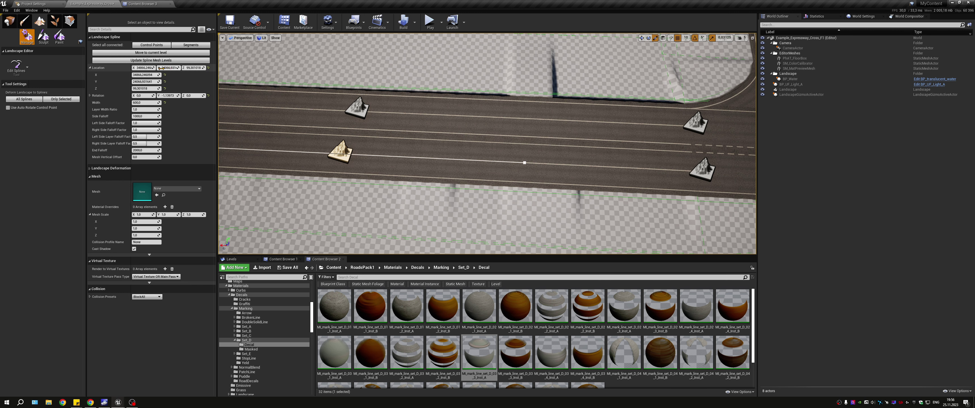
left_click(142, 67)
left_click(355, 110)
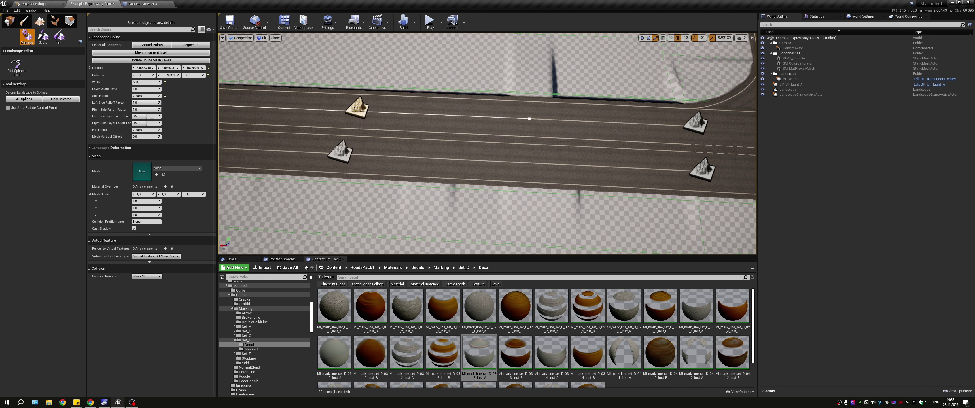
left_click(149, 68)
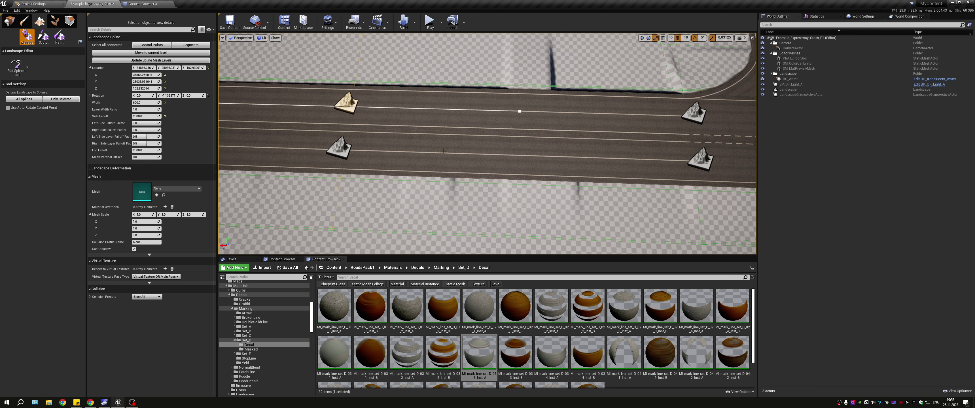
left_click(334, 163)
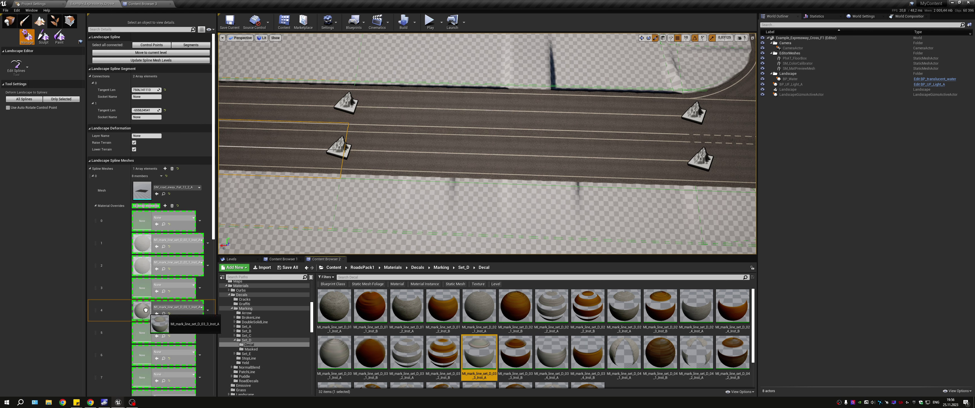
left_click_drag(481, 338, 144, 310)
left_click_drag(489, 328, 144, 309)
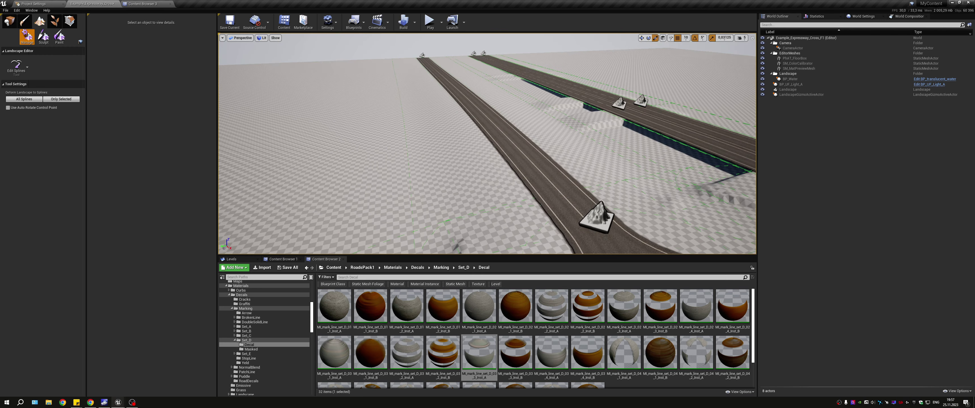
Switch to Place mode, then return to landscape spline editing.
key("shift+1")
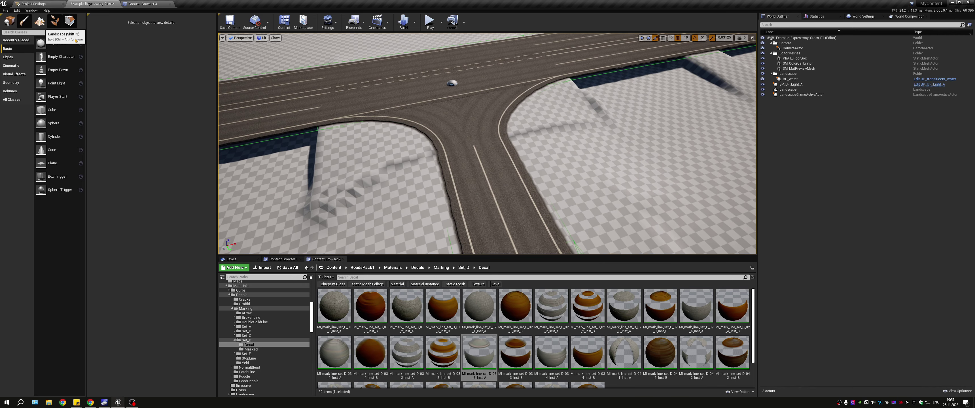
left_click(70, 21)
Preview SM_road_eway at LOD 4 in wireframe, apply the LOD changes and close the mesh editor.
double_click(140, 192)
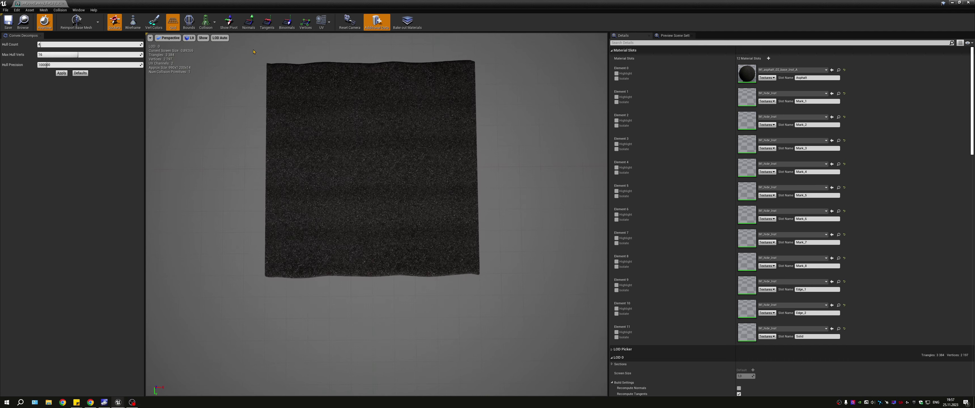
left_click(226, 39)
left_click(224, 83)
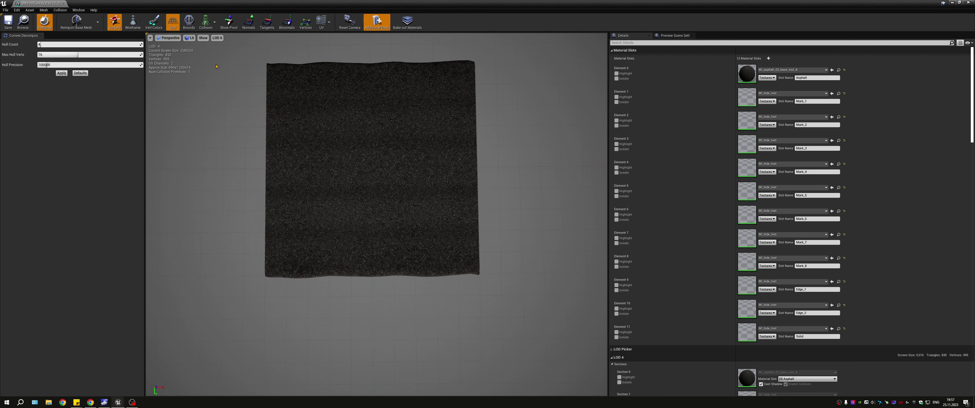
key("alt+2")
right_click_drag(299, 100, 319, 68)
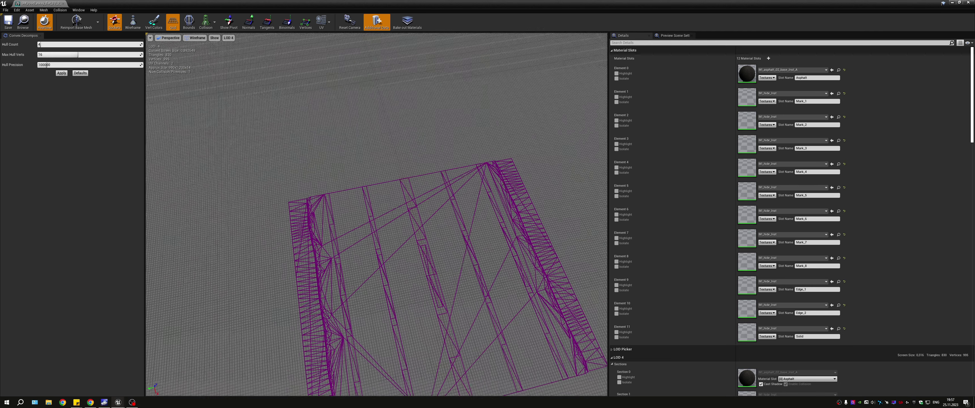
scroll(729, 312, "down", 10)
scroll(730, 312, "down", 5)
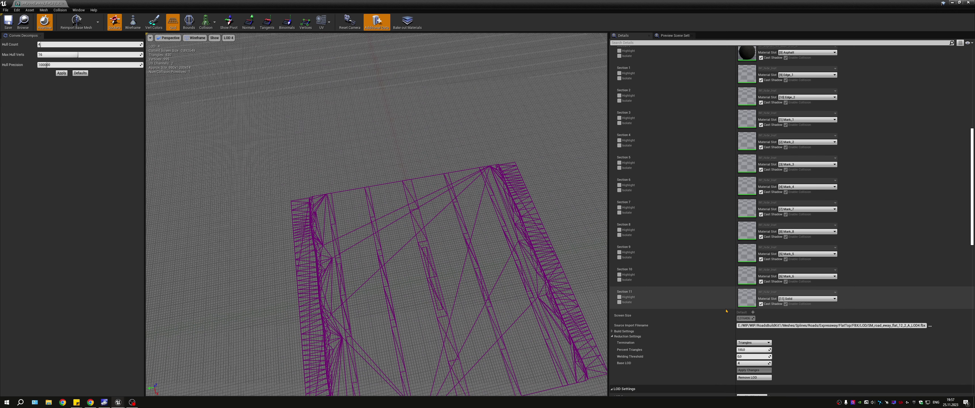
scroll(729, 312, "down", 5)
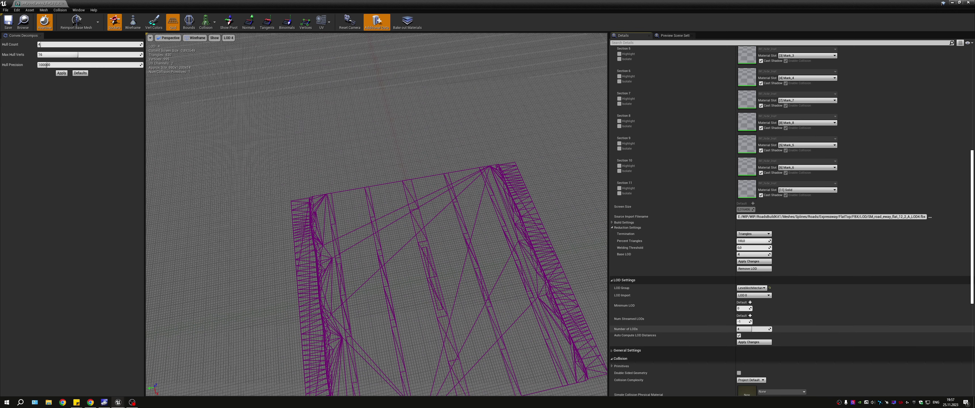
left_click(755, 342)
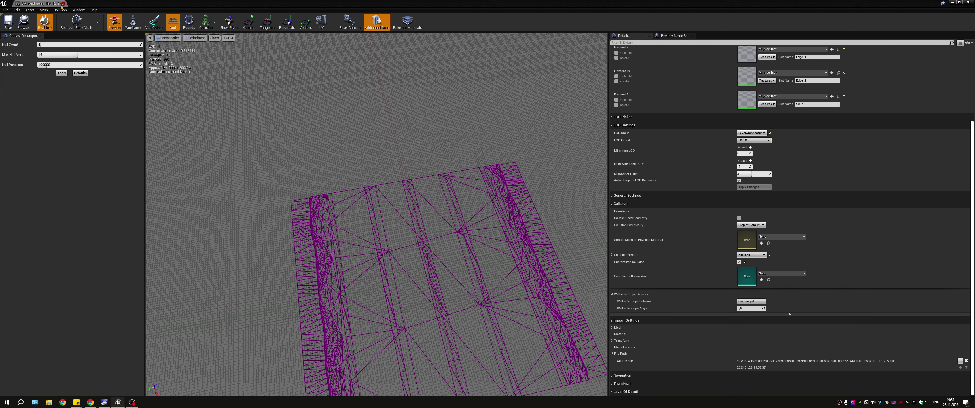
left_click(63, 4)
mouse_move(457, 137)
right_mouse_down()
mouse_move(435, 95)
mouse_move(443, 57)
right_mouse_up()
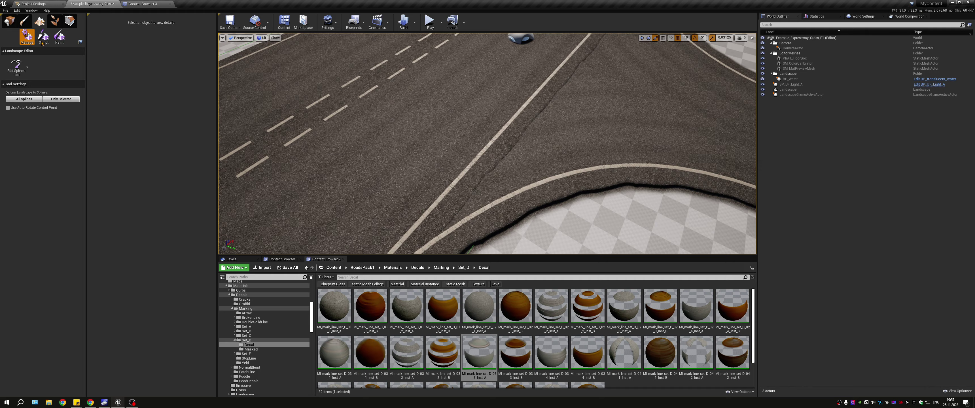
Switch to Place mode and fly the view up over the curved road junction.
left_click(11, 22)
right_click_drag(473, 152, 473, 144)
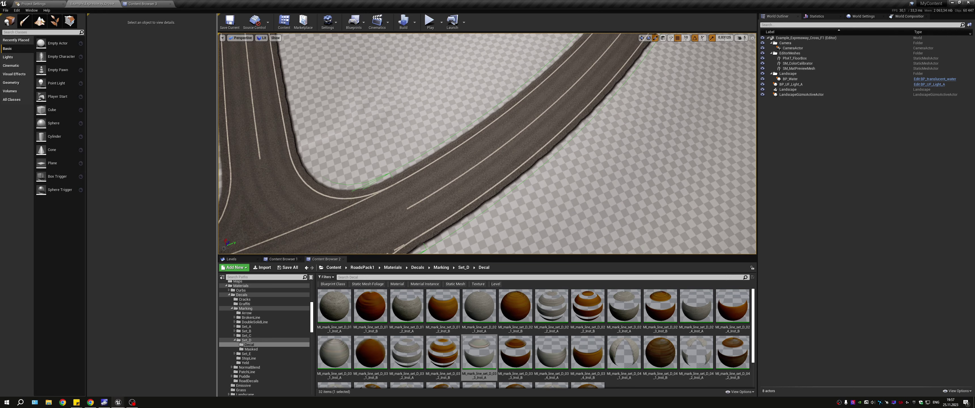
In spline mode, set the curve segment's slot 4 marking to MI_mark_line_set_D_03_2_Inst_A.
right_click_drag(660, 115, 659, 115)
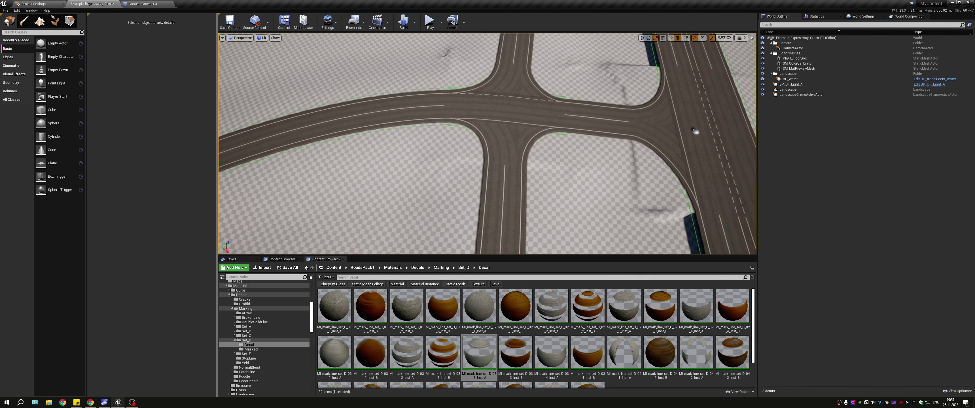
key("shift+3")
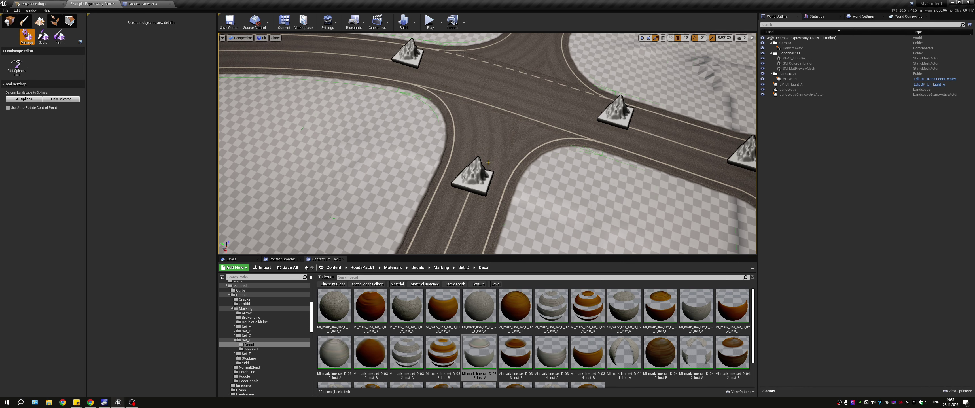
left_click(478, 352)
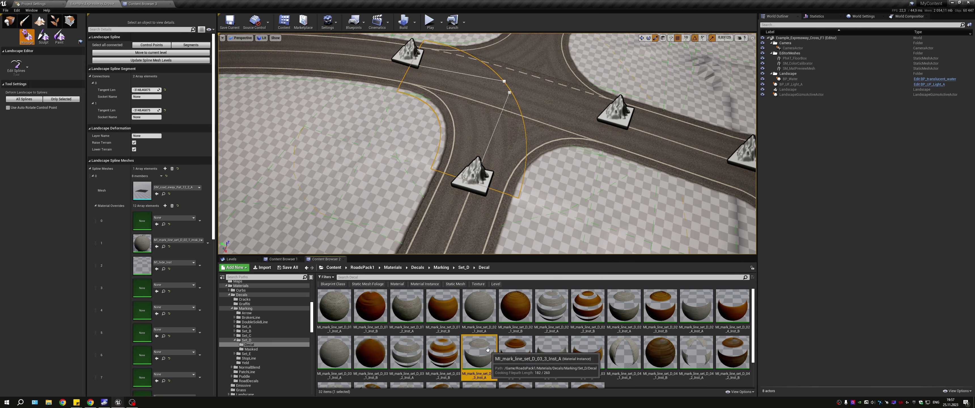
left_click(157, 314)
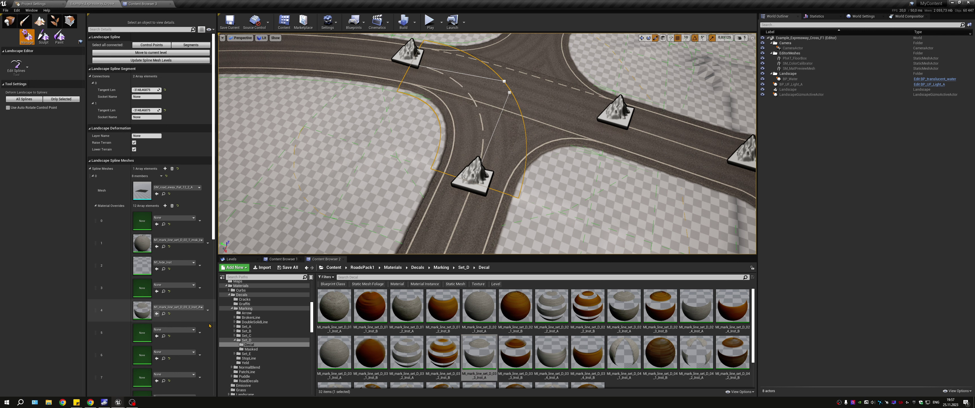
left_click_drag(407, 352, 159, 312)
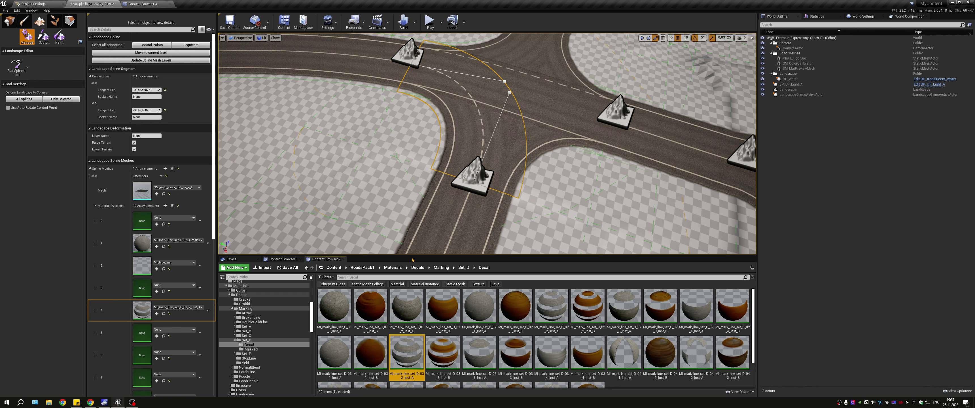
Give the intersection road segment the dashed MI_mark_line_set_D_03_2_Inst_A marking in slot 4.
mouse_move(412, 243)
left_mouse_down()
mouse_move(412, 144)
mouse_move(412, 213)
left_mouse_up()
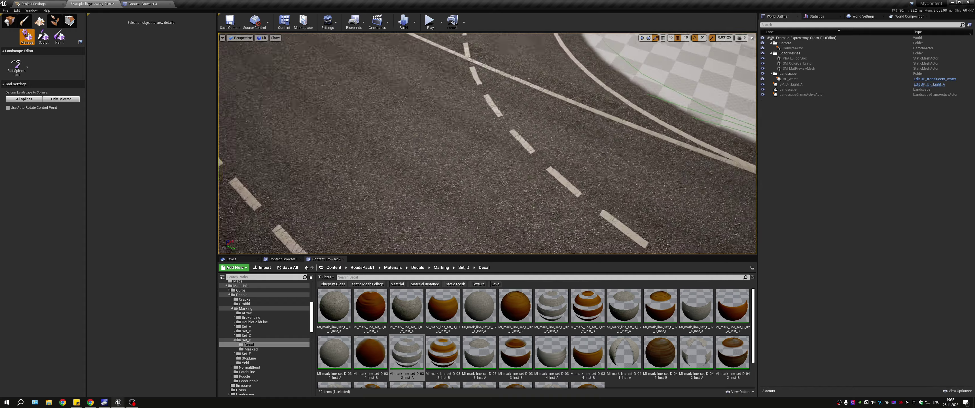
right_click_drag(412, 212, 413, 151)
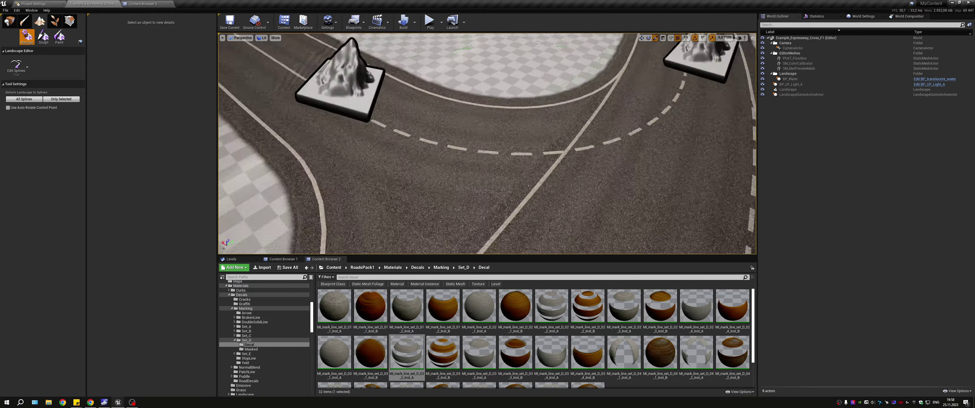
left_click(492, 173)
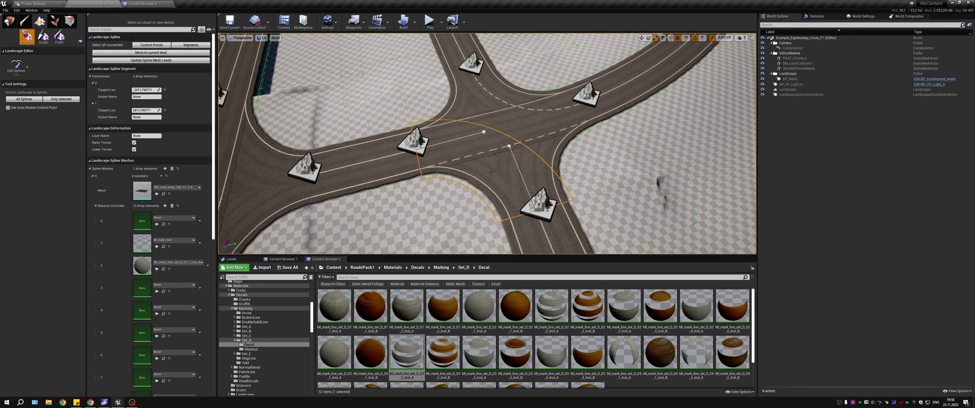
left_click_drag(409, 344, 159, 310)
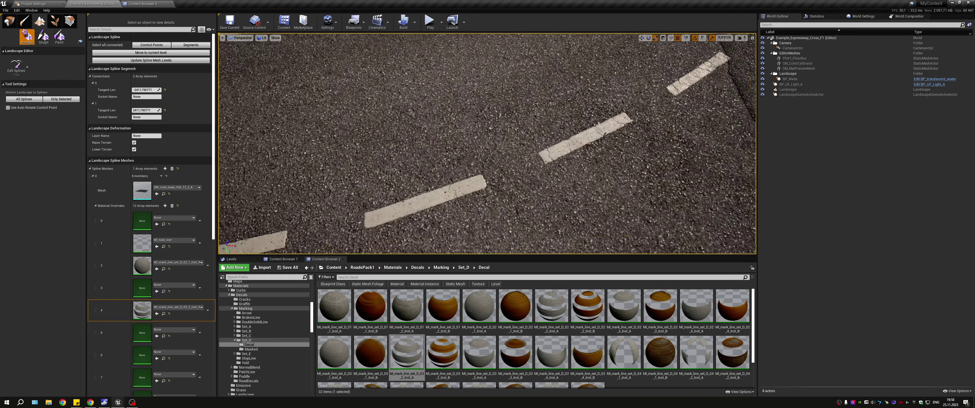
key("f")
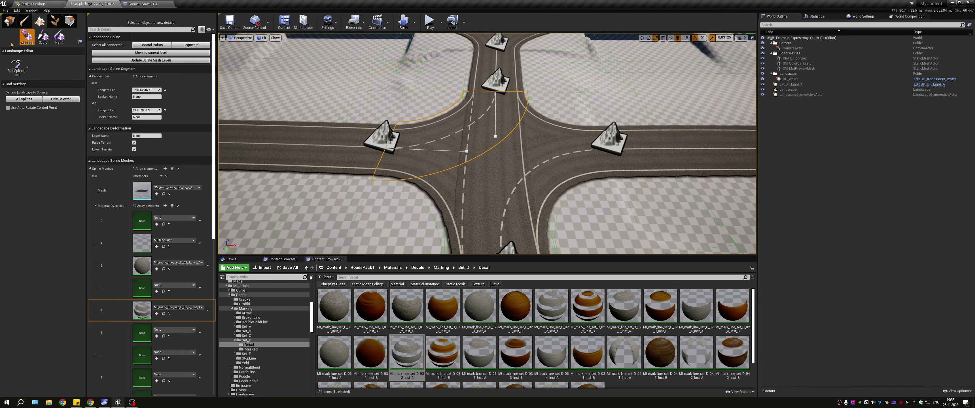
left_click(10, 22)
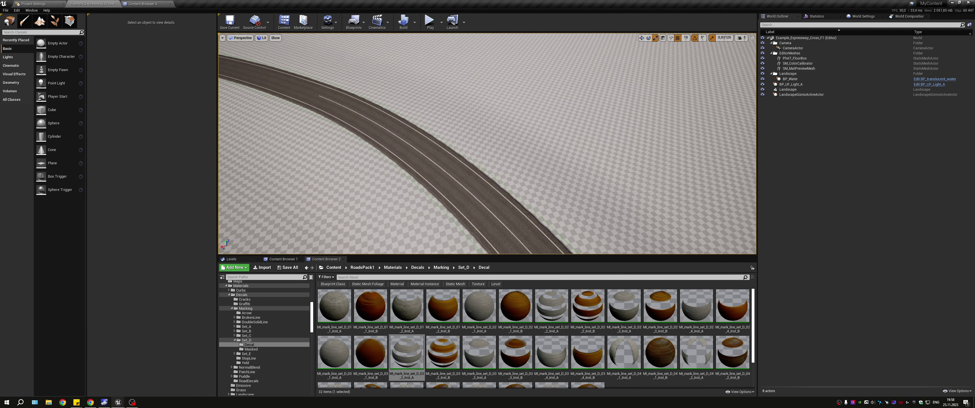
Give the curved road segment MI_mark_line_set_D_04_1_Inst_A as its slot-4 marking.
right_click_drag(375, 110, 375, 110)
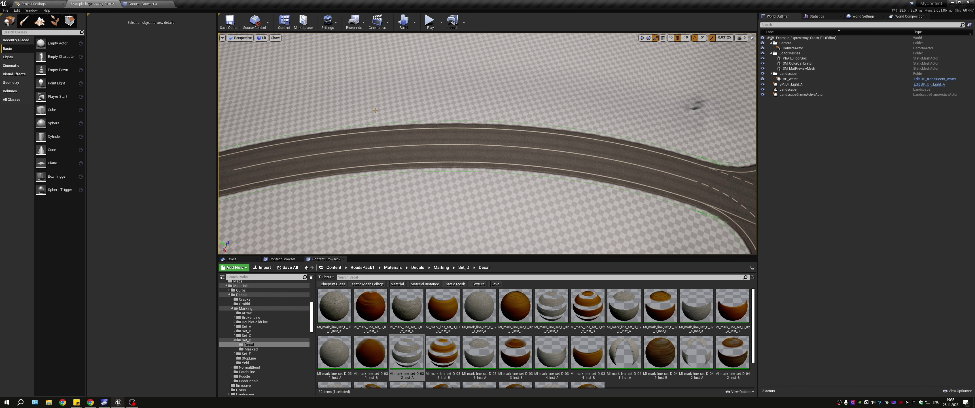
left_click(42, 25)
left_click(503, 151)
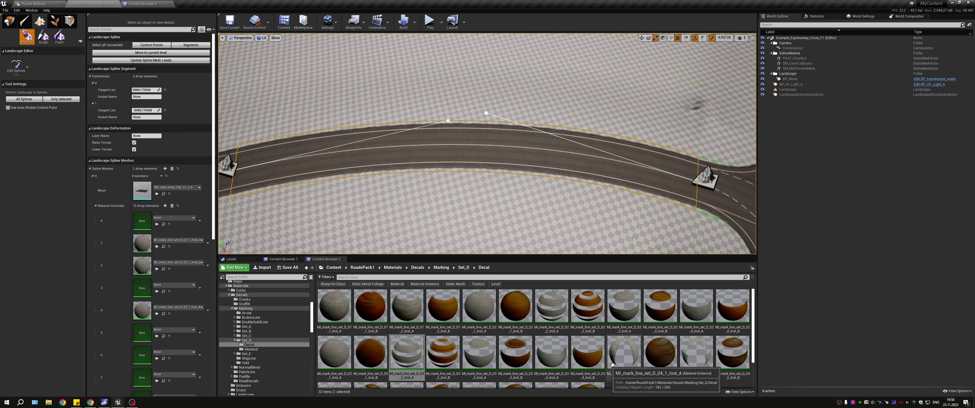
left_click_drag(624, 352, 144, 312)
Assign MI_mark_line_set_D_03_3_Inst_A to the next curved road segment's Material Override slot 4.
right_click_drag(477, 217, 476, 217)
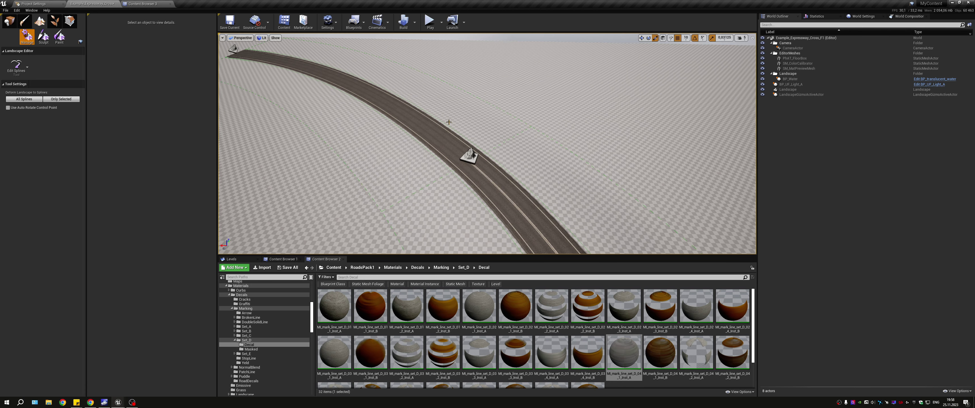
left_click(429, 148)
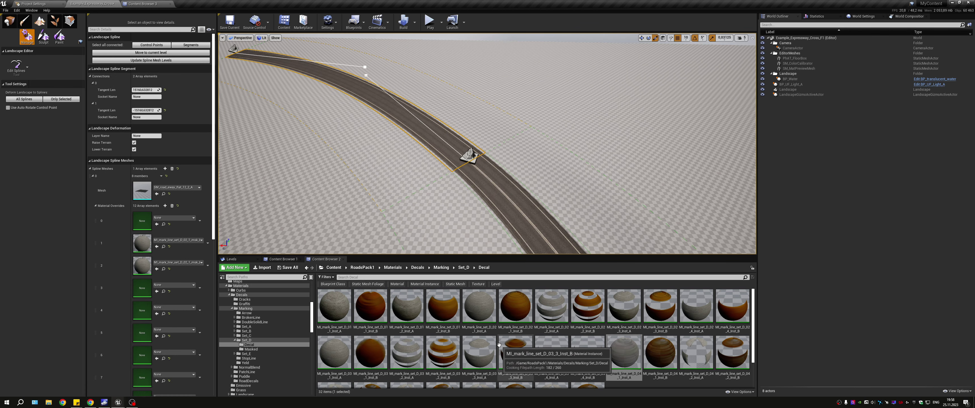
left_click(479, 352)
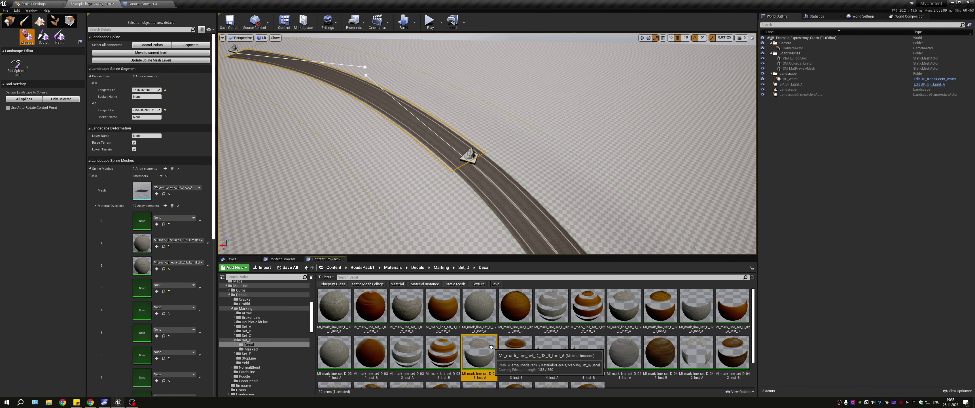
left_click(157, 314)
right_click_drag(476, 217, 477, 217)
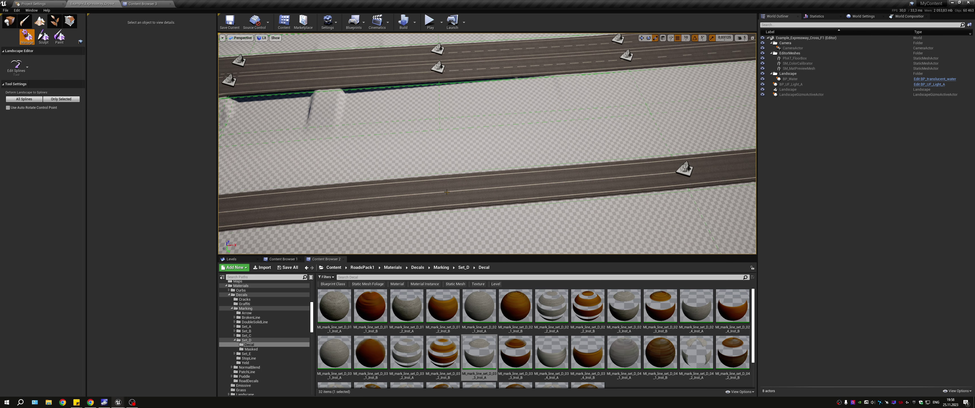
Undo the Rotation X edit on the lower road's control point so the road is level again.
left_click(488, 191)
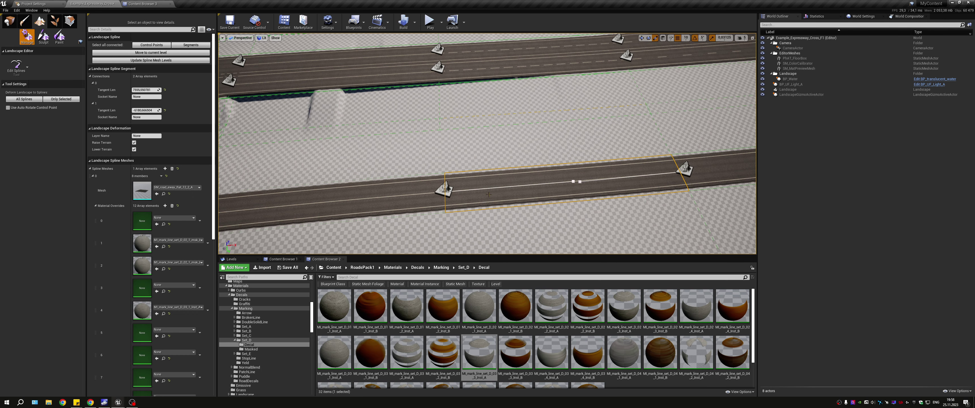
left_click(438, 68)
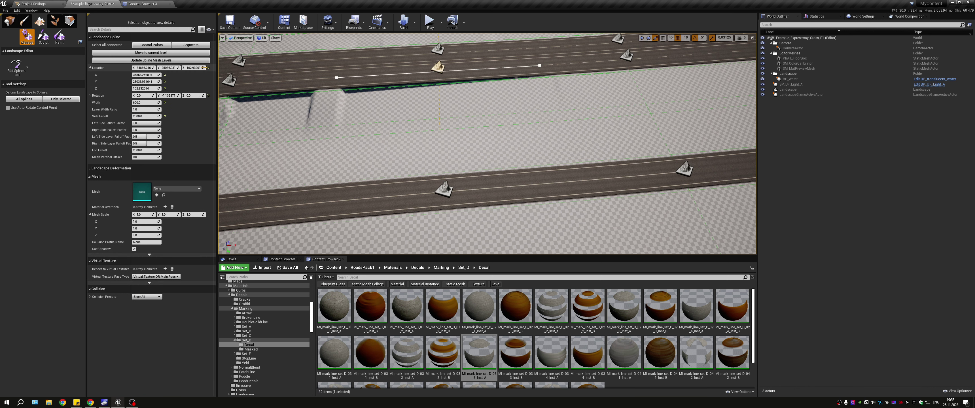
left_click(147, 68)
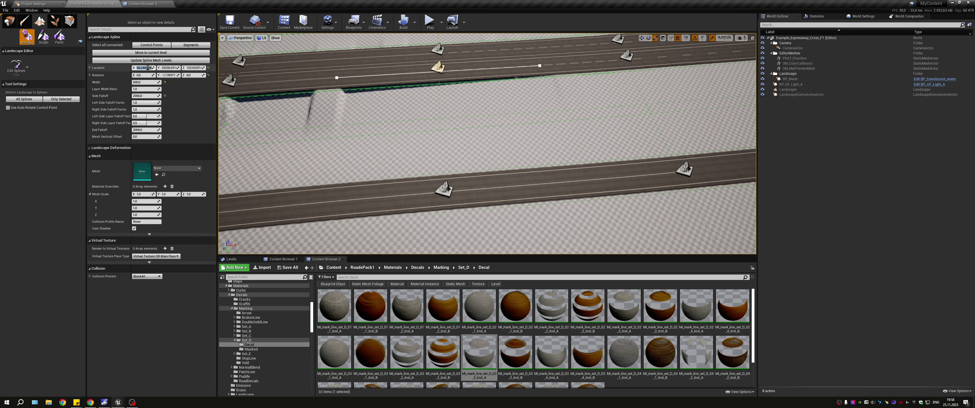
left_click(444, 188)
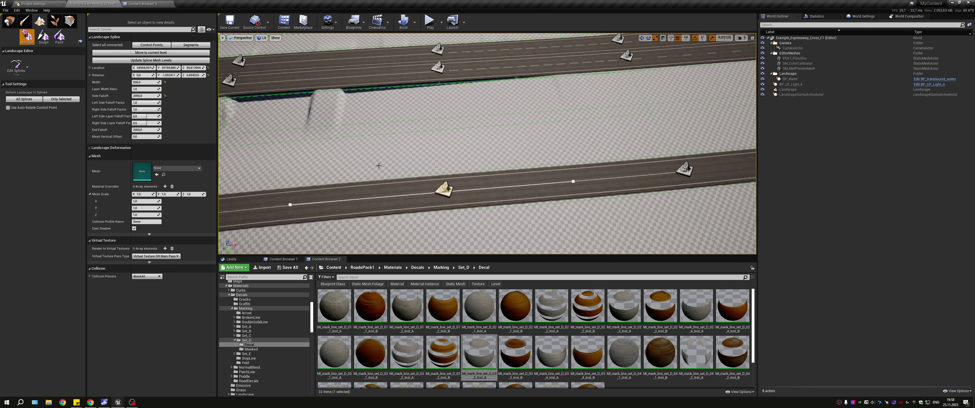
left_click(150, 75)
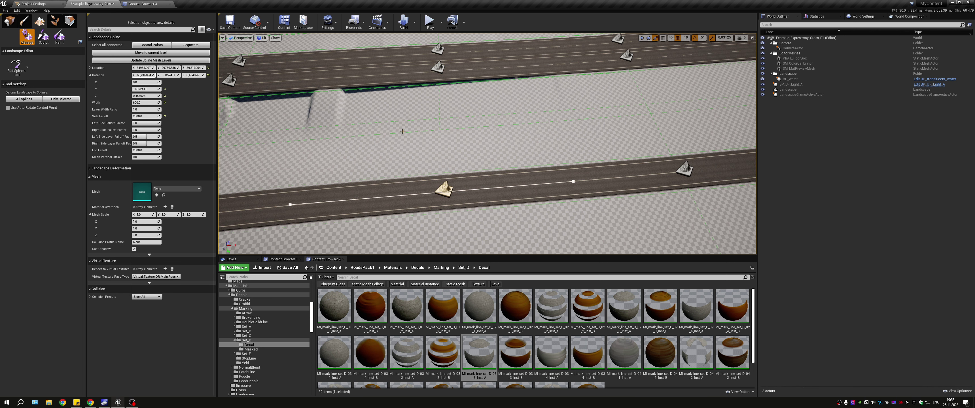
key("ctrl+z")
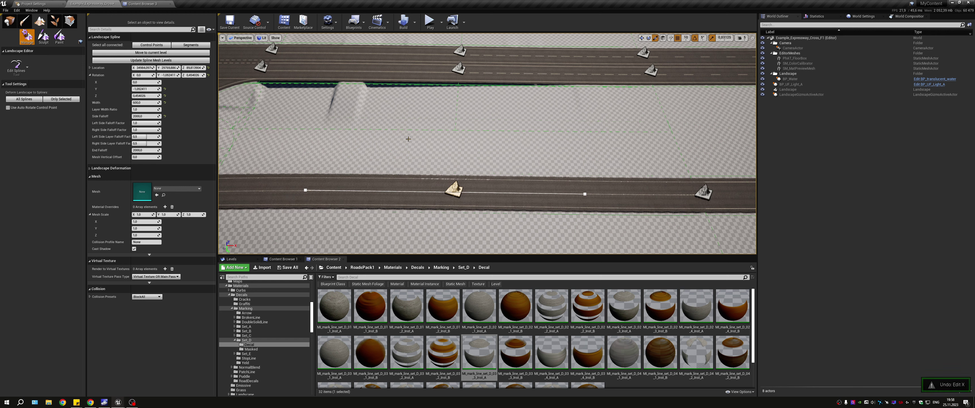
left_click(458, 74)
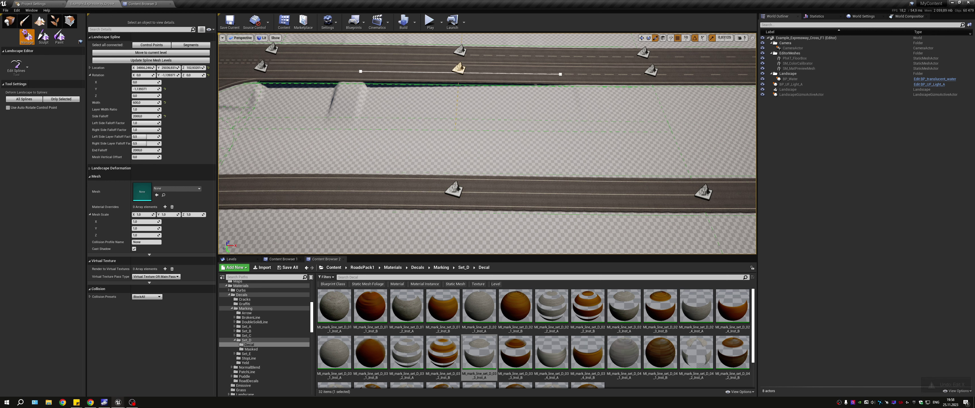
Apply MI_mark_line_set_D_03_3_Inst_A to the lower road segment and its adjacent segment.
left_click_drag(465, 151, 464, 151)
left_click(492, 137)
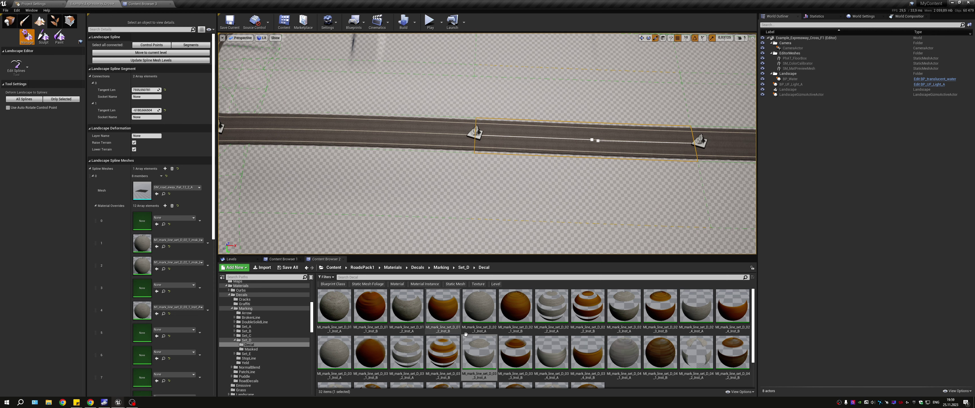
left_click_drag(479, 352, 178, 308)
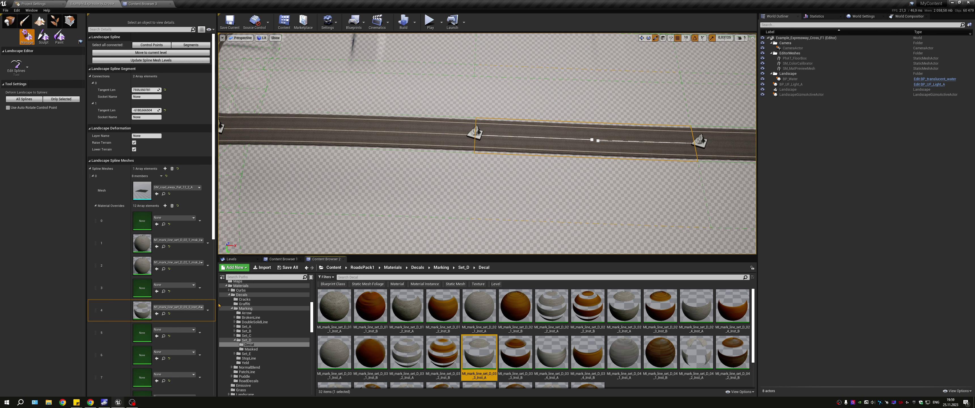
left_click(718, 131)
right_click_drag(719, 130, 718, 130)
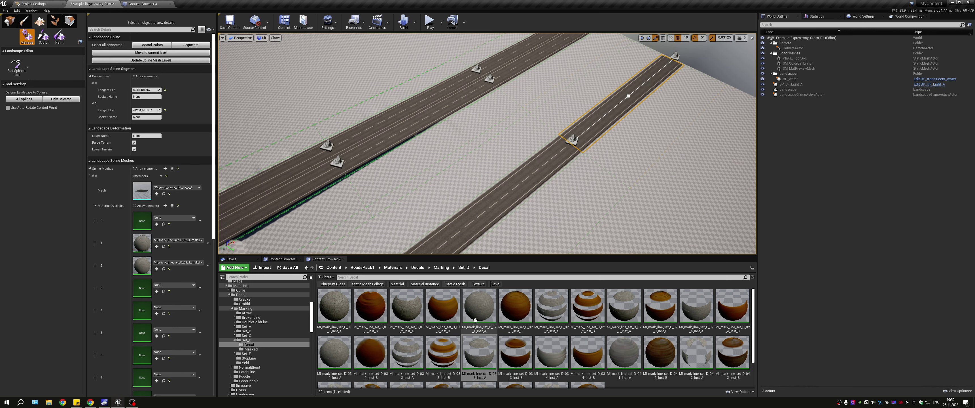
left_click_drag(475, 320, 143, 310)
left_click(629, 232)
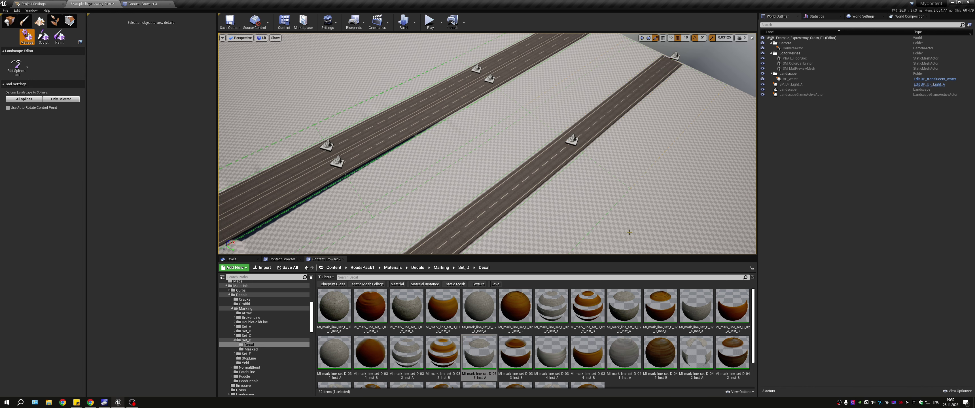
right_click_drag(629, 232, 629, 233)
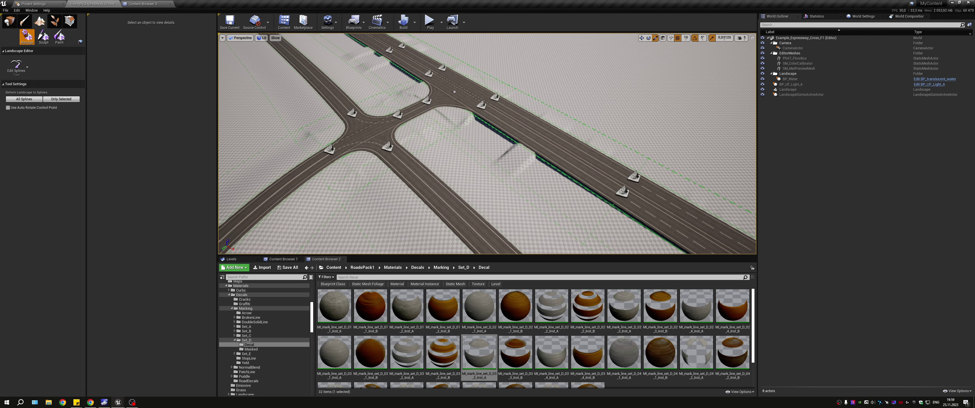
Undo the tangent change, nudge the intersection control point left, and scale the T-junction point's tangents.
right_click_drag(630, 233, 629, 232)
left_click(524, 145)
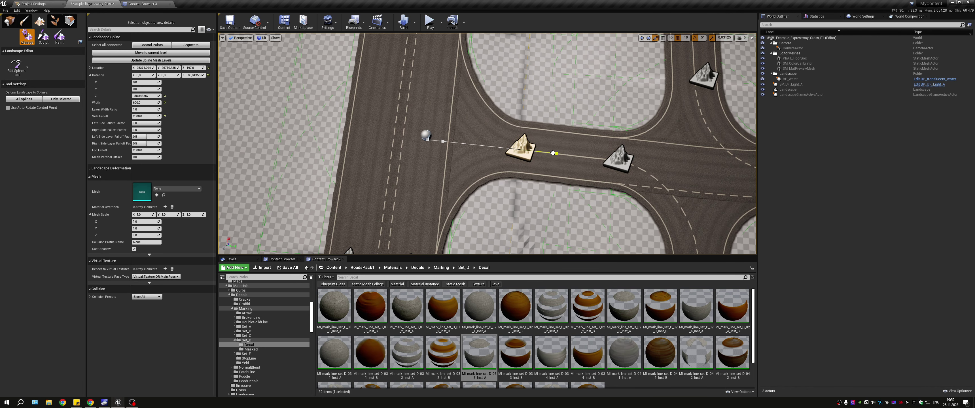
key("ctrl+z")
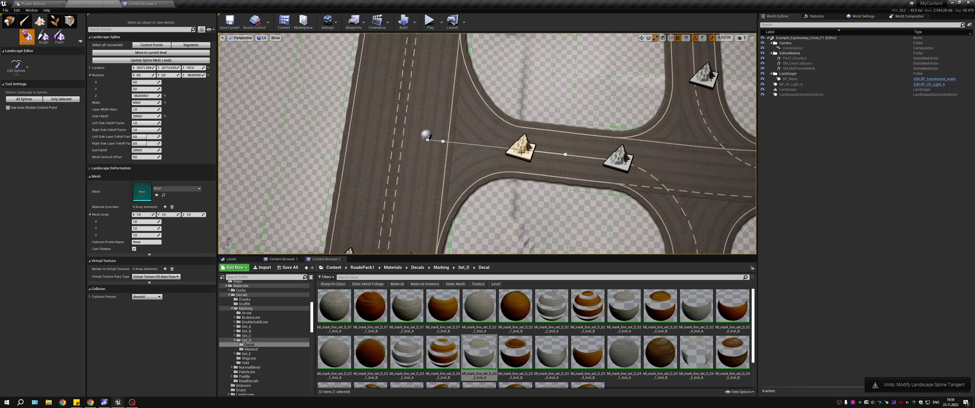
left_click_drag(501, 148, 494, 147)
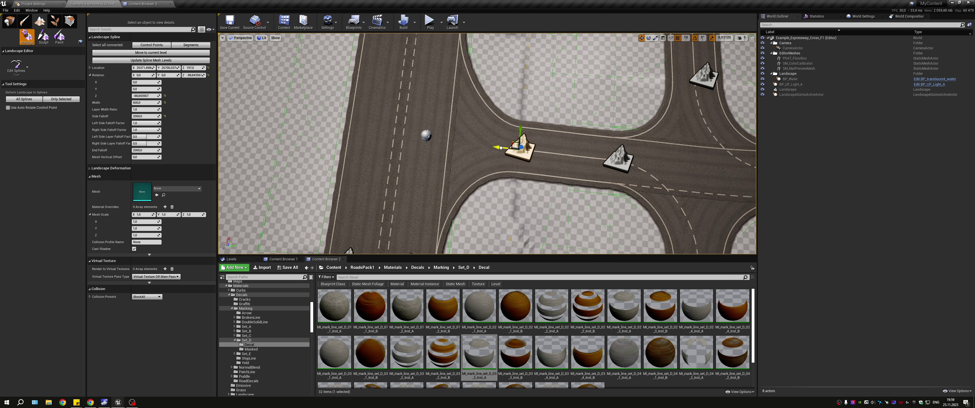
left_click_drag(501, 148, 498, 147)
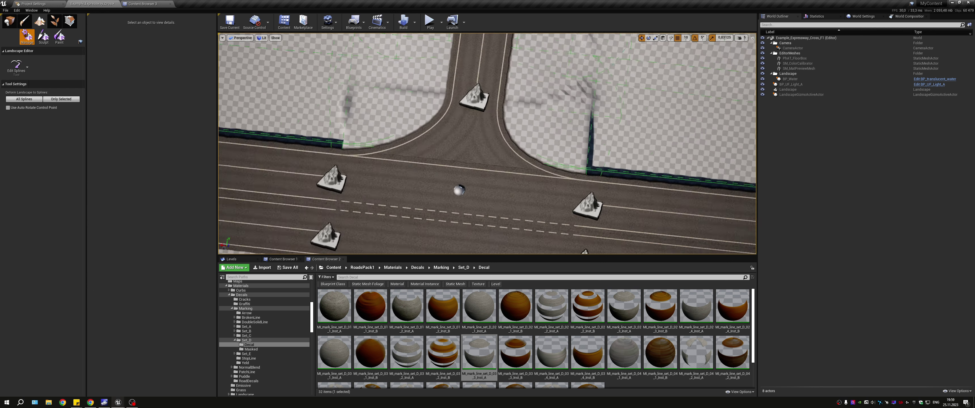
right_click_drag(498, 148, 378, 148)
left_click(373, 197)
right_click_drag(379, 180, 394, 178)
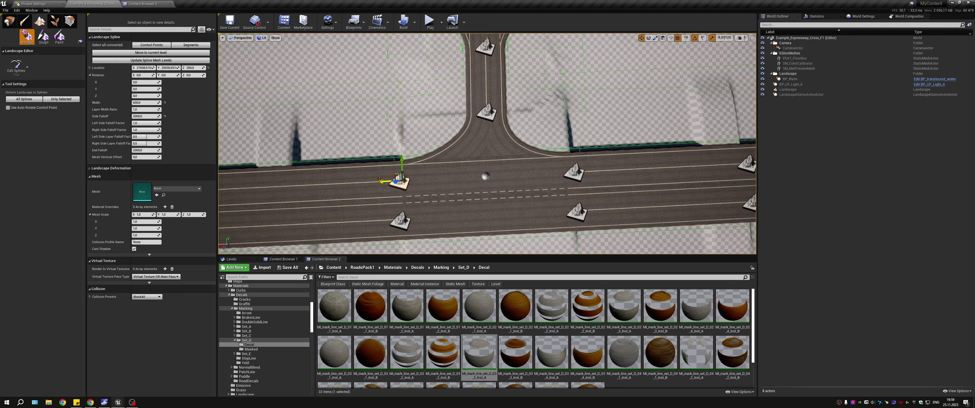
left_click(655, 39)
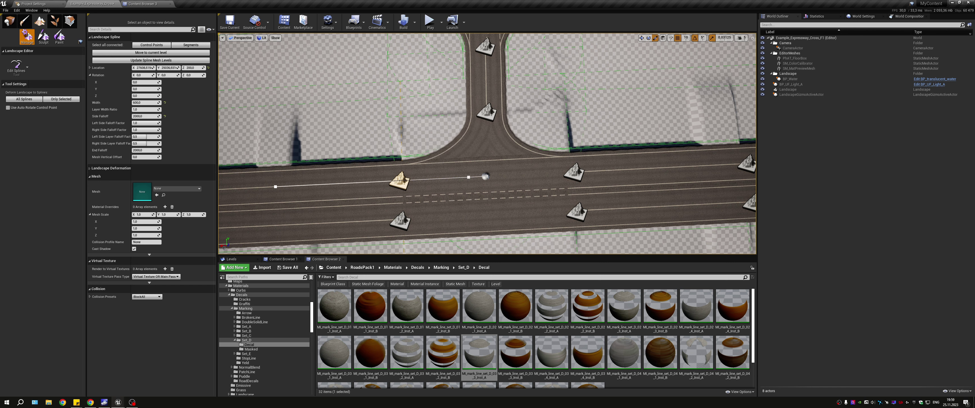
Give two curved turning segments MI_mark_line_set_D_03_3_Inst_A as their fourth material override.
mouse_move(488, 159)
right_mouse_down()
mouse_move(538, 159)
mouse_move(492, 152)
mouse_move(565, 139)
right_mouse_up()
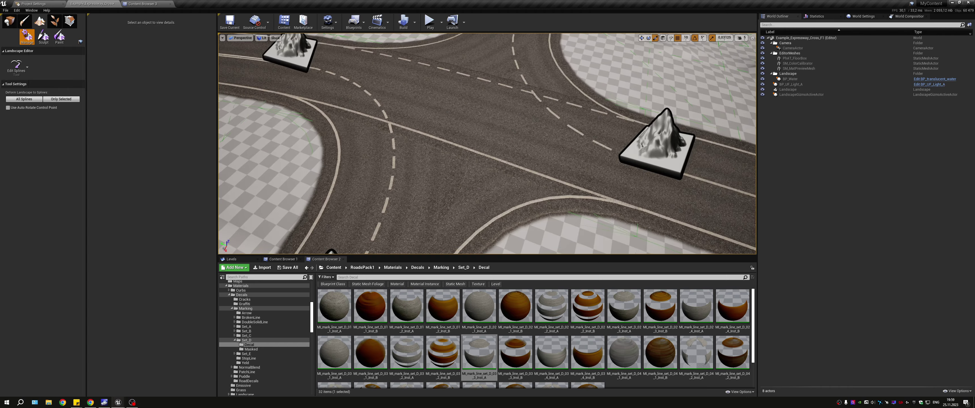
right_click_drag(494, 133, 493, 133)
left_click(494, 133)
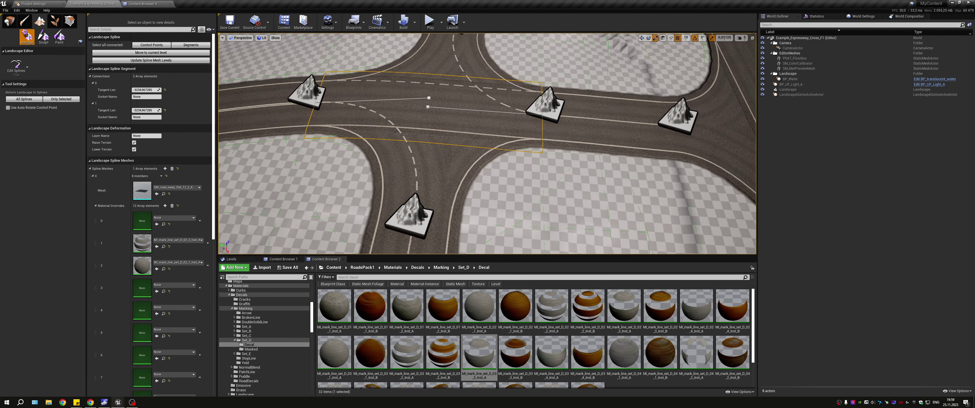
left_click(576, 167)
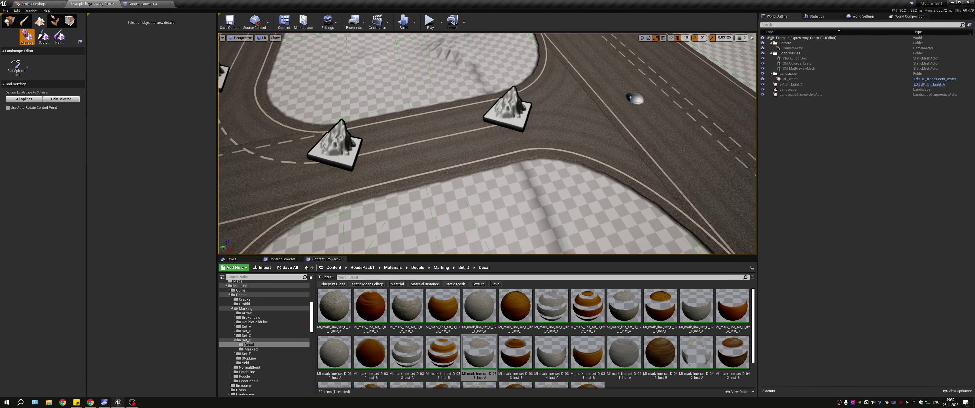
left_click(591, 135)
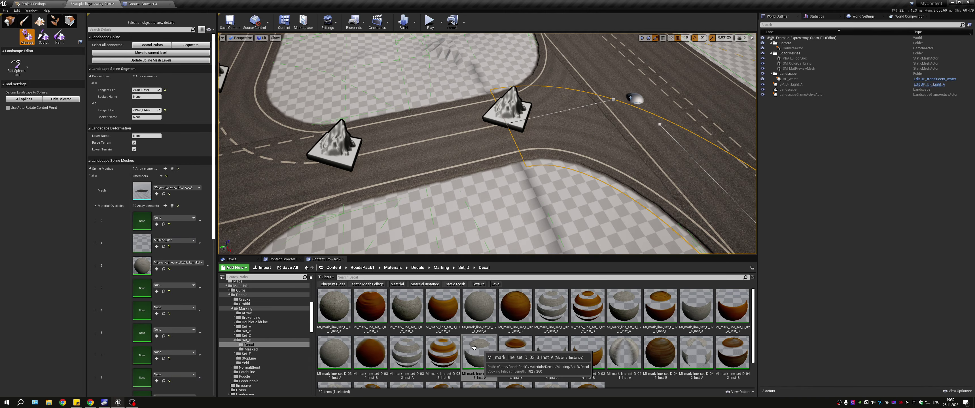
left_click_drag(479, 353, 166, 309)
key("Escape")
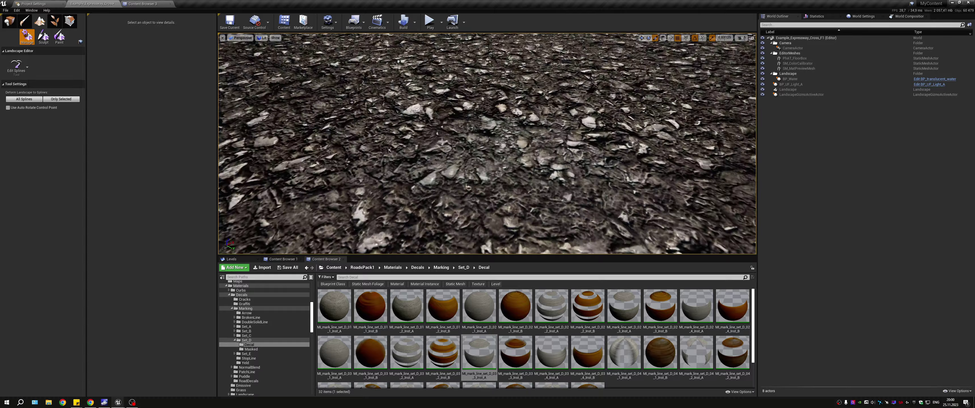
left_click(489, 232)
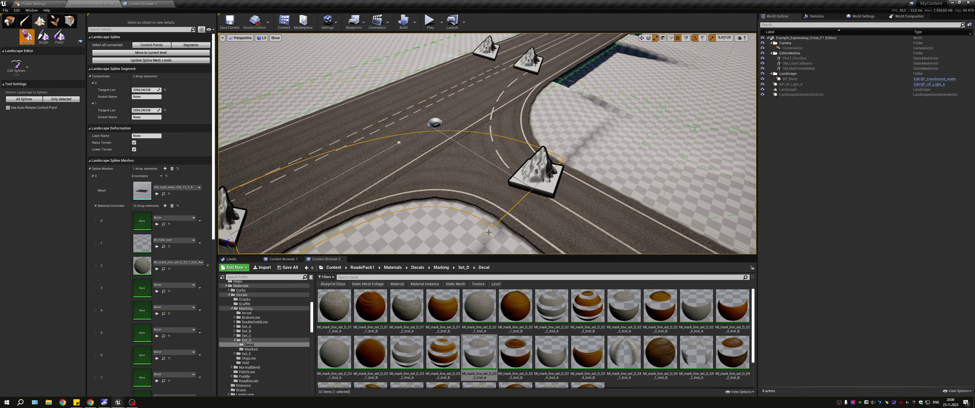
left_click_drag(478, 351, 165, 309)
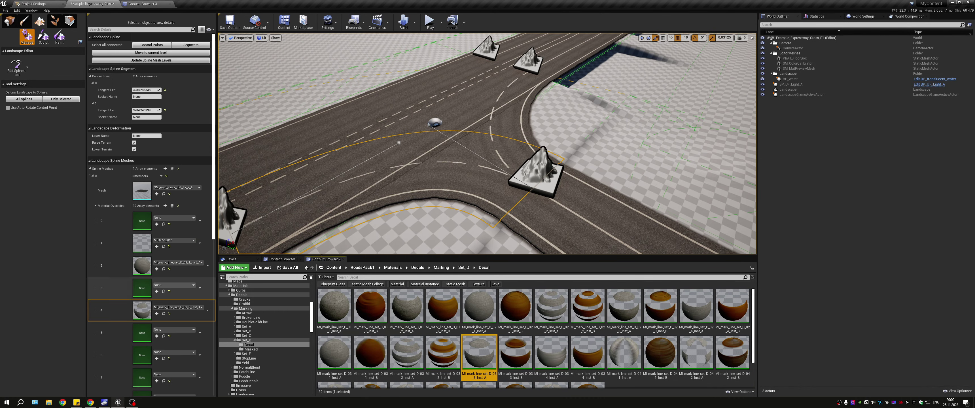
key("Escape")
Apply a dashed marking, then MI_mark_line_set_D_03_2_Inst_A, as fourth override on intersection turning segments.
right_click_drag(487, 144, 488, 144)
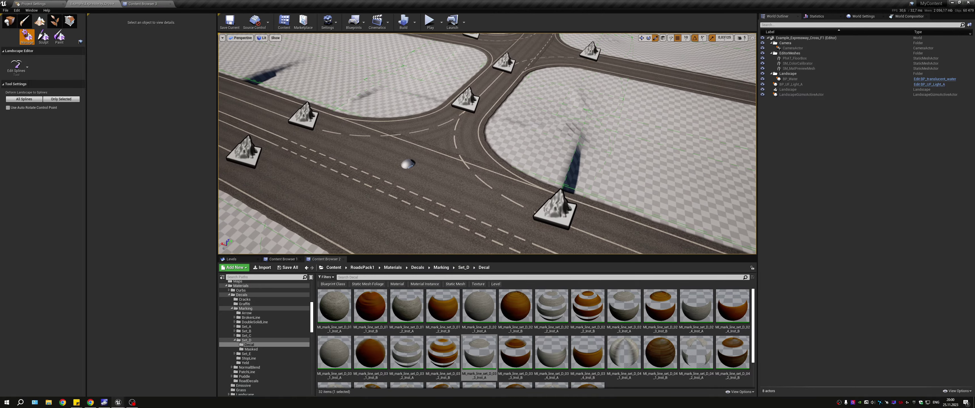
left_click(7, 25)
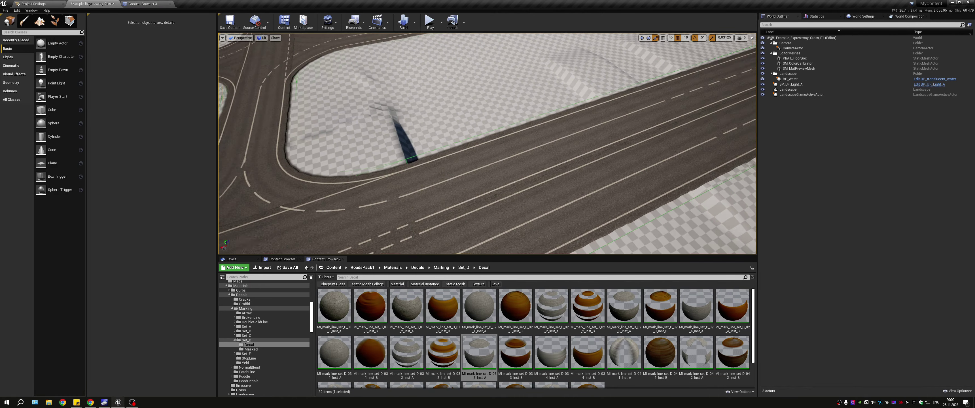
right_click_drag(487, 144, 487, 144)
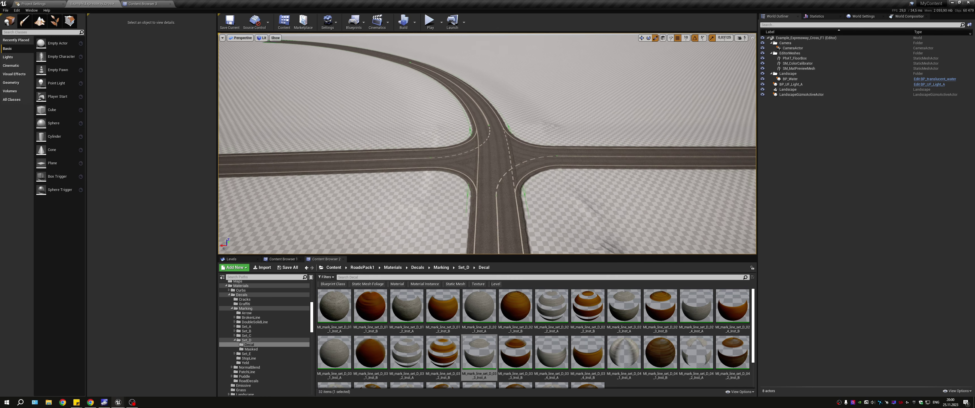
left_click(39, 23)
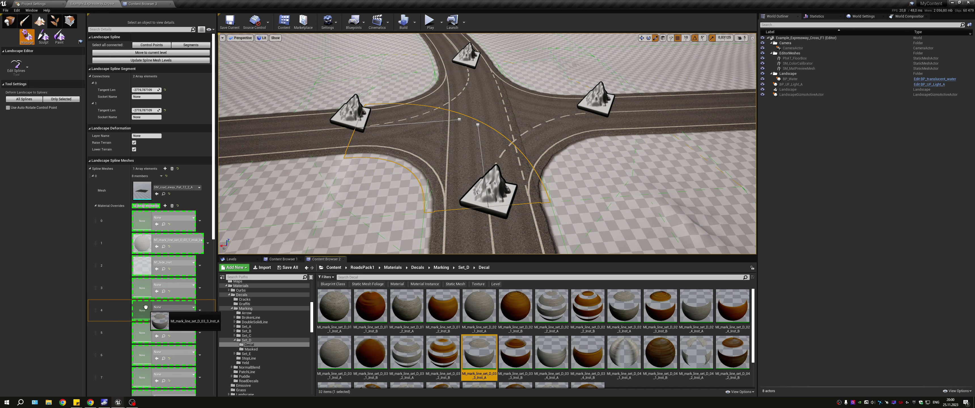
left_click_drag(487, 346, 142, 311)
scroll(488, 144, "up", 3)
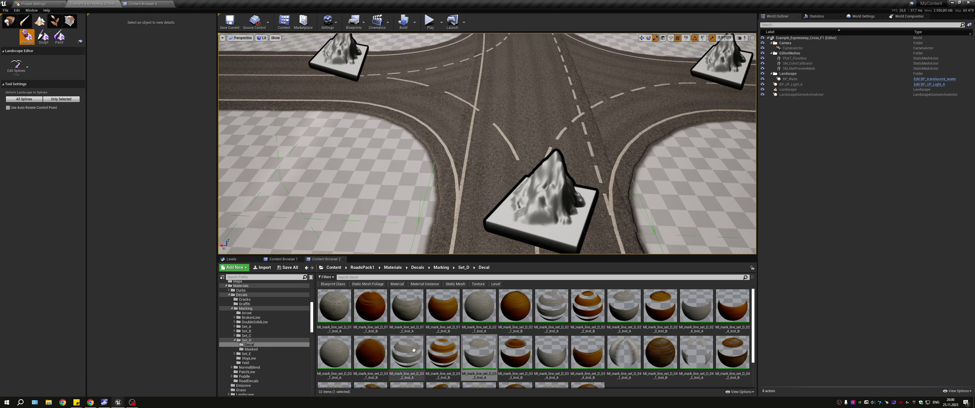
left_click(459, 149)
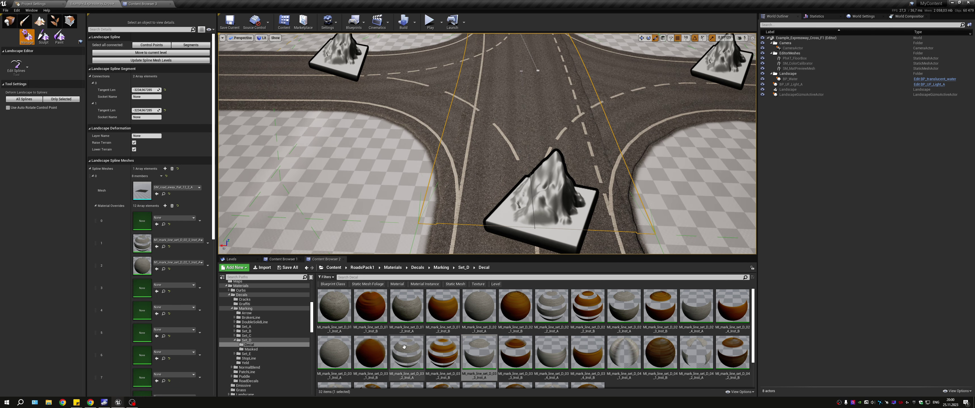
left_click(423, 124)
left_click_drag(407, 353, 144, 310)
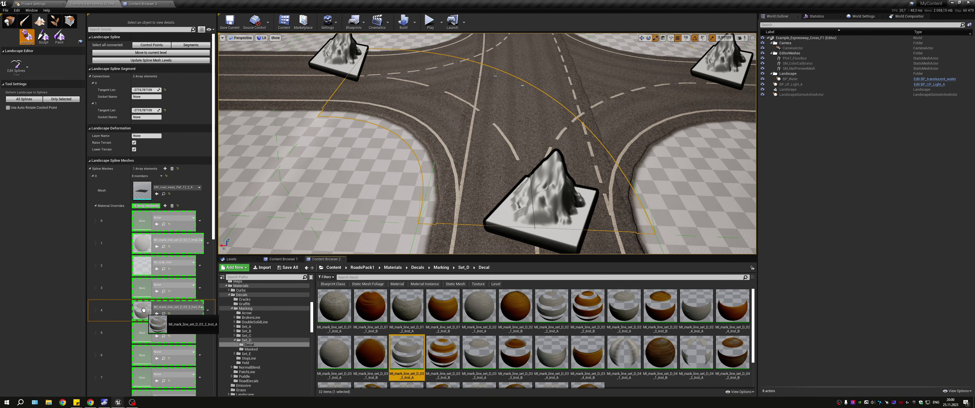
Add a dashed marking material as the third override on the T-junction turning segment.
right_click_drag(487, 144, 487, 197)
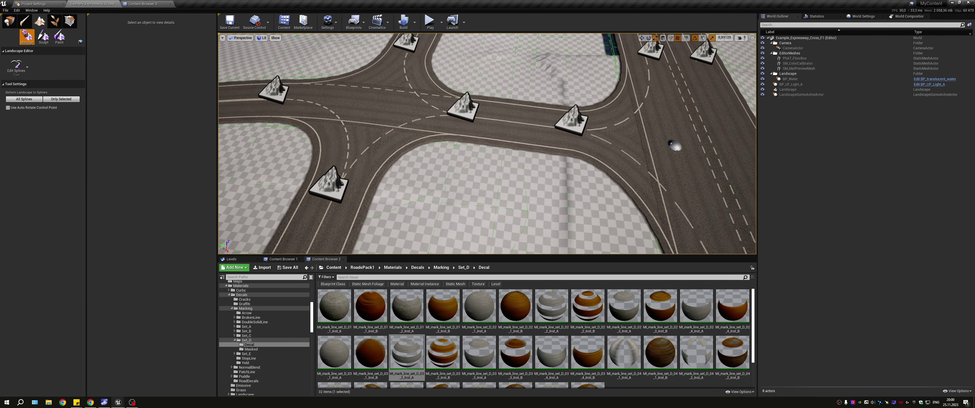
right_click_drag(519, 158, 519, 178)
left_click(519, 158)
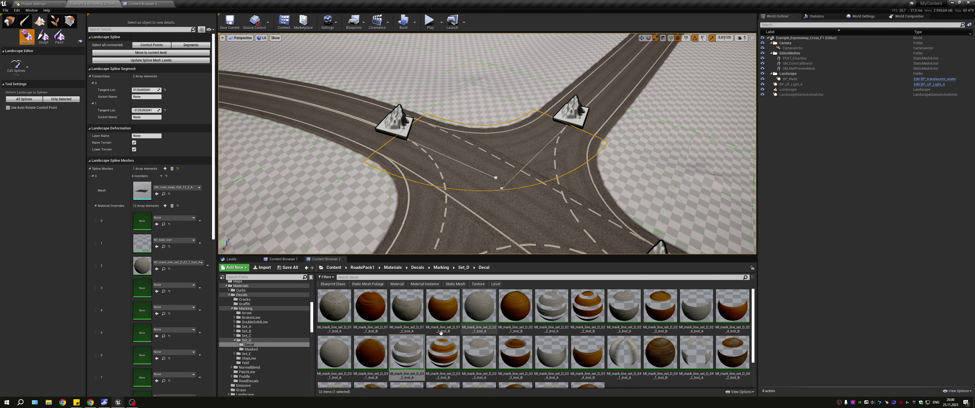
left_click_drag(441, 333, 142, 287)
left_click(310, 205)
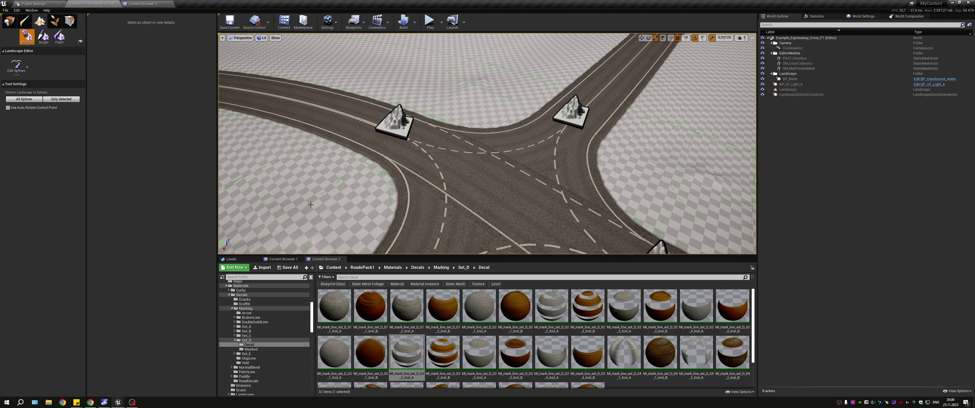
right_click_drag(311, 205, 311, 242)
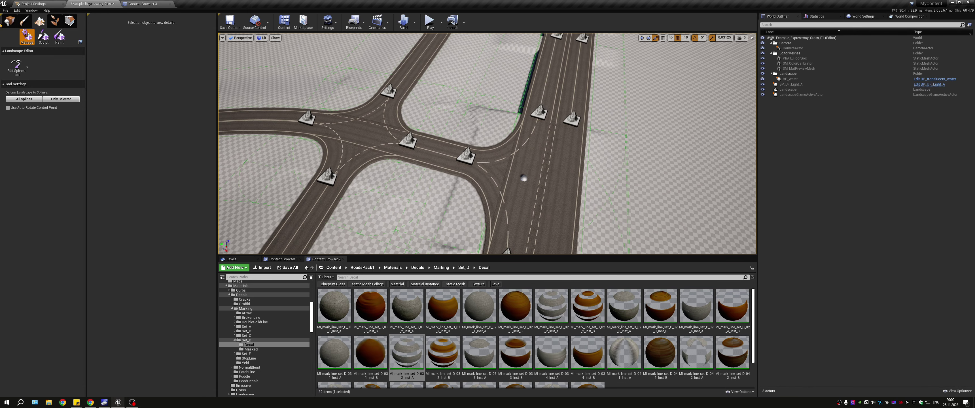
left_click(10, 22)
mouse_move(454, 152)
right_mouse_down()
mouse_move(454, 174)
mouse_move(477, 174)
right_mouse_up()
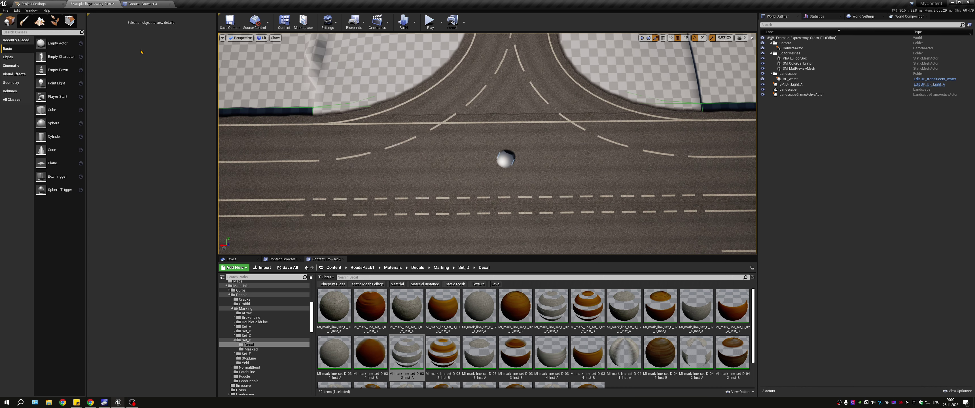
Replace the segment's slot-2 marking MI_mark_line_set_D_03_2_Inst_A with MI_mark_line_set_D_02_2_Inst_A.
left_click(40, 22)
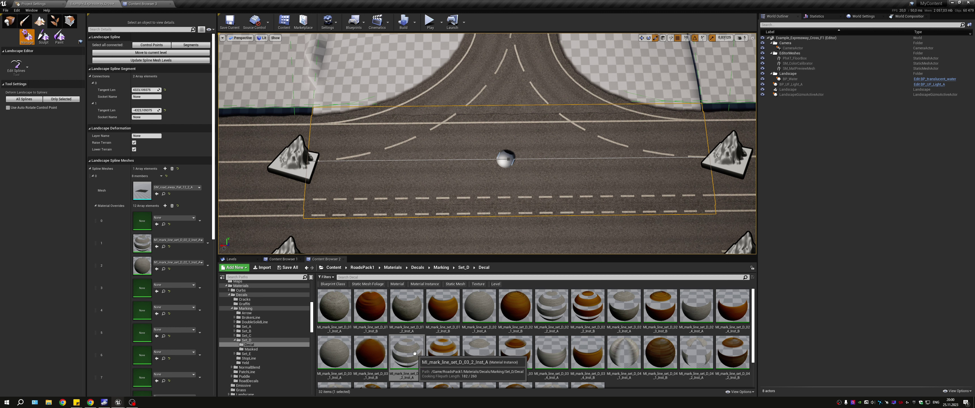
left_click_drag(414, 353, 143, 268)
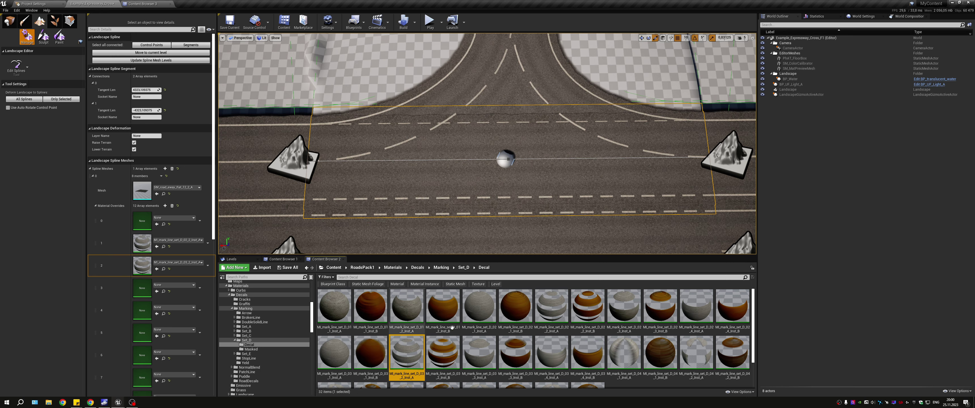
left_click_drag(552, 307, 145, 266)
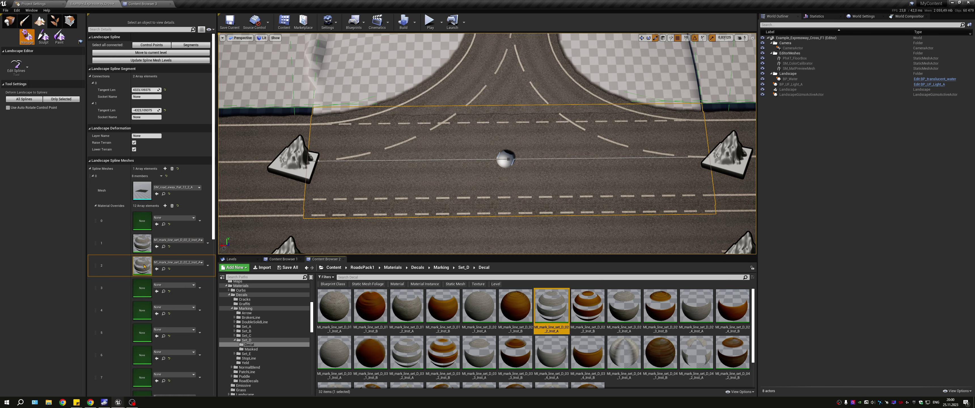
left_click(282, 46)
Inspect the dashed lane markings on the straight T-junction segment up close.
scroll(282, 46, "up", 2)
scroll(282, 46, "up", 2)
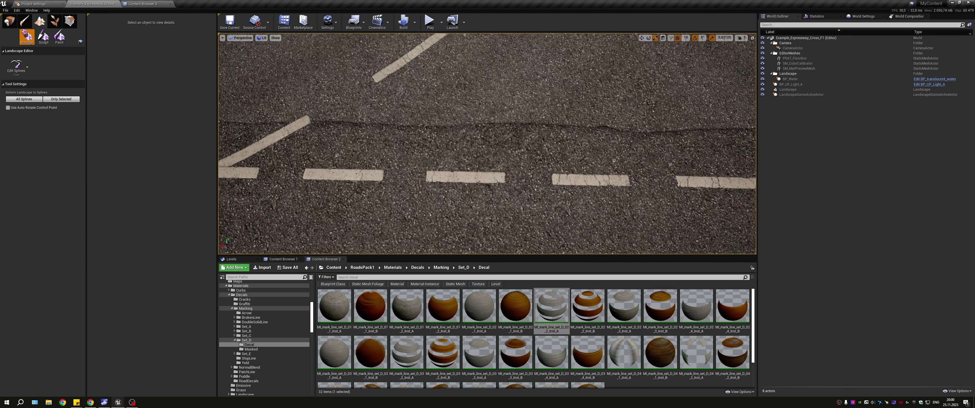
scroll(282, 45, "up", 2)
scroll(487, 144, "down", 3)
scroll(487, 144, "down", 2)
scroll(487, 144, "down", 1)
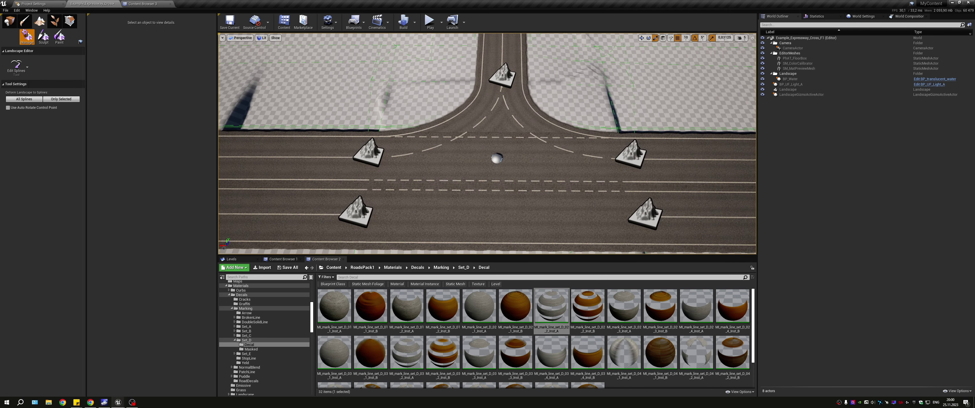
left_click(454, 135)
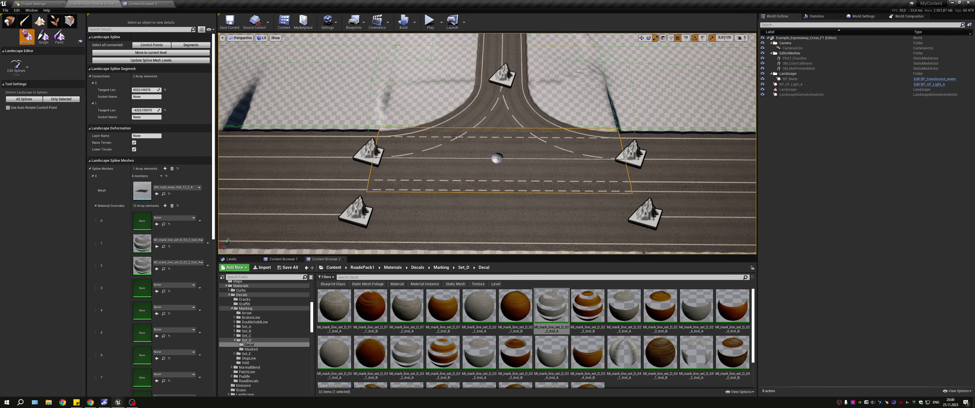
mouse_move(454, 136)
left_mouse_down()
mouse_move(492, 95)
mouse_move(492, 114)
mouse_move(492, 99)
left_mouse_up()
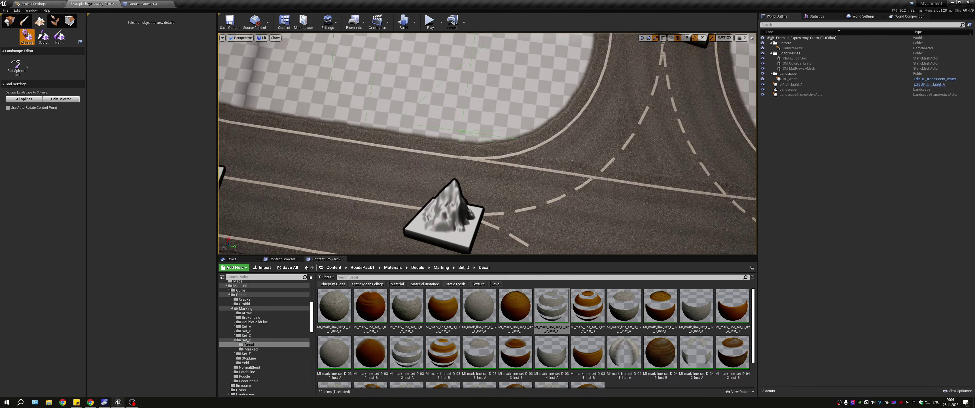
mouse_move(487, 144)
left_mouse_down()
mouse_move(487, 94)
mouse_move(487, 159)
mouse_move(487, 113)
mouse_move(606, 113)
mouse_move(606, 76)
left_mouse_up()
Set the landscape brush size to about 902 and choose the Sculpt mode's Flatten tool.
key("shift+1")
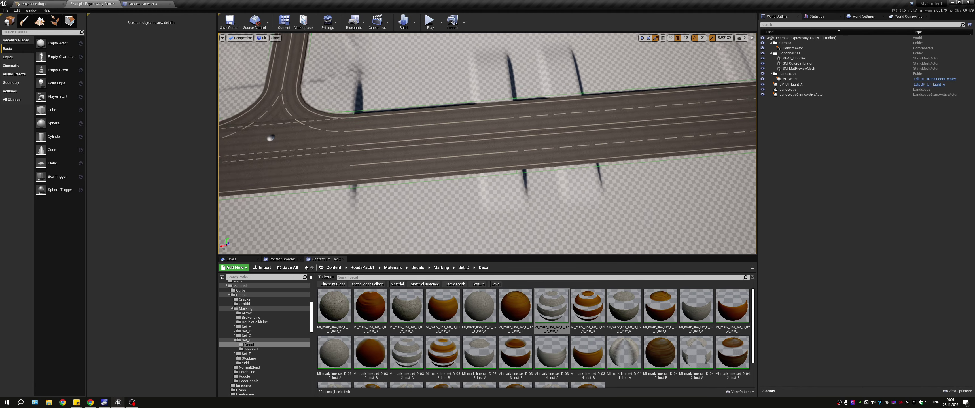
key("shift+3")
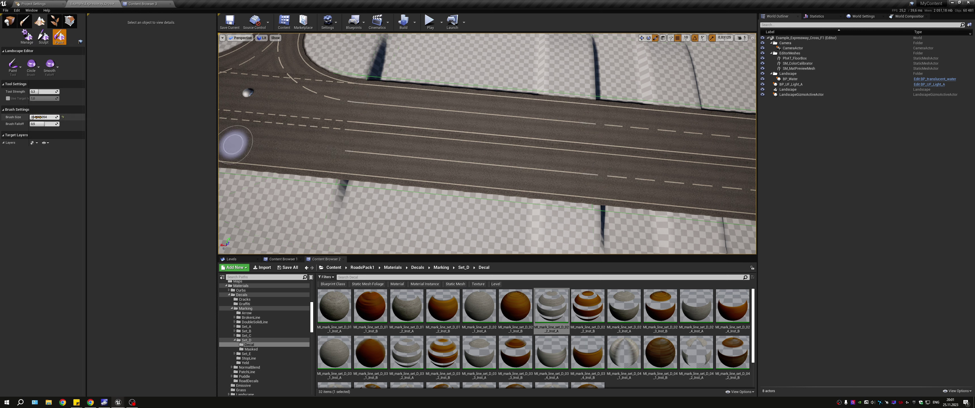
left_click_drag(36, 117, 53, 117)
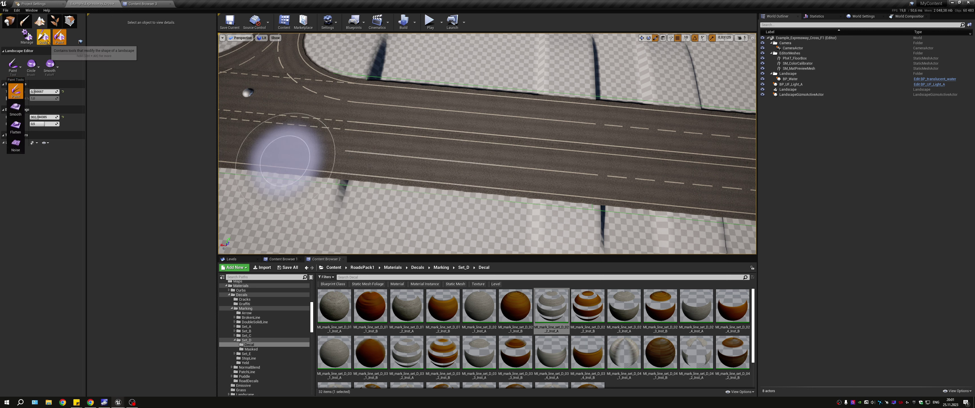
left_click(43, 37)
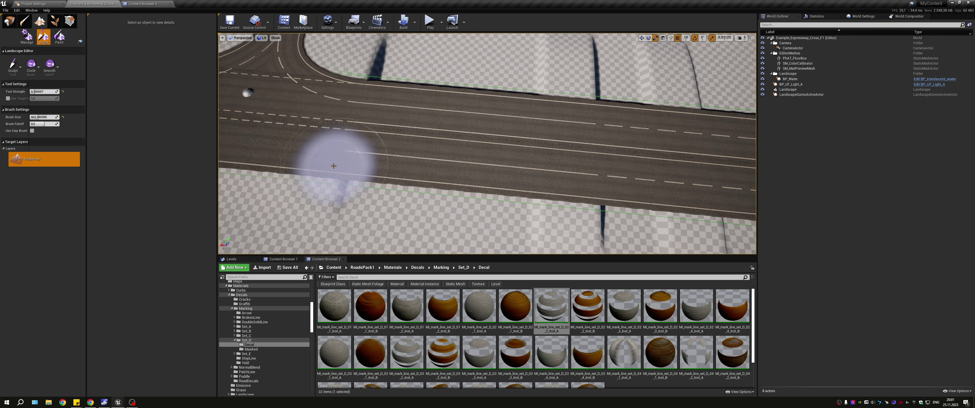
left_click(14, 74)
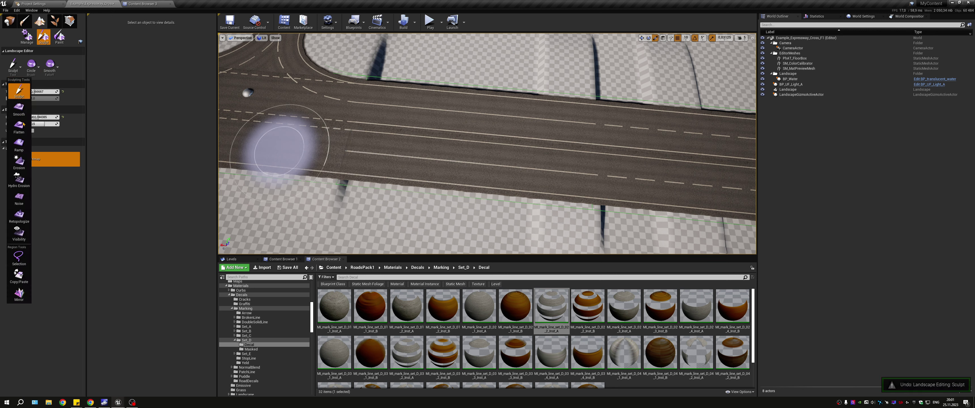
left_click(17, 127)
Flatten the terrain ridges poking through the near and distant roads.
mouse_move(392, 65)
left_mouse_down()
mouse_move(365, 69)
mouse_move(724, 211)
left_mouse_up()
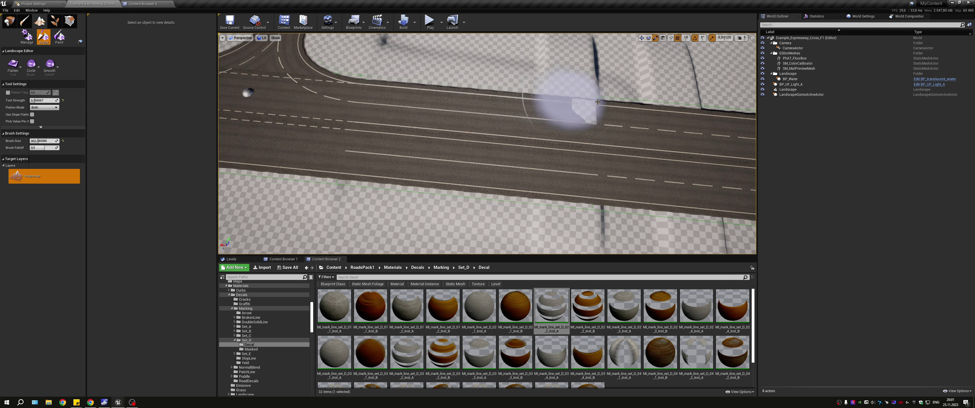
right_click_drag(724, 211, 686, 197)
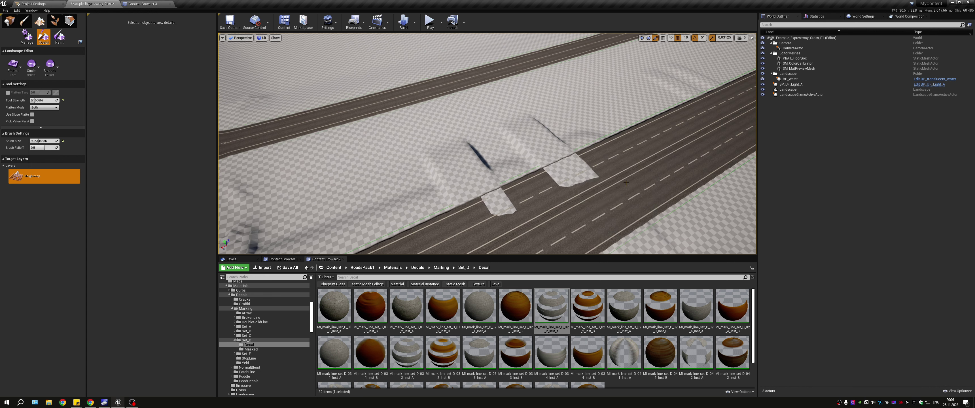
mouse_move(610, 178)
left_mouse_down()
mouse_move(591, 182)
mouse_move(643, 122)
left_mouse_up()
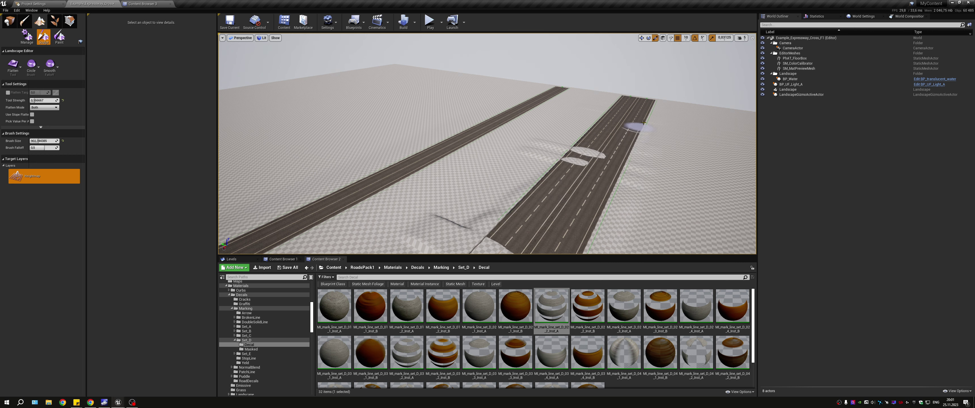
mouse_move(628, 135)
right_mouse_down()
mouse_move(588, 178)
mouse_move(442, 133)
right_mouse_up()
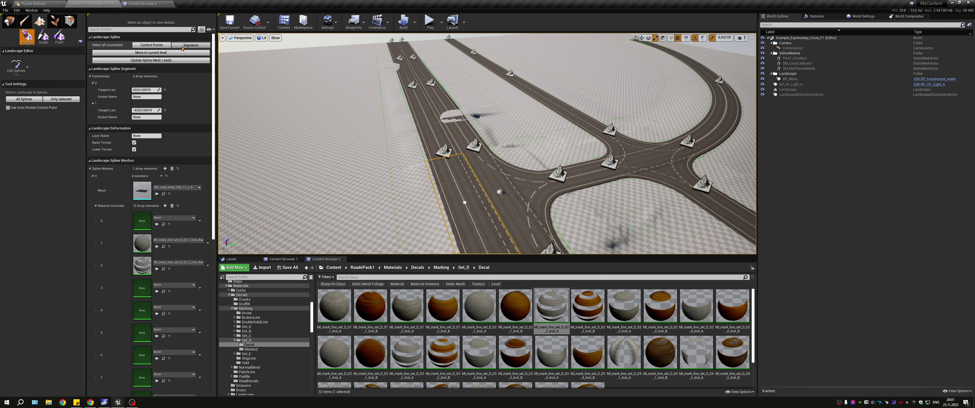
Select the connected road spline segments and pick the Smooth sculpting tool.
left_click(182, 47)
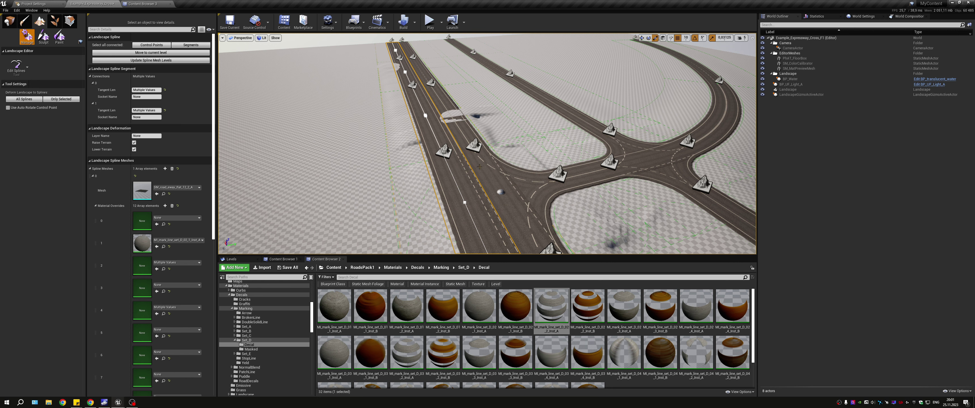
left_click(493, 200)
left_click(185, 46)
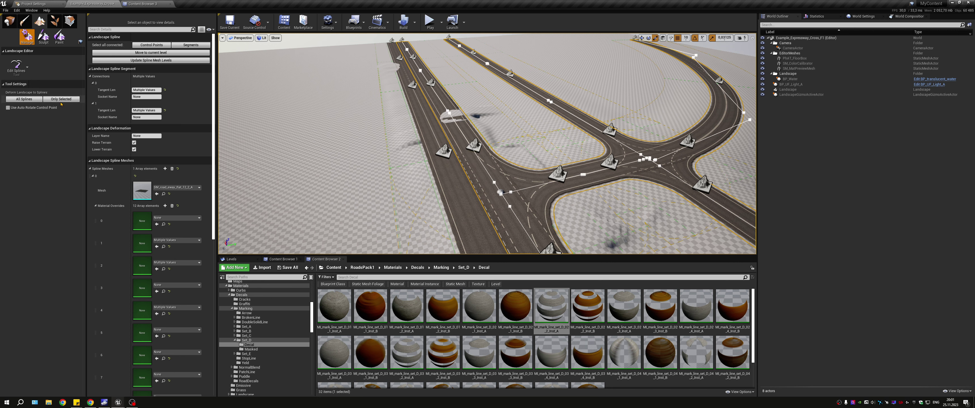
mouse_move(489, 144)
right_mouse_down()
mouse_move(454, 144)
mouse_move(488, 144)
right_mouse_up()
left_click(492, 144)
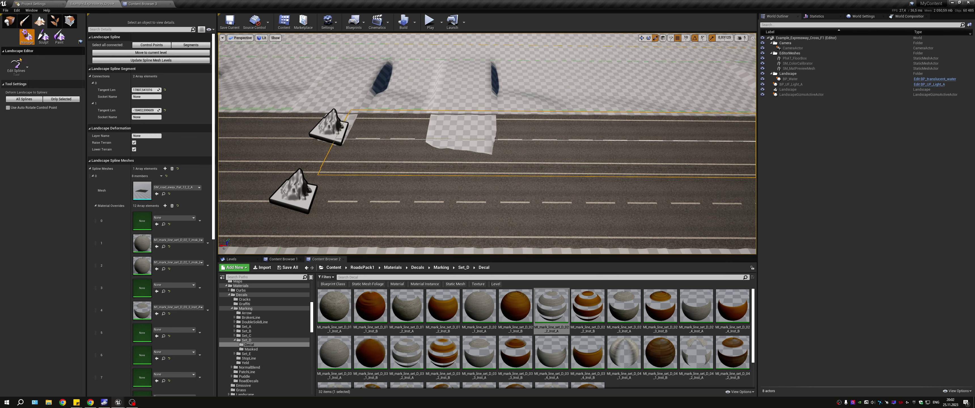
left_click(43, 36)
left_click(12, 64)
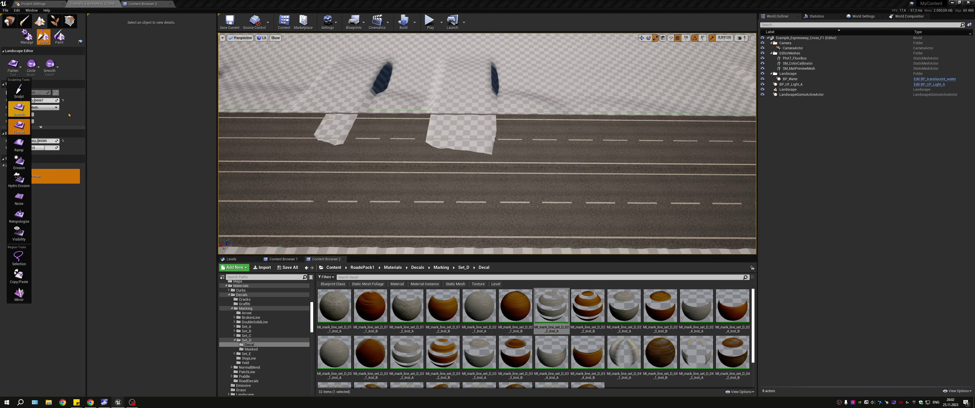
left_click(18, 109)
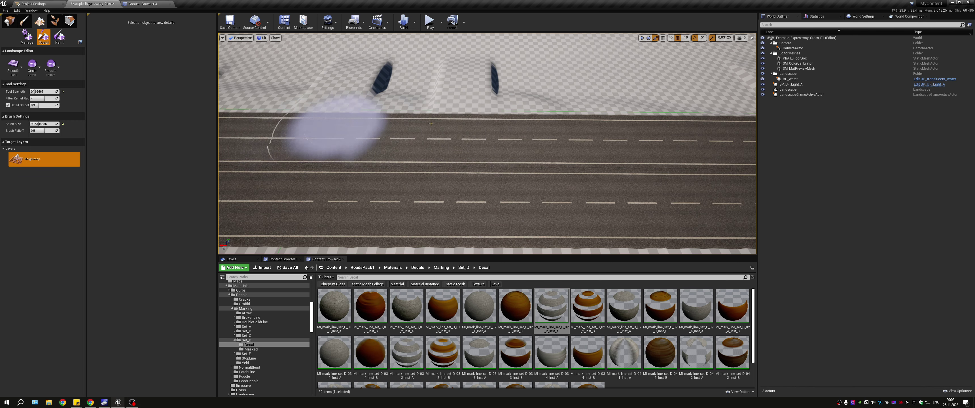
Raise the terrain along the expressway edge with the Sculpt tool.
right_click_drag(431, 123, 431, 122)
left_click(26, 36)
left_click(24, 71)
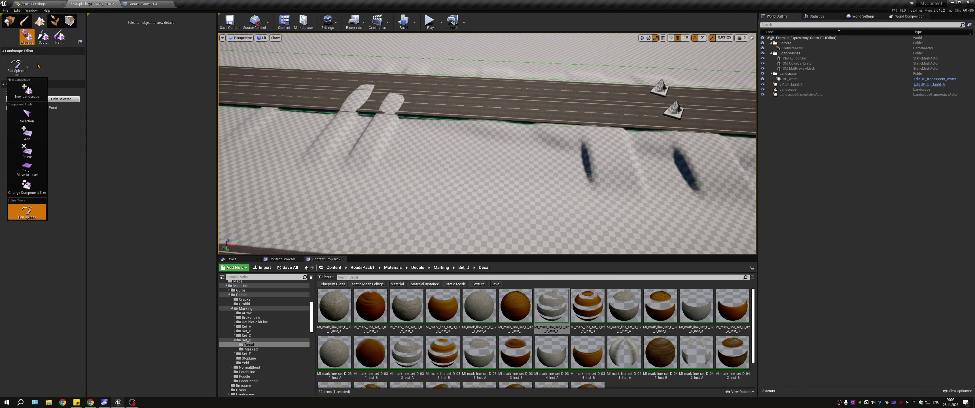
left_click(39, 44)
left_click(14, 66)
left_click(17, 92)
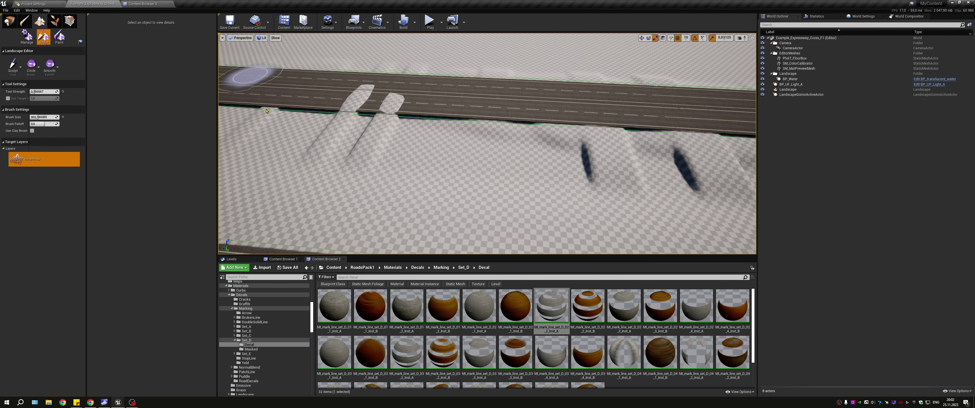
right_click_drag(431, 123, 431, 122)
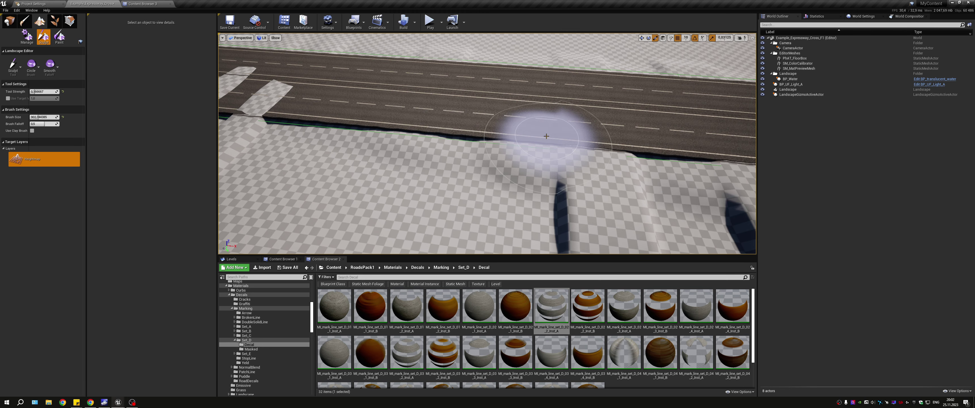
left_click_drag(561, 128, 371, 121)
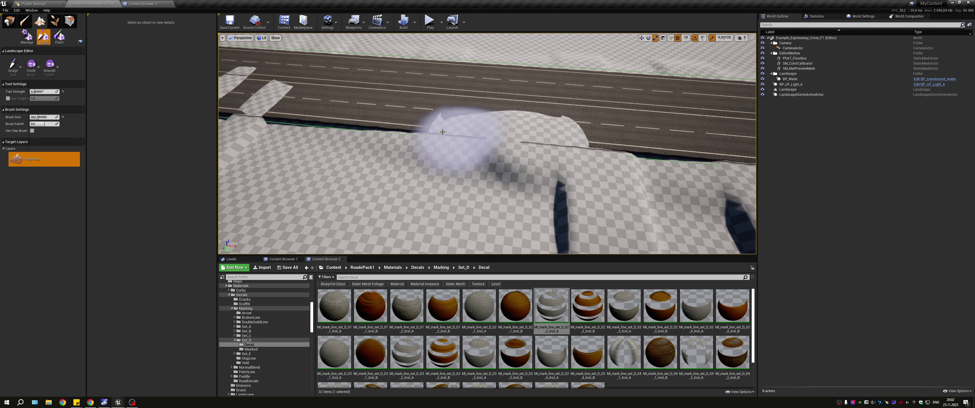
Smooth the raised bump along the road edge with the Smooth tool.
left_click(27, 36)
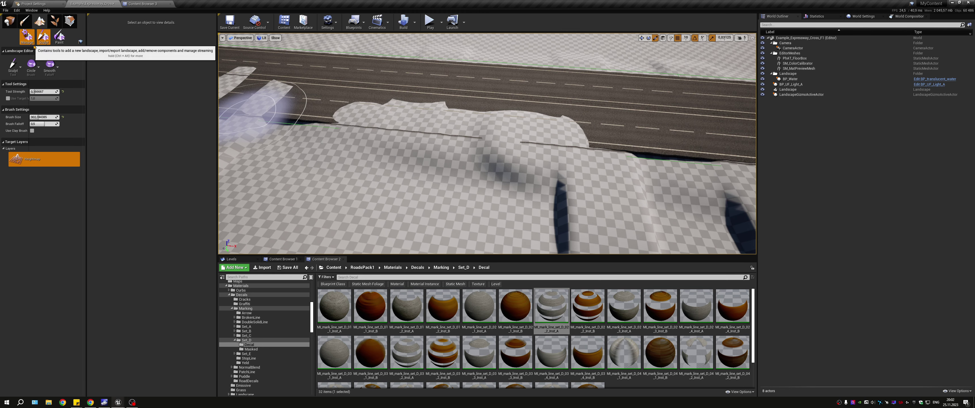
left_click(265, 74)
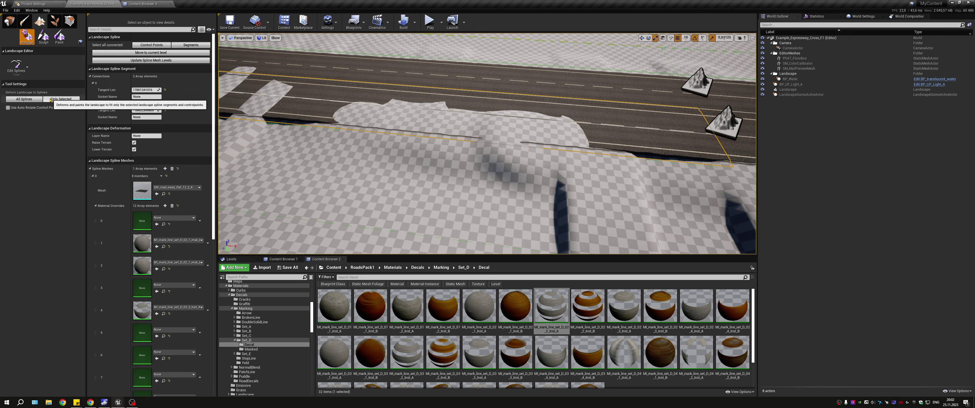
left_click(43, 36)
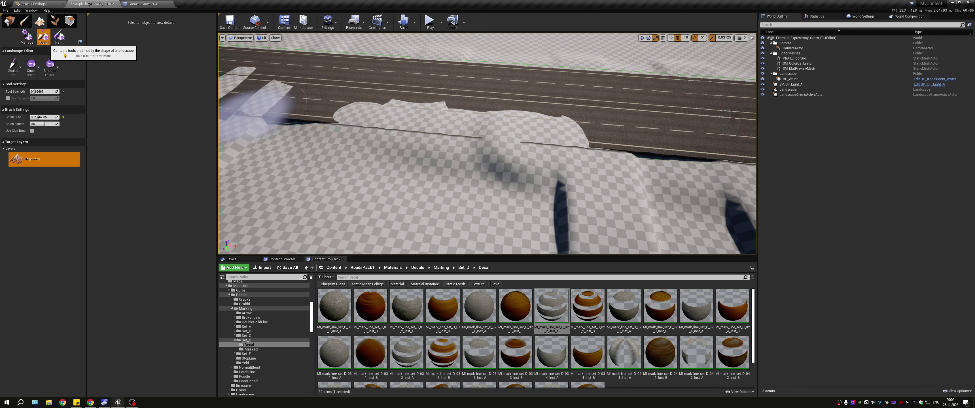
left_click(13, 66)
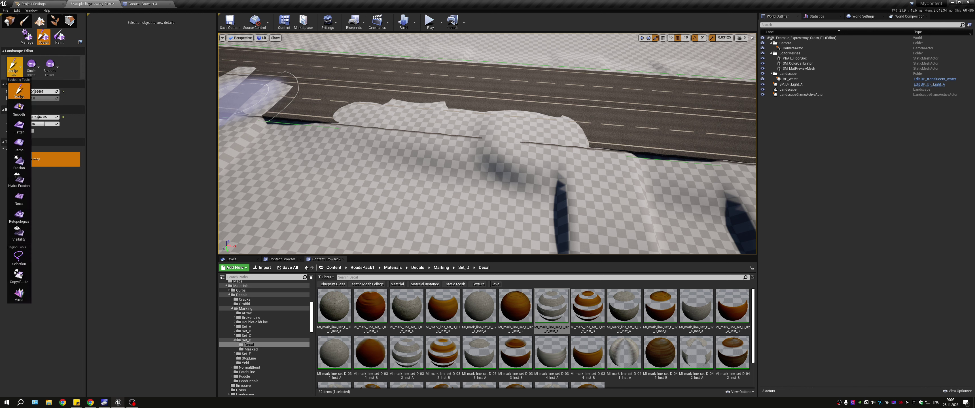
left_click(19, 110)
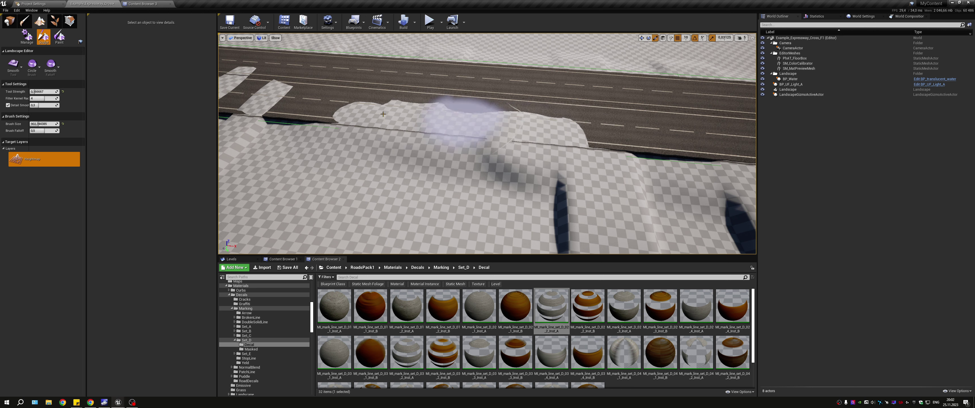
left_click_drag(291, 105, 566, 137)
right_click_drag(566, 137, 492, 151)
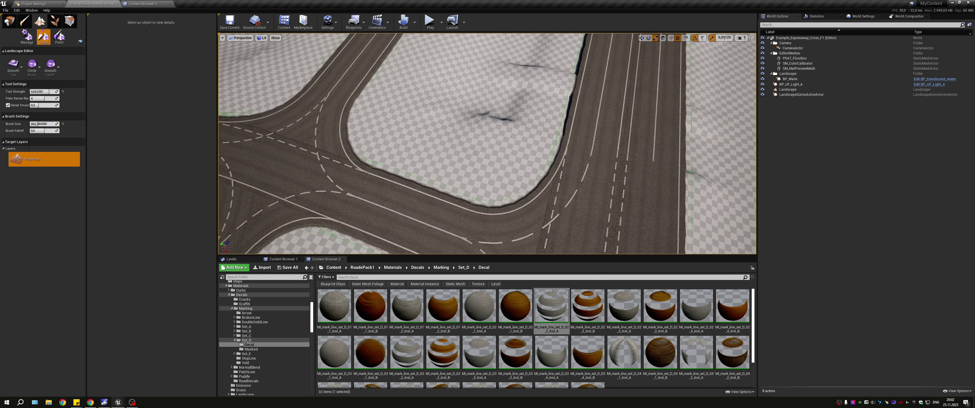
right_click_drag(492, 152, 584, 124)
key("shift+1")
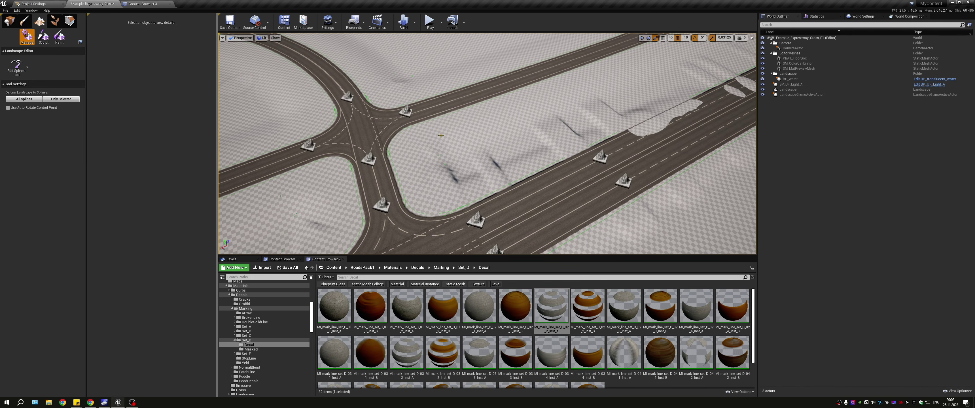
Select all connected road spline segments at the intersection.
left_click(541, 190)
left_click(191, 45)
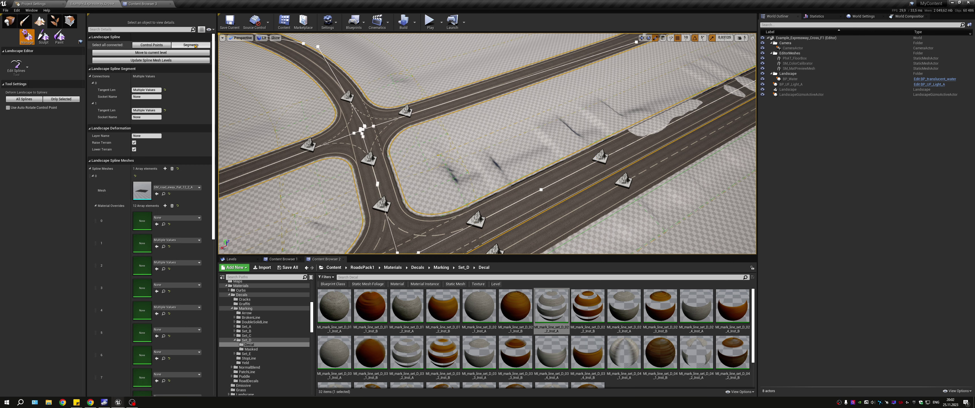
left_click(60, 101)
right_click_drag(305, 112, 316, 108)
key("shift+1")
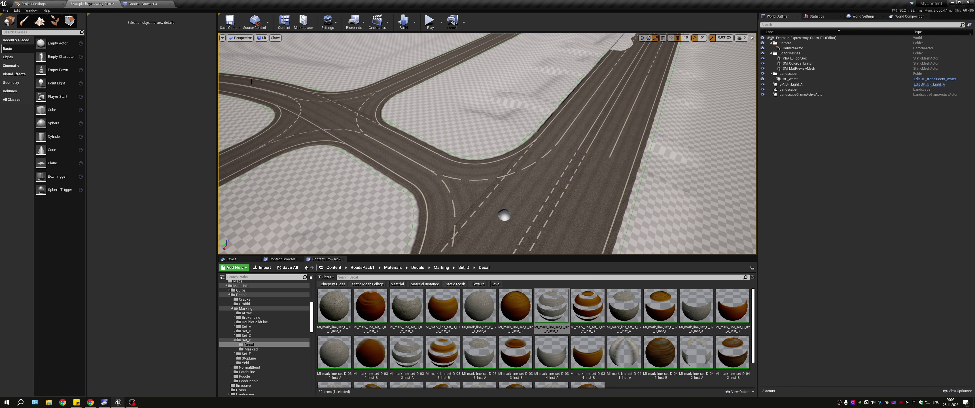
left_click(44, 23)
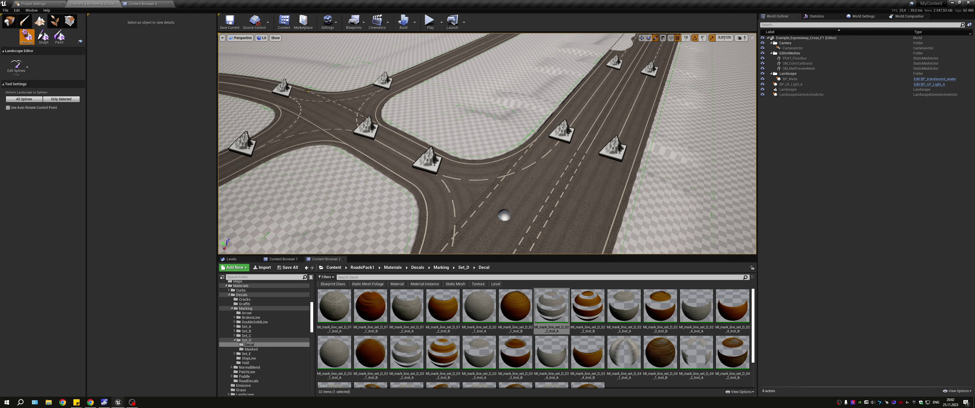
Set grid snap to 100 and raise the intersection's selected spline control points on Z.
left_click(282, 87)
left_click(151, 44)
right_click_drag(622, 219, 622, 219)
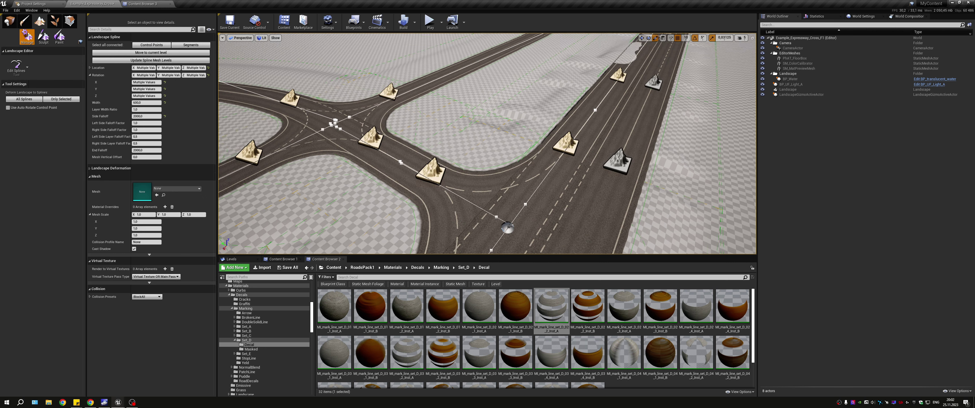
right_click_drag(405, 134, 405, 134)
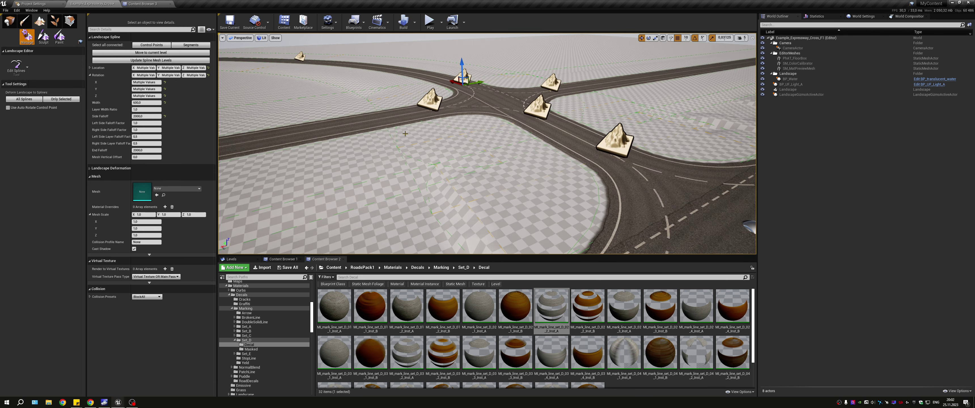
left_click(687, 38)
left_click(691, 74)
left_click_drag(461, 66, 457, 60)
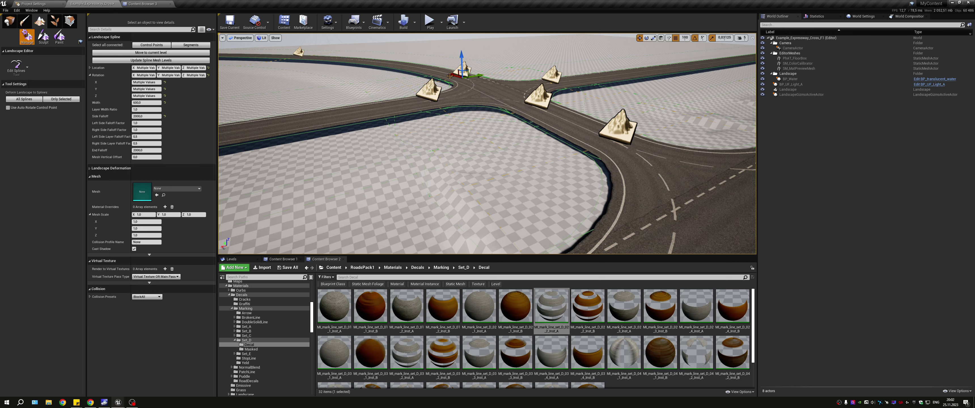
Apply the selected splines to the landscape, then undo that terrain deformation.
left_click(190, 45)
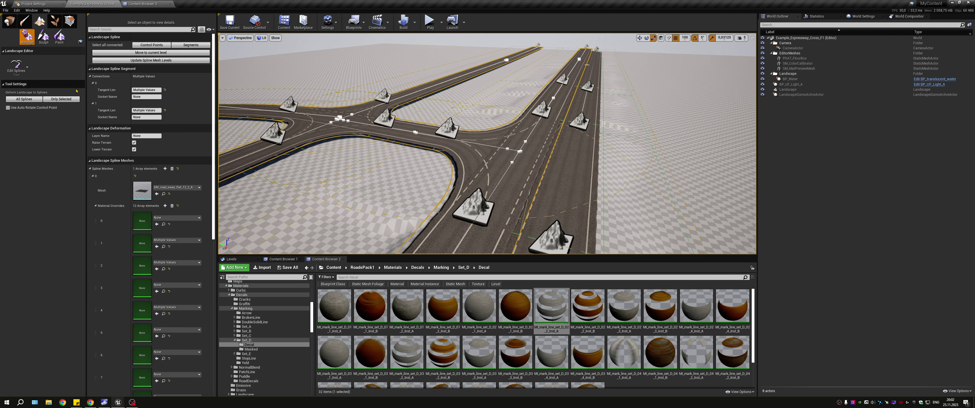
left_click(64, 100)
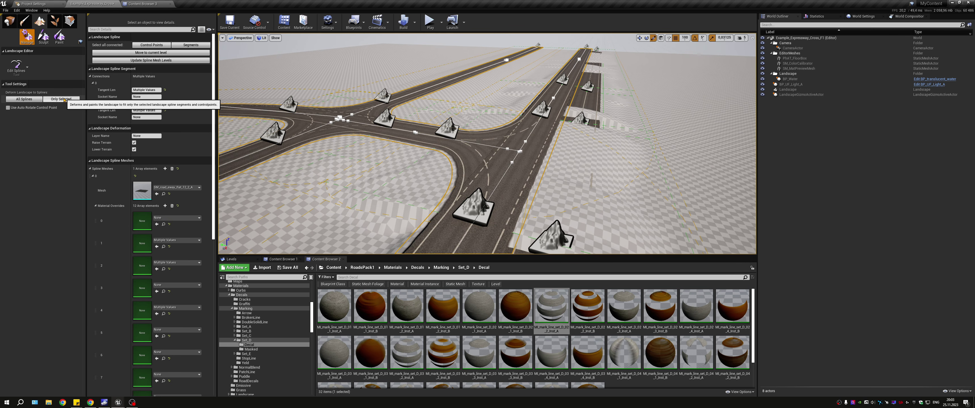
key("ctrl+z")
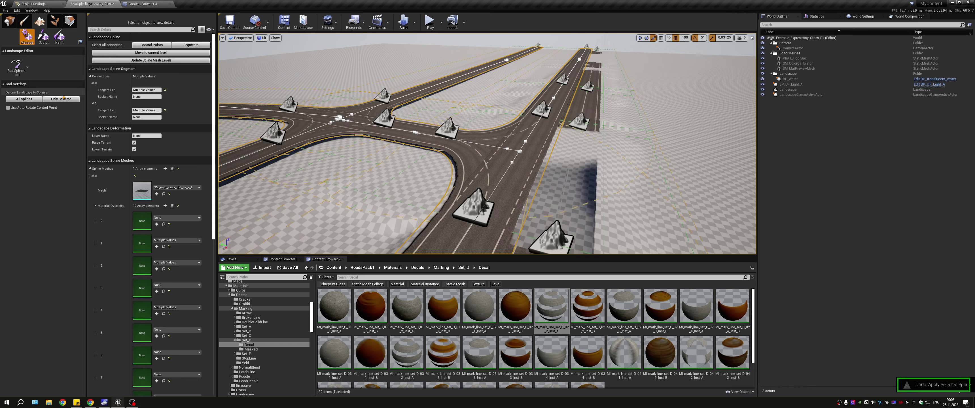
left_click(670, 151)
right_click_drag(671, 151, 670, 151)
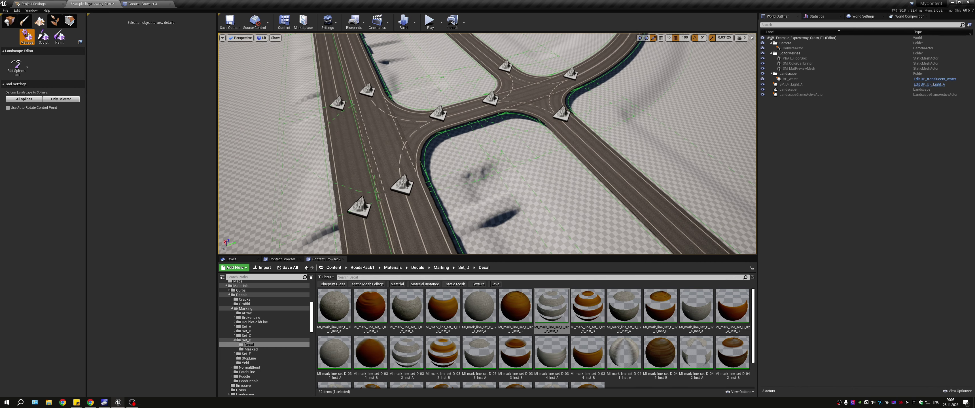
Select all connected spline control points at the intersection and lower them.
right_click_drag(611, 138, 611, 139)
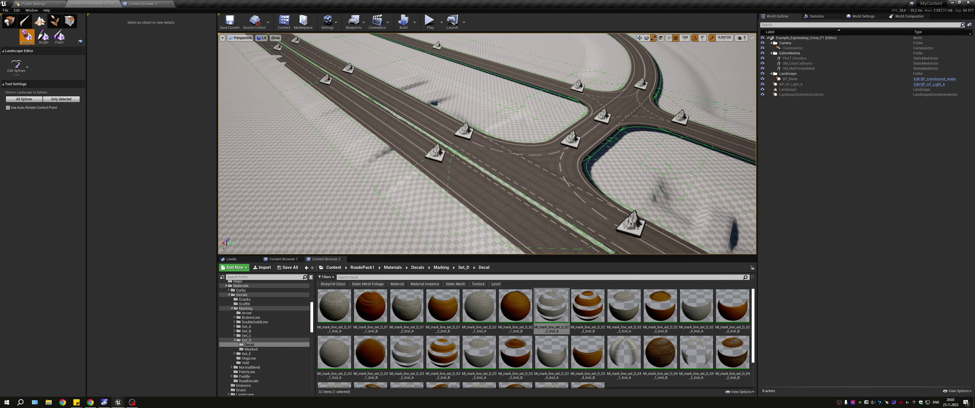
left_click(465, 130)
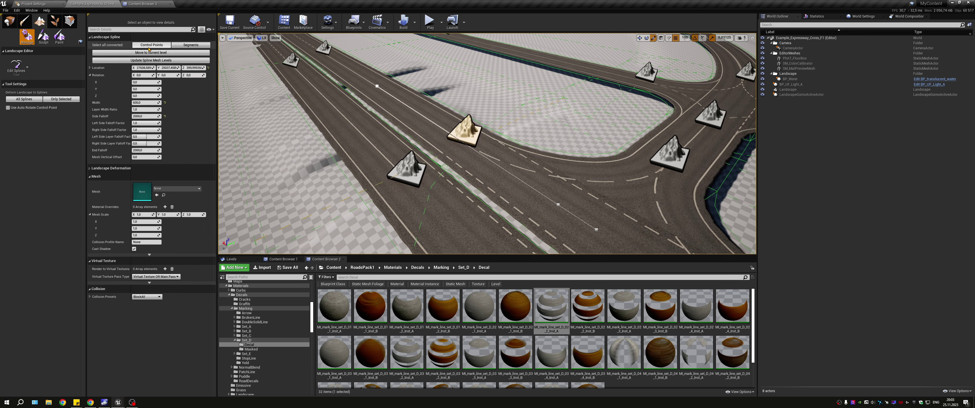
key("ctrl+a")
key("f")
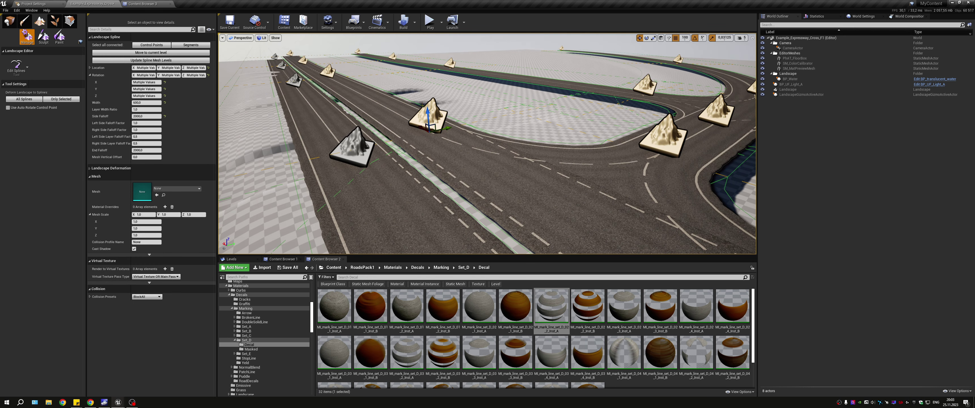
left_click_drag(427, 117, 428, 126)
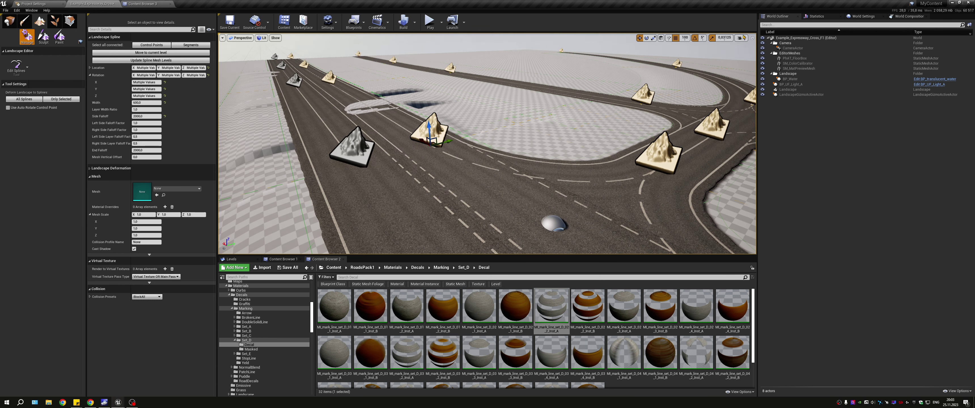
Set position snapping to 50 and select all connected road spline segments.
left_click(683, 38)
left_click(686, 69)
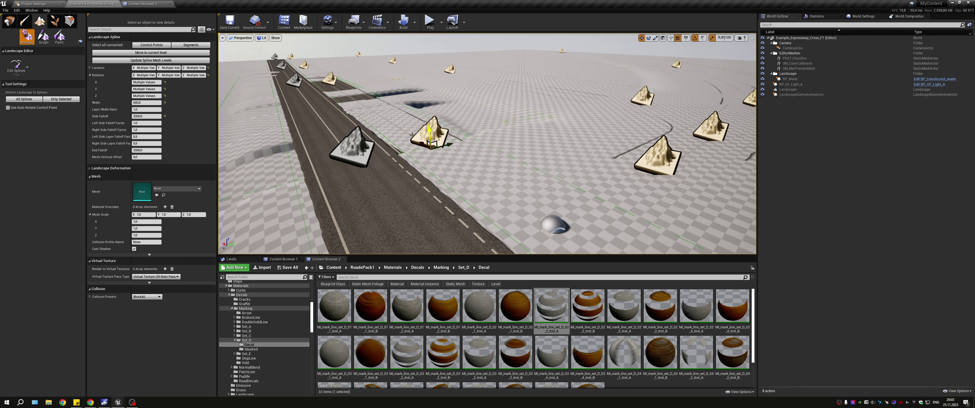
left_click(191, 45)
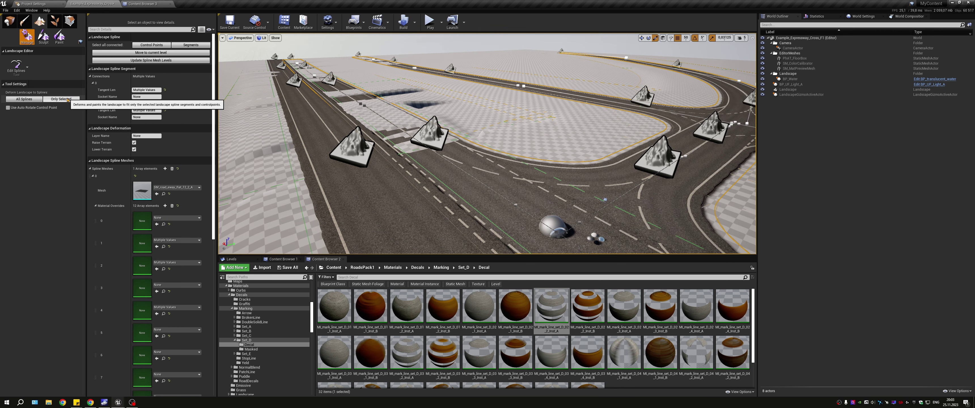
left_click(282, 116)
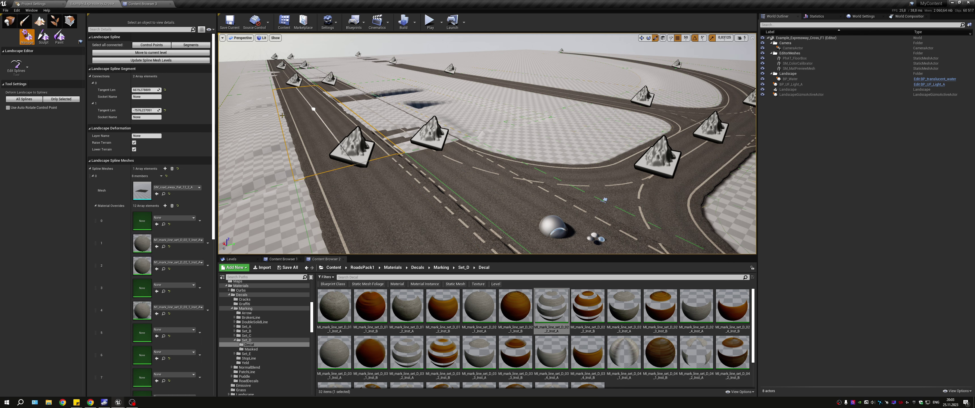
left_click(188, 46)
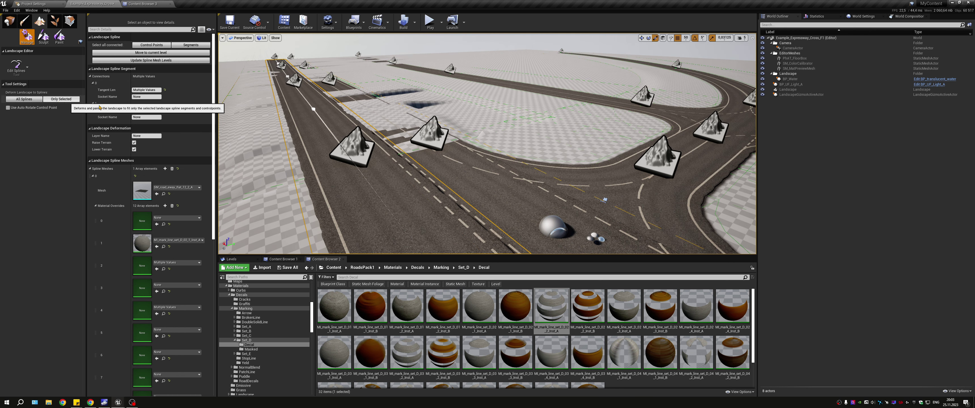
Lower a highway spline control point on Z to remove the trench.
right_click_drag(454, 152, 477, 159)
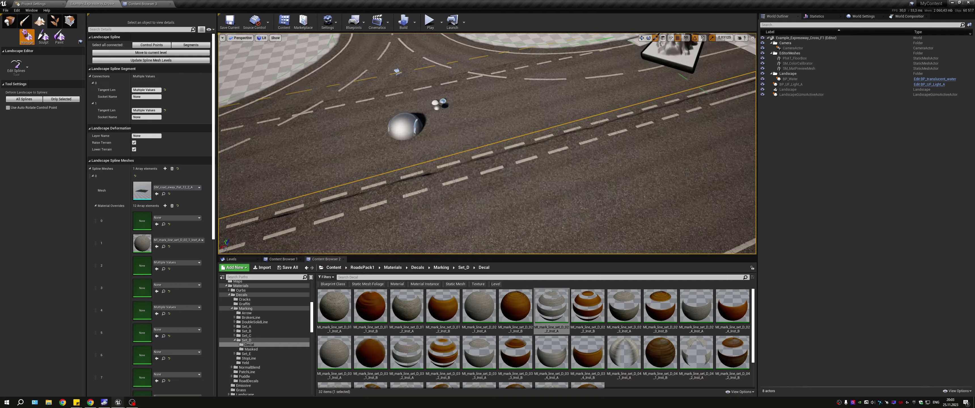
mouse_move(477, 159)
right_mouse_down()
mouse_move(399, 88)
mouse_move(458, 93)
right_mouse_up()
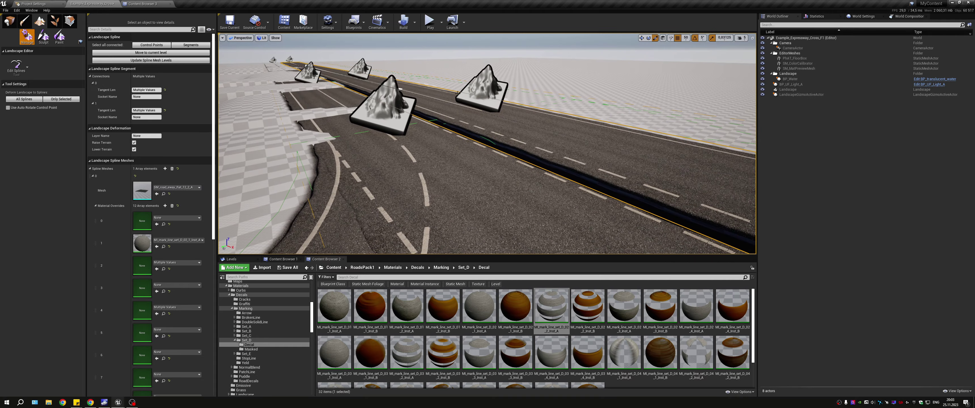
left_click(474, 91)
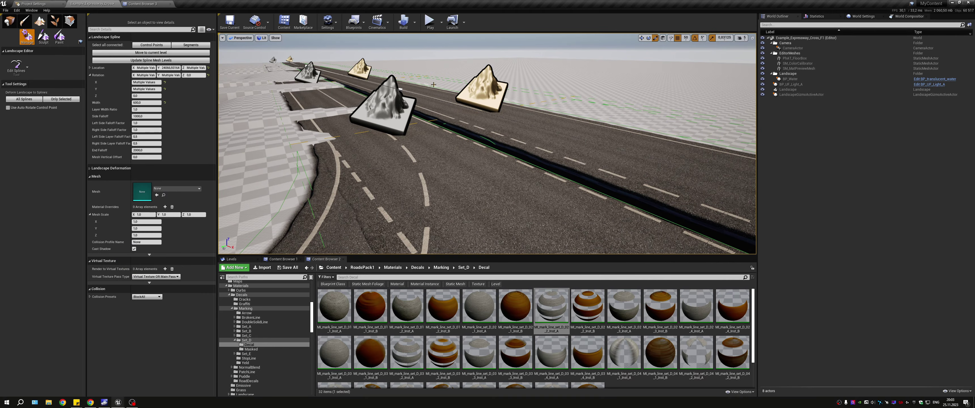
left_click_drag(482, 100, 482, 102)
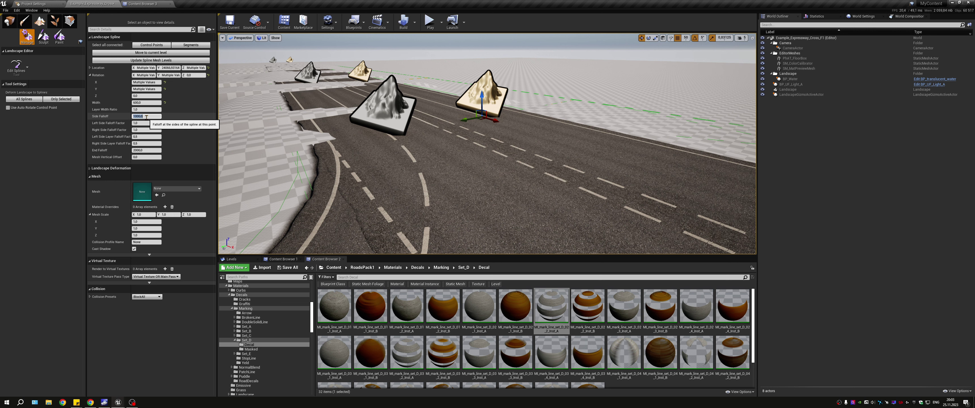
Set Side Falloff to 500 and deform the terrain to only the selected spline segments.
type("0")
right_click_drag(427, 159, 442, 143)
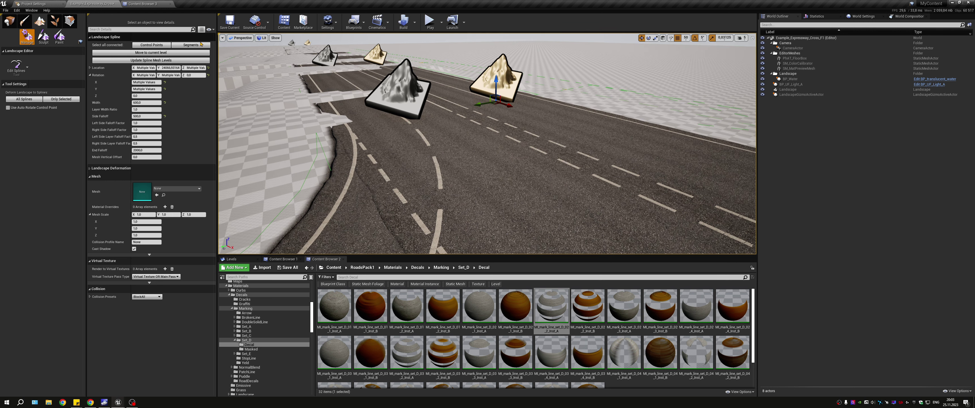
left_click(200, 45)
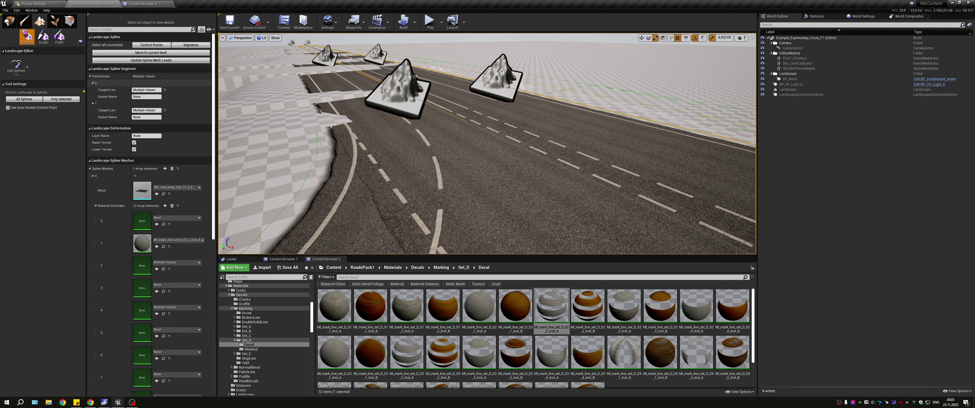
left_click(65, 100)
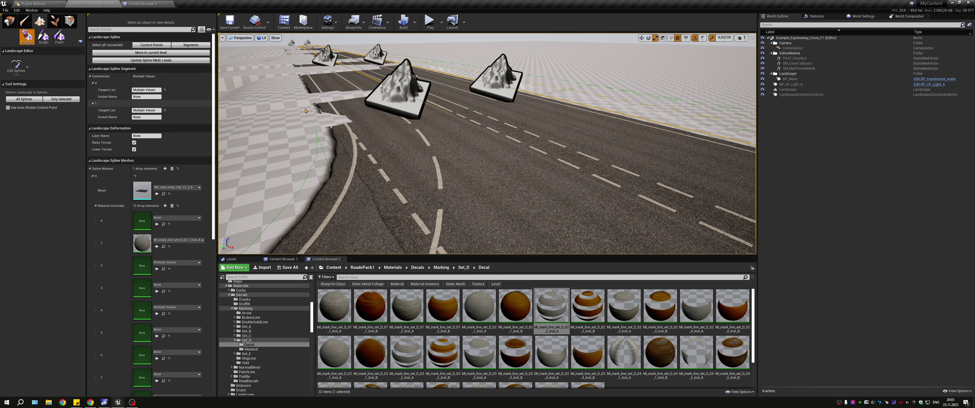
left_click(191, 46)
left_click(152, 45)
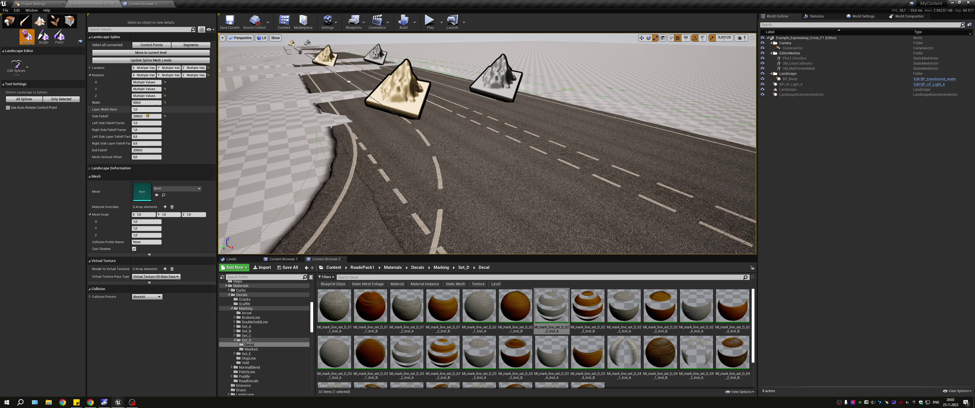
left_click(68, 100)
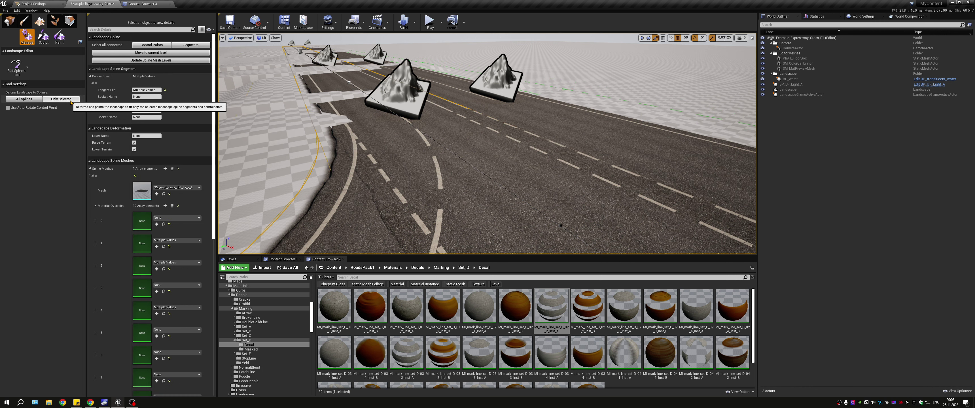
Return to Place mode and save the current level.
left_click(9, 20)
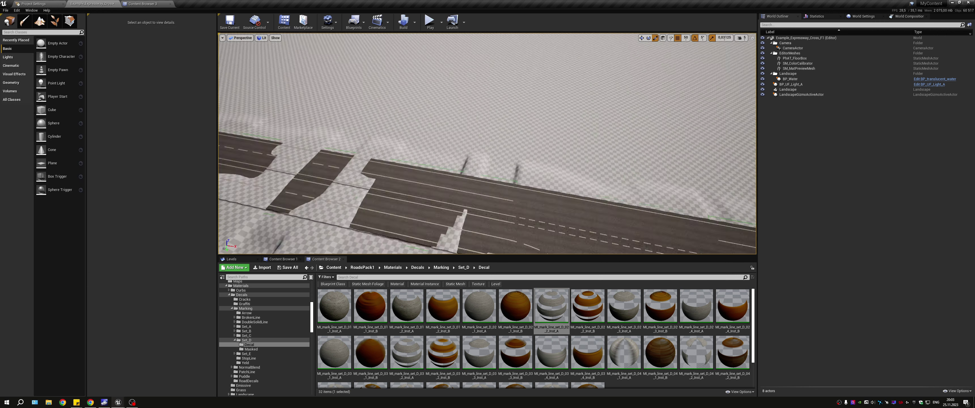
right_click_drag(487, 144, 488, 144)
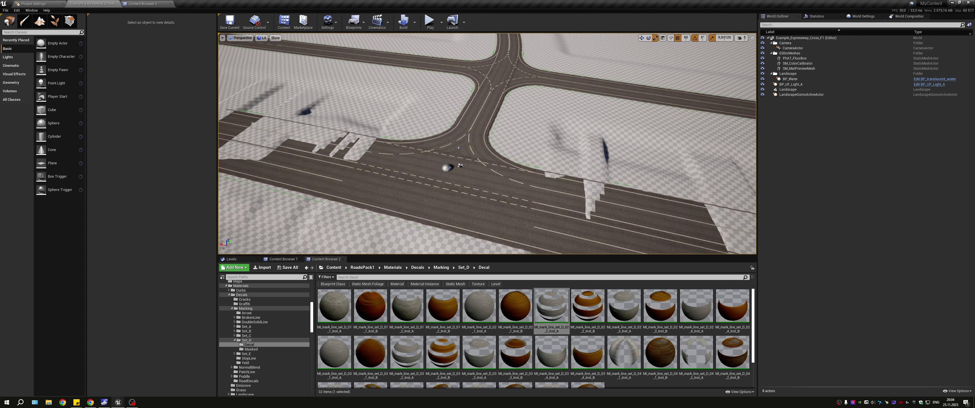
left_click(223, 21)
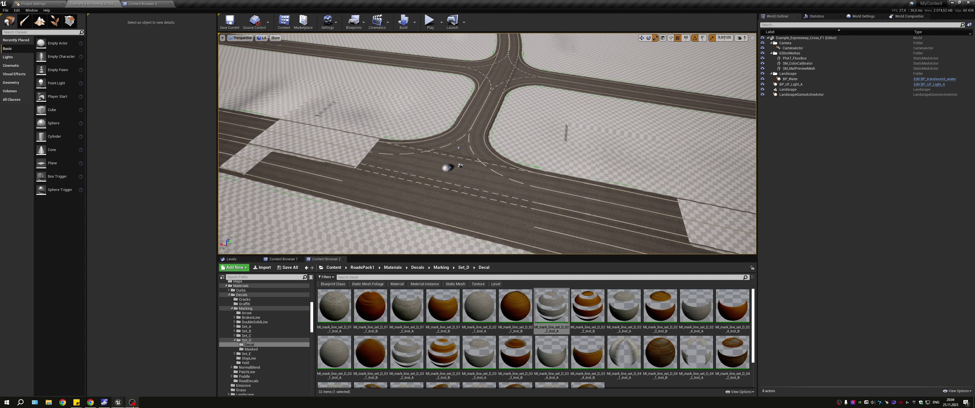